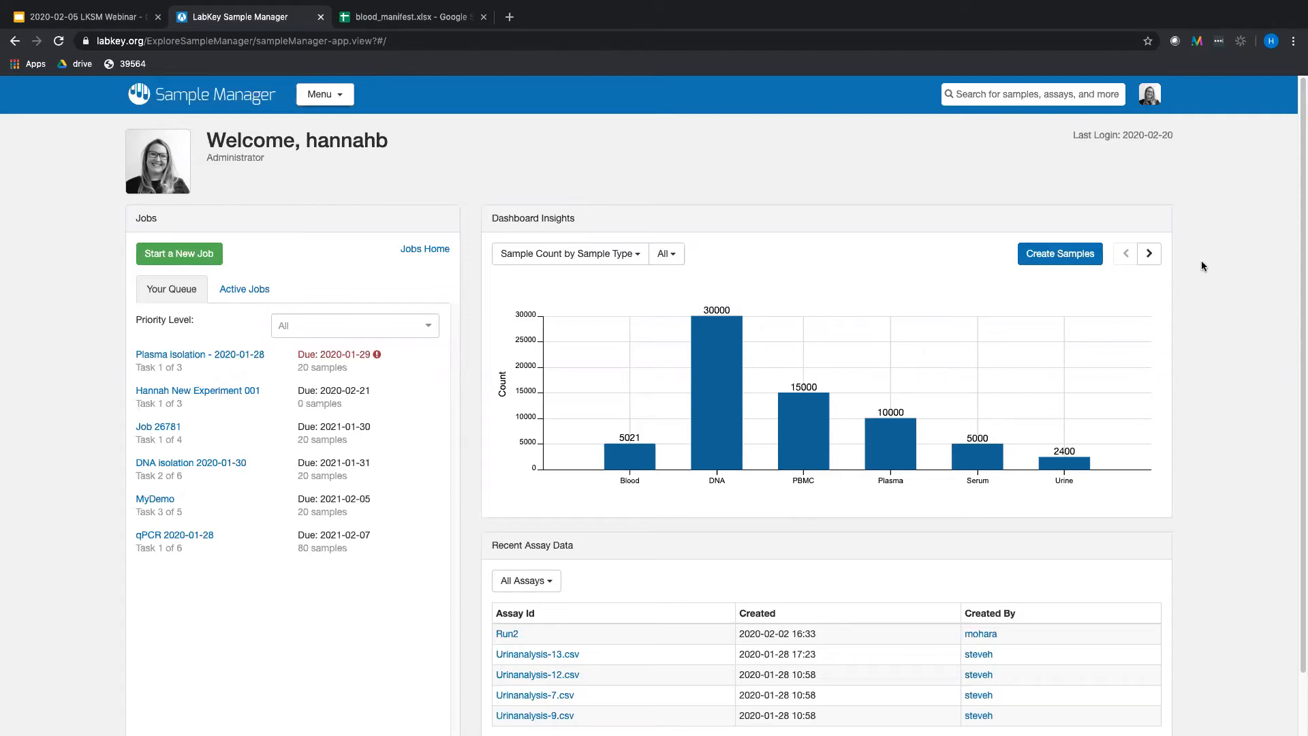
Step: Step the sample count chart through its time ranges up to Today and back to In the Last Month
{"action": "left_click", "coordinate": [1150, 254]}
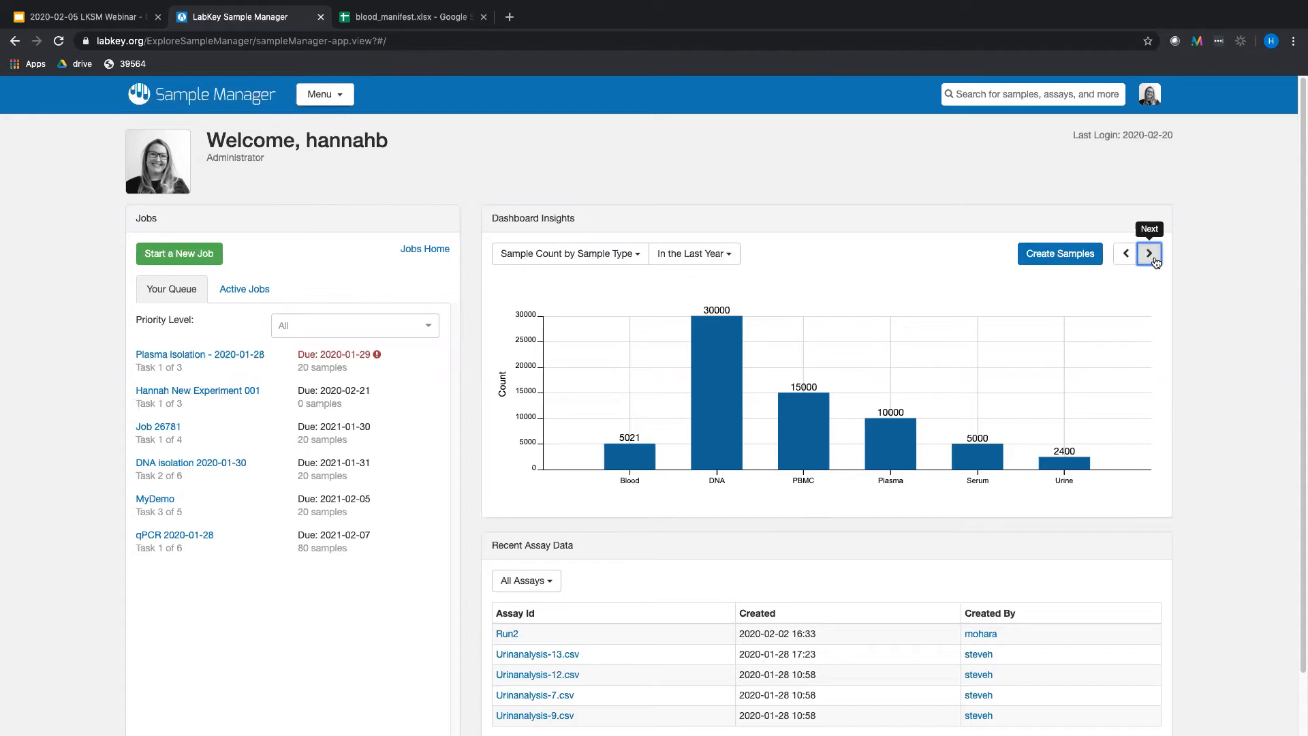
{"action": "left_click", "coordinate": [1155, 262]}
{"action": "left_click", "coordinate": [1151, 255]}
{"action": "left_click", "coordinate": [1156, 263]}
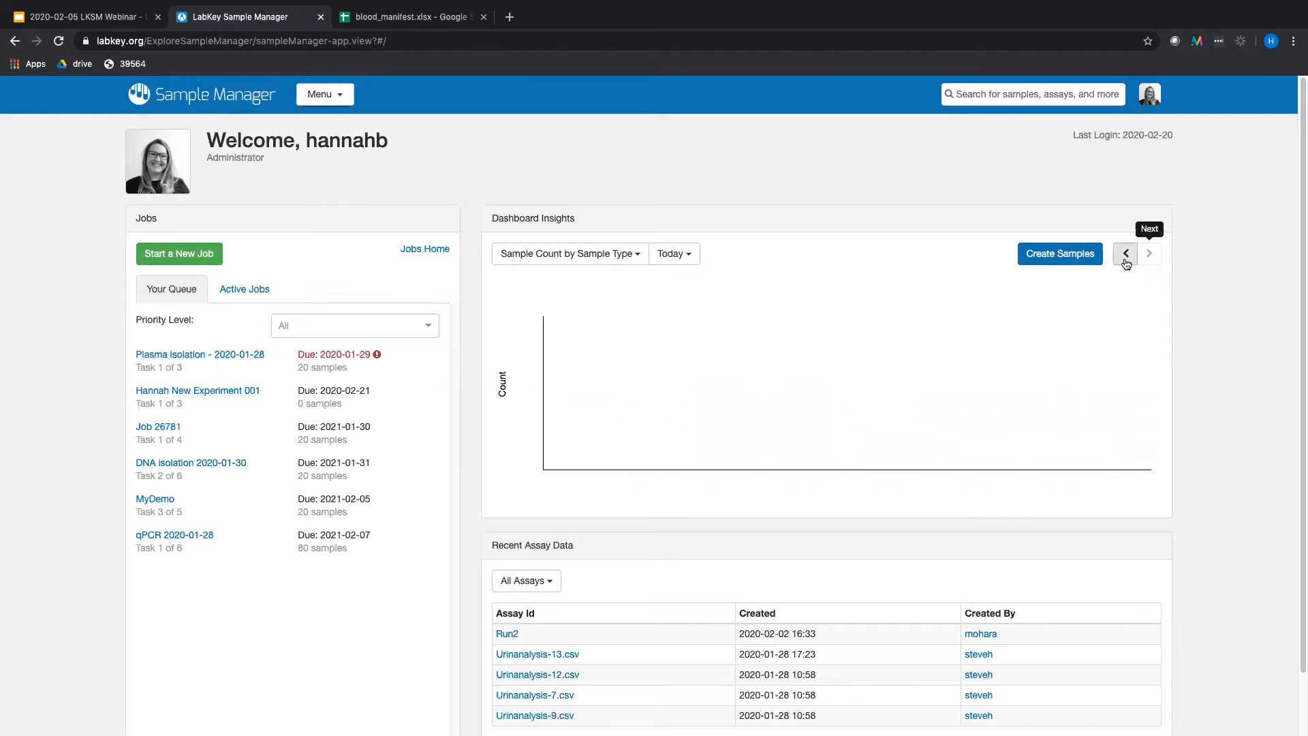
{"action": "left_click", "coordinate": [1126, 259]}
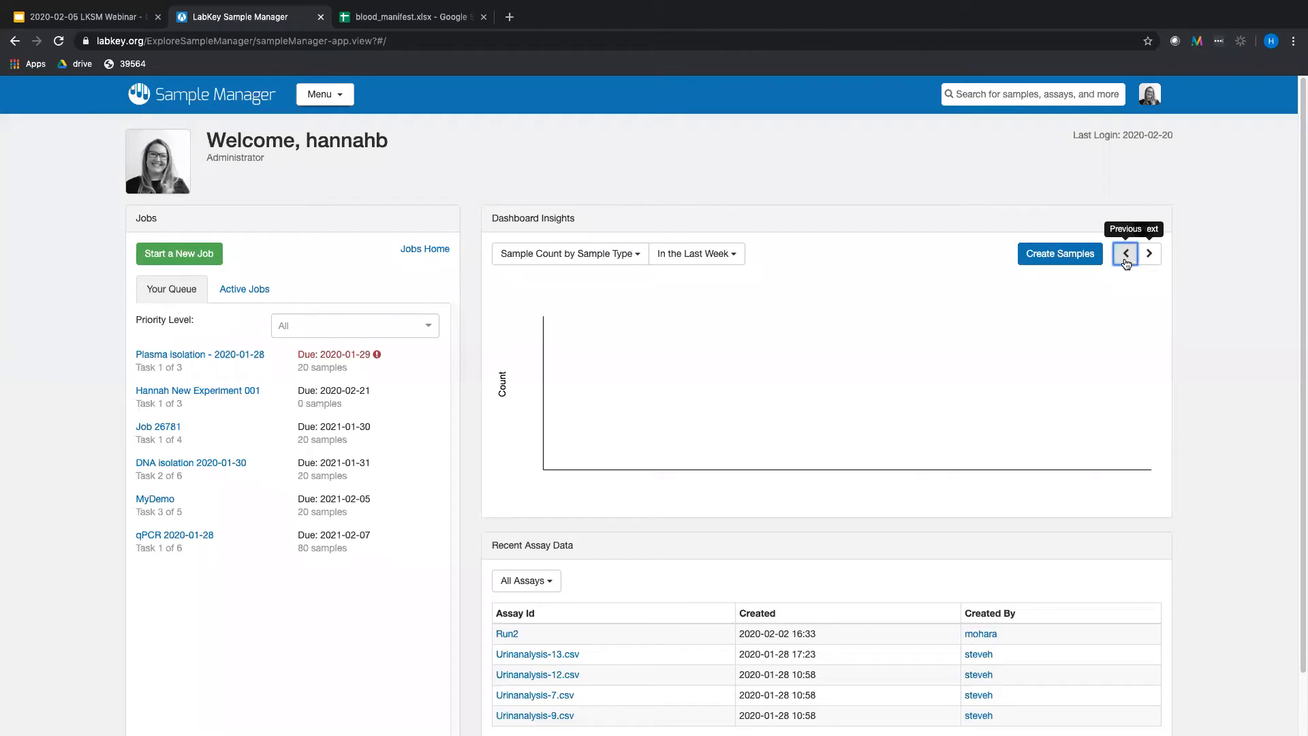
{"action": "left_click", "coordinate": [1126, 259]}
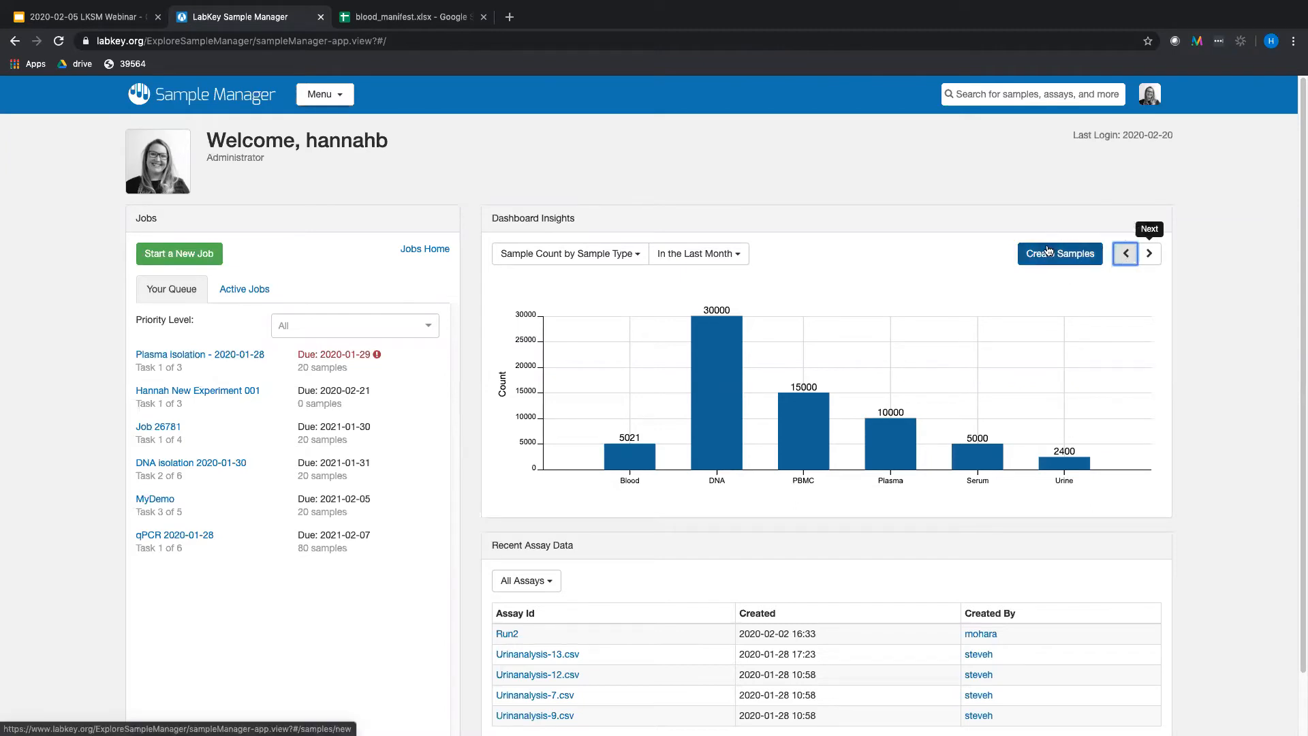
Step: Show Assay Run Count by Assay in the insights chart and filter the recent assay data to CBC
{"action": "left_click", "coordinate": [637, 256]}
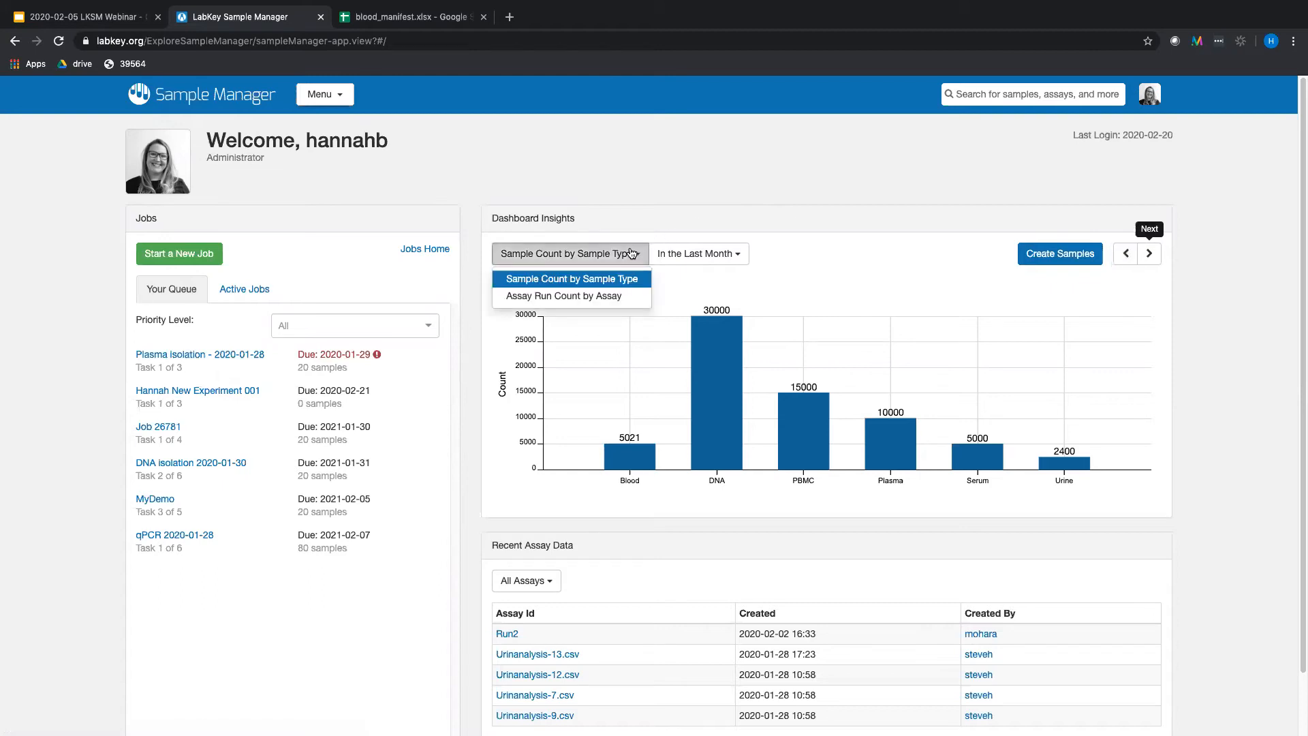
{"action": "left_click", "coordinate": [614, 297]}
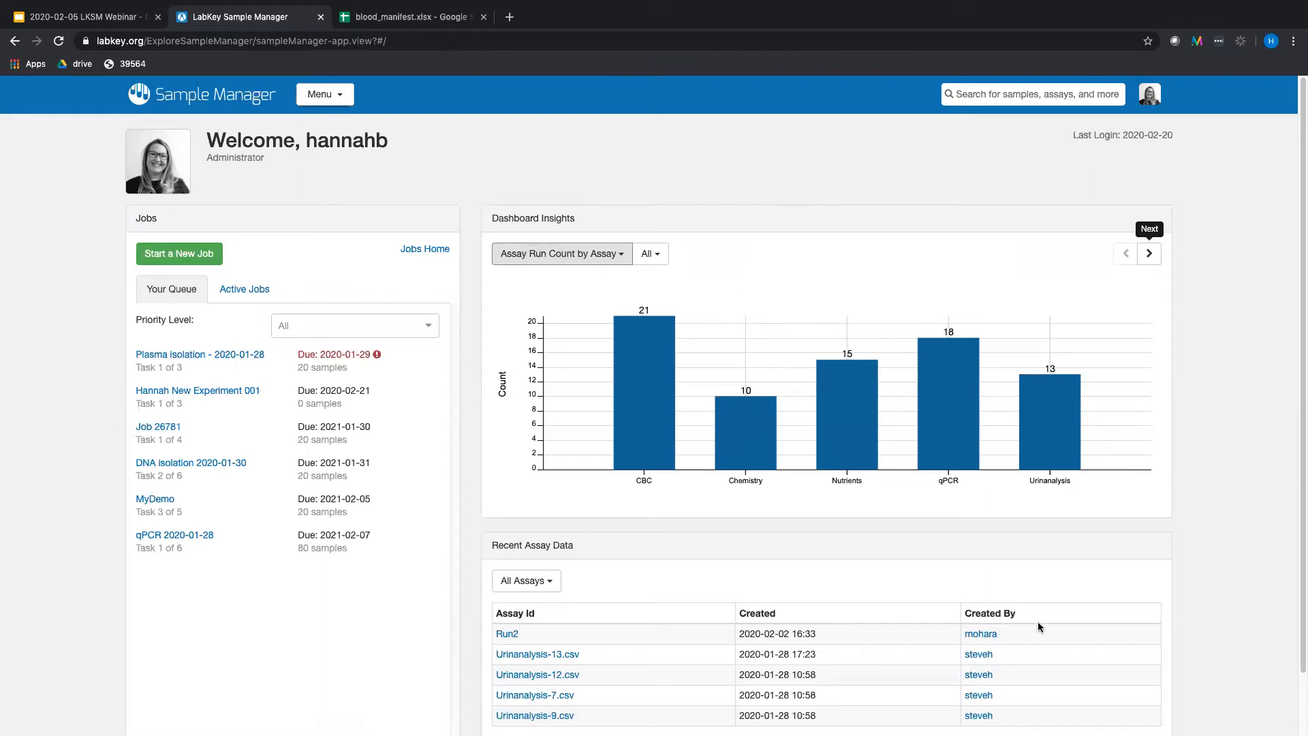
{"action": "scroll", "coordinate": [1071, 597], "scroll_direction": "down", "scroll_amount": 2}
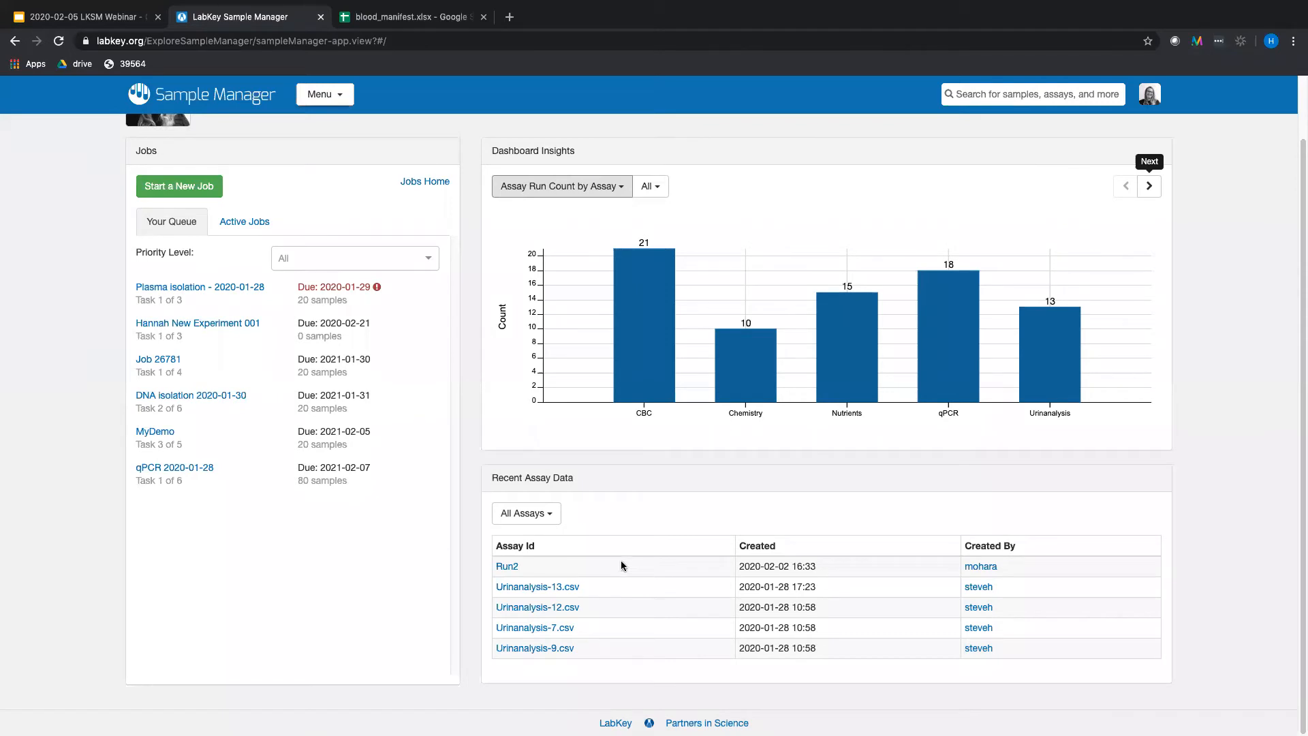
{"action": "left_click", "coordinate": [547, 518]}
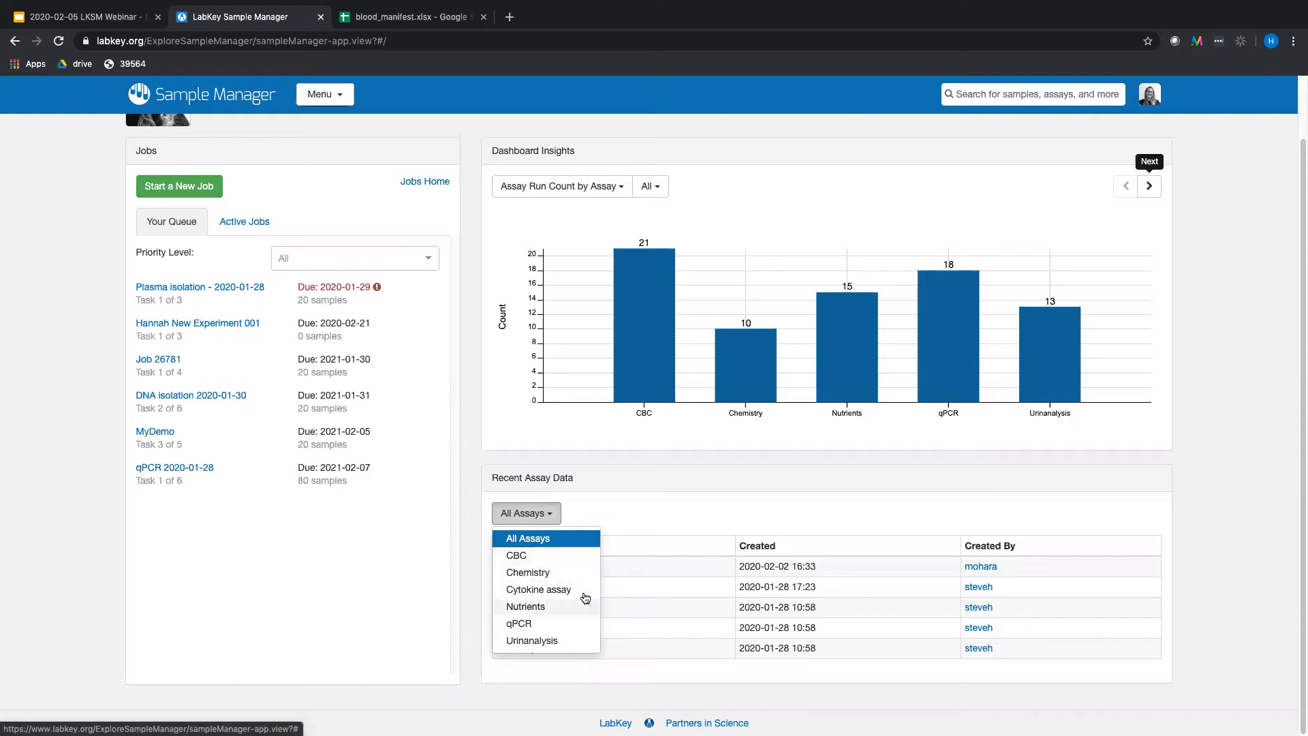
{"action": "left_click", "coordinate": [569, 559]}
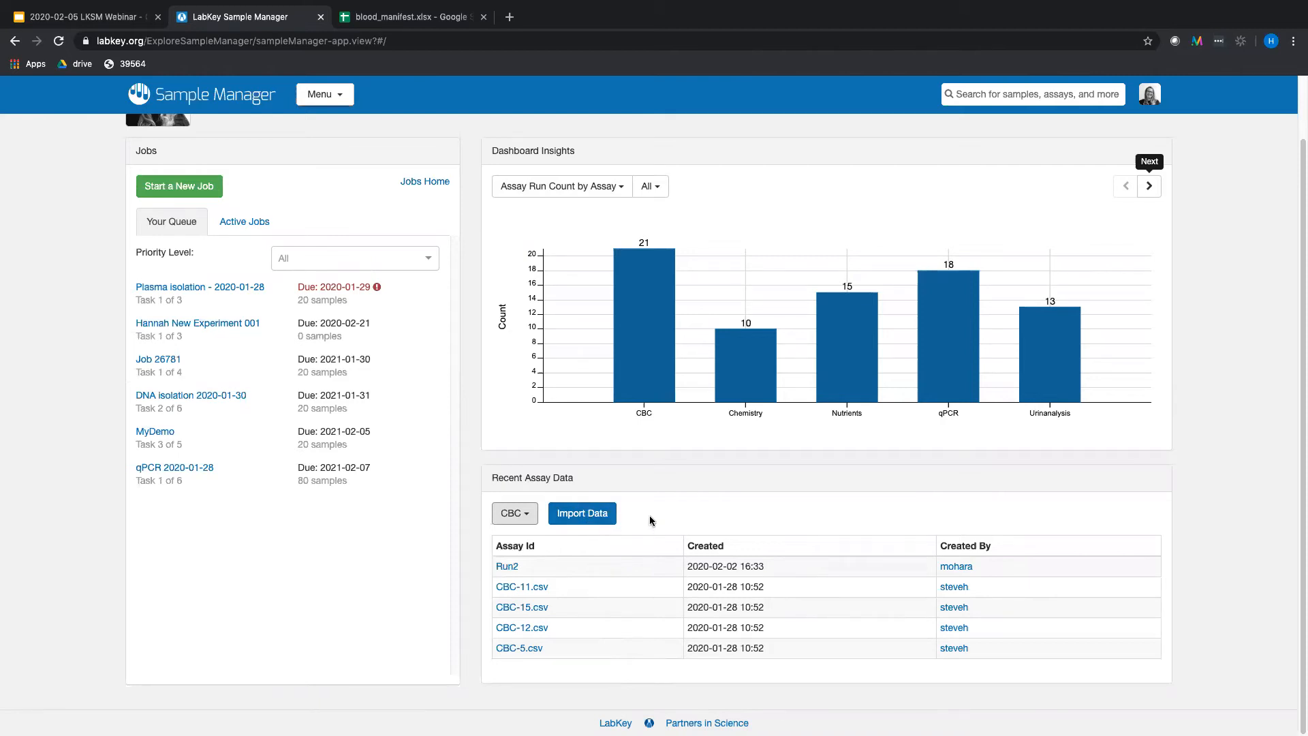
Step: Filter the personal job queue by Urgent priority, followed by High priority
{"action": "scroll", "coordinate": [651, 521], "scroll_direction": "up", "scroll_amount": 2}
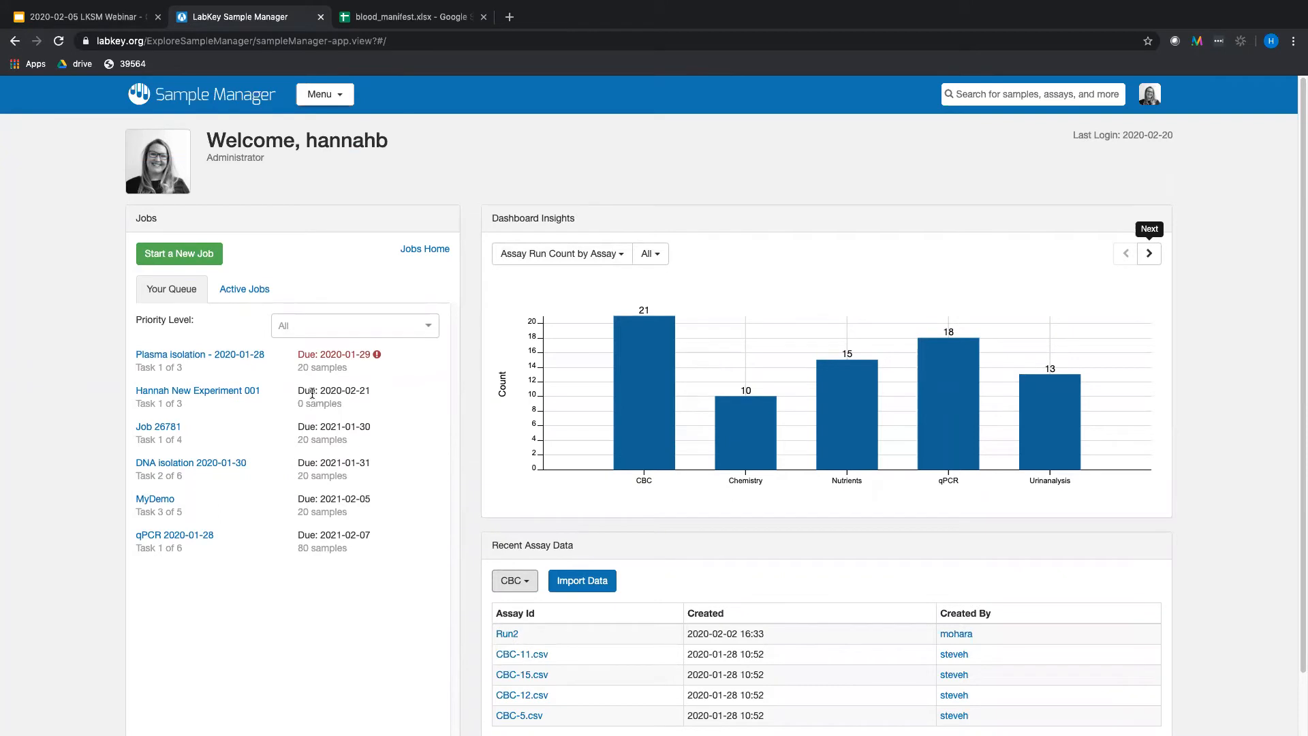
{"action": "left_click", "coordinate": [316, 328]}
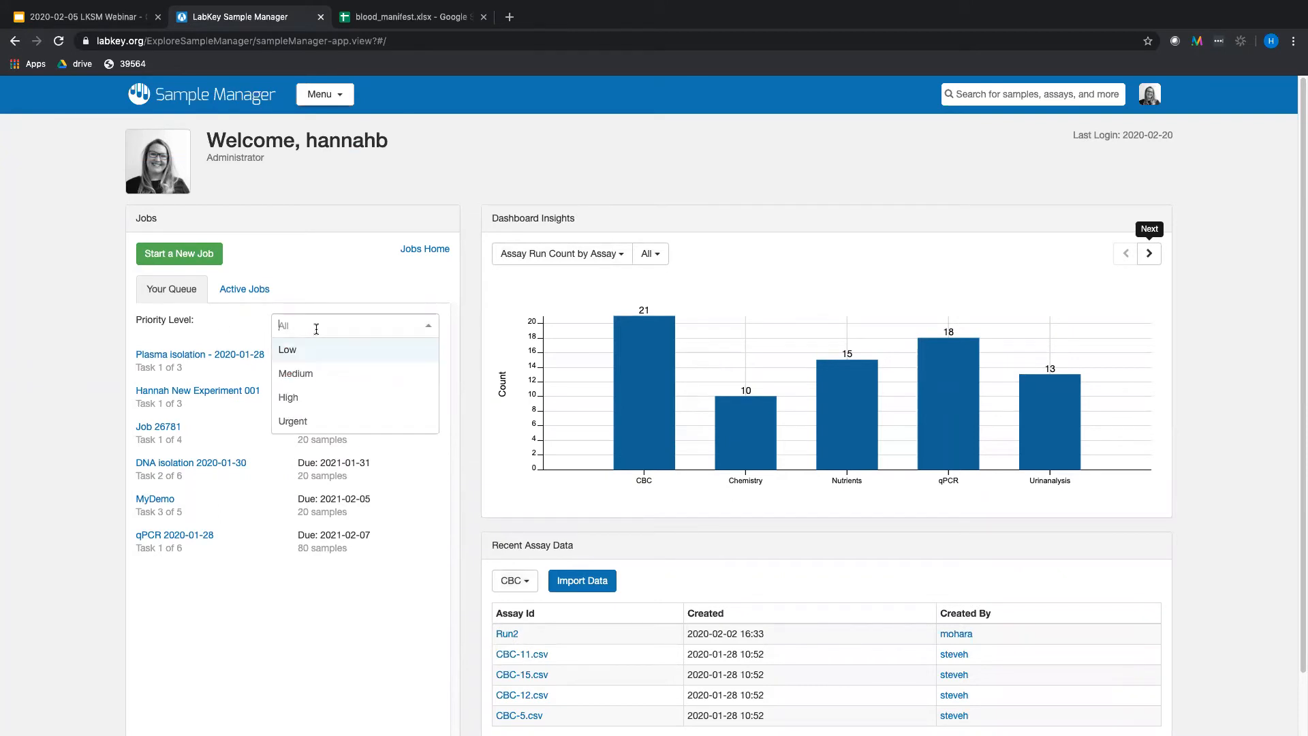
{"action": "left_click", "coordinate": [333, 424]}
{"action": "left_click", "coordinate": [313, 330]}
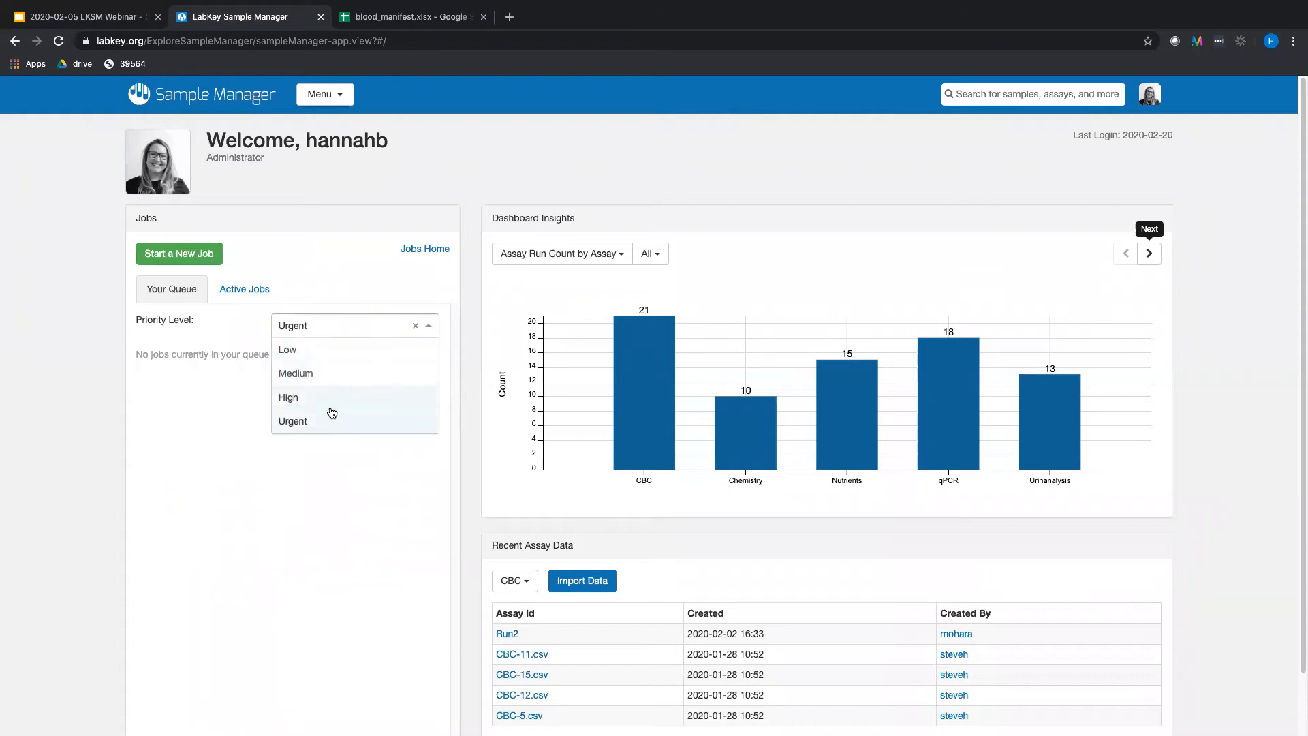
{"action": "left_click", "coordinate": [327, 401]}
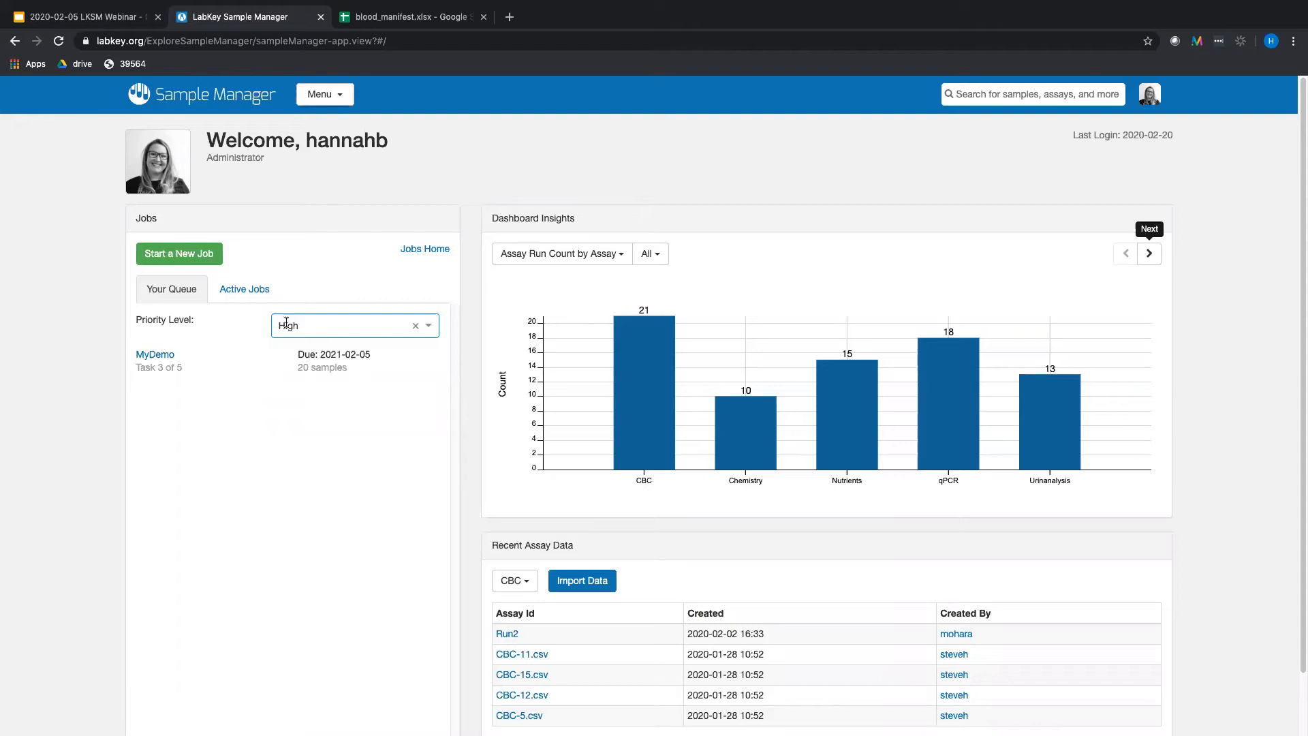
Step: Display the active jobs on the dashboard and look through the list
{"action": "left_click", "coordinate": [244, 297]}
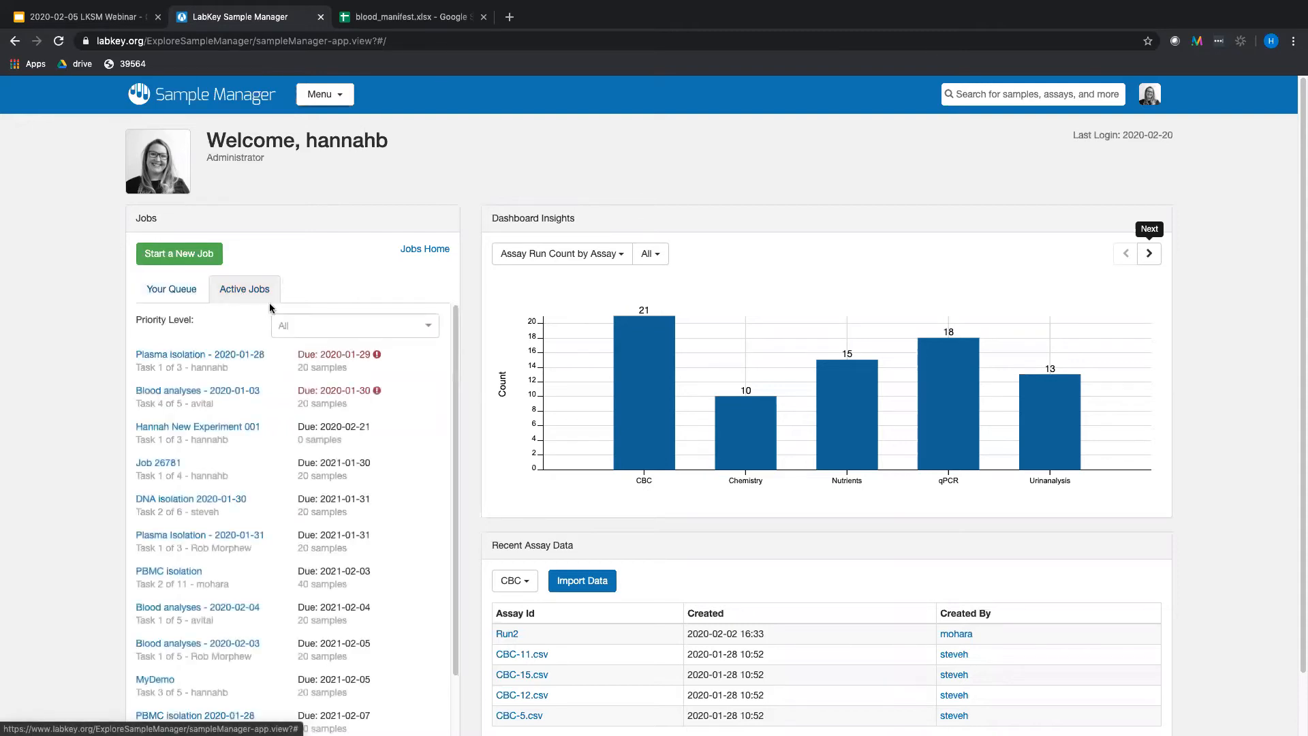
{"action": "scroll", "coordinate": [426, 409], "scroll_direction": "down", "scroll_amount": 2}
{"action": "scroll", "coordinate": [426, 409], "scroll_direction": "up", "scroll_amount": 2}
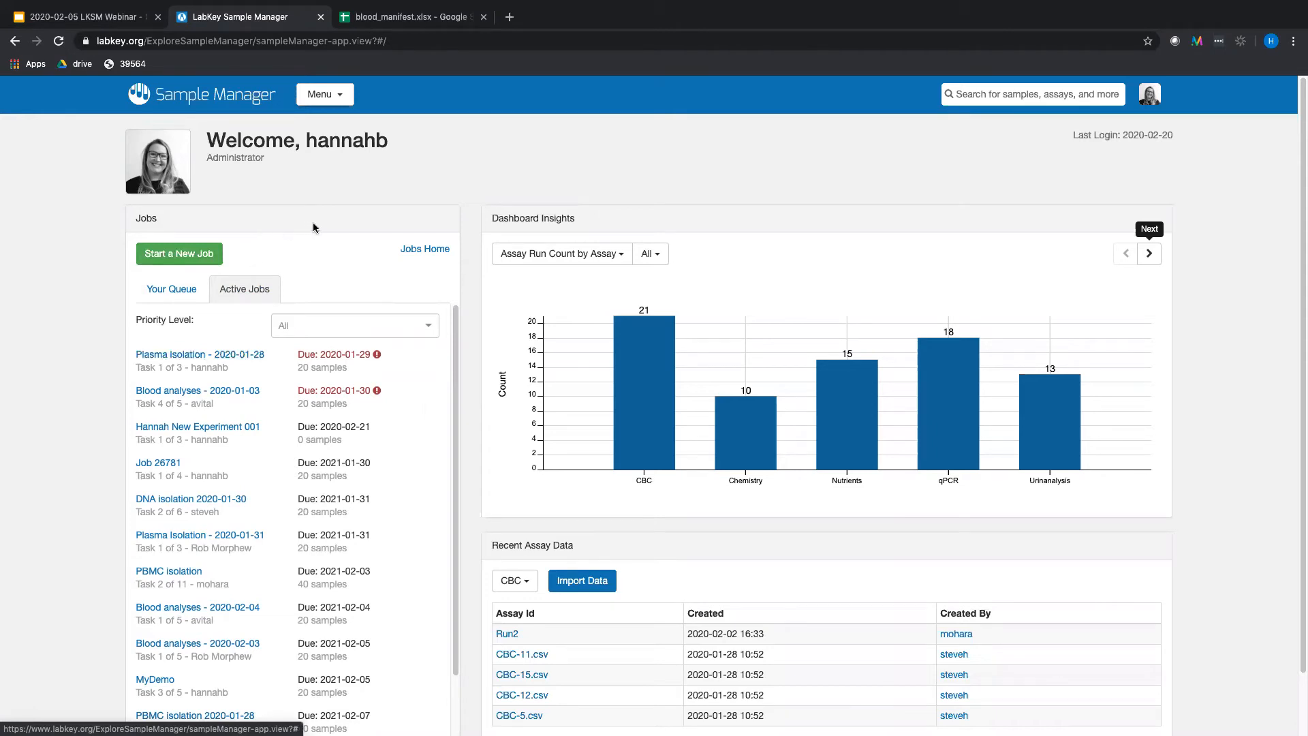
Step: Go to the Sample Types overview and open the form for creating a new sample type
{"action": "left_click", "coordinate": [345, 98]}
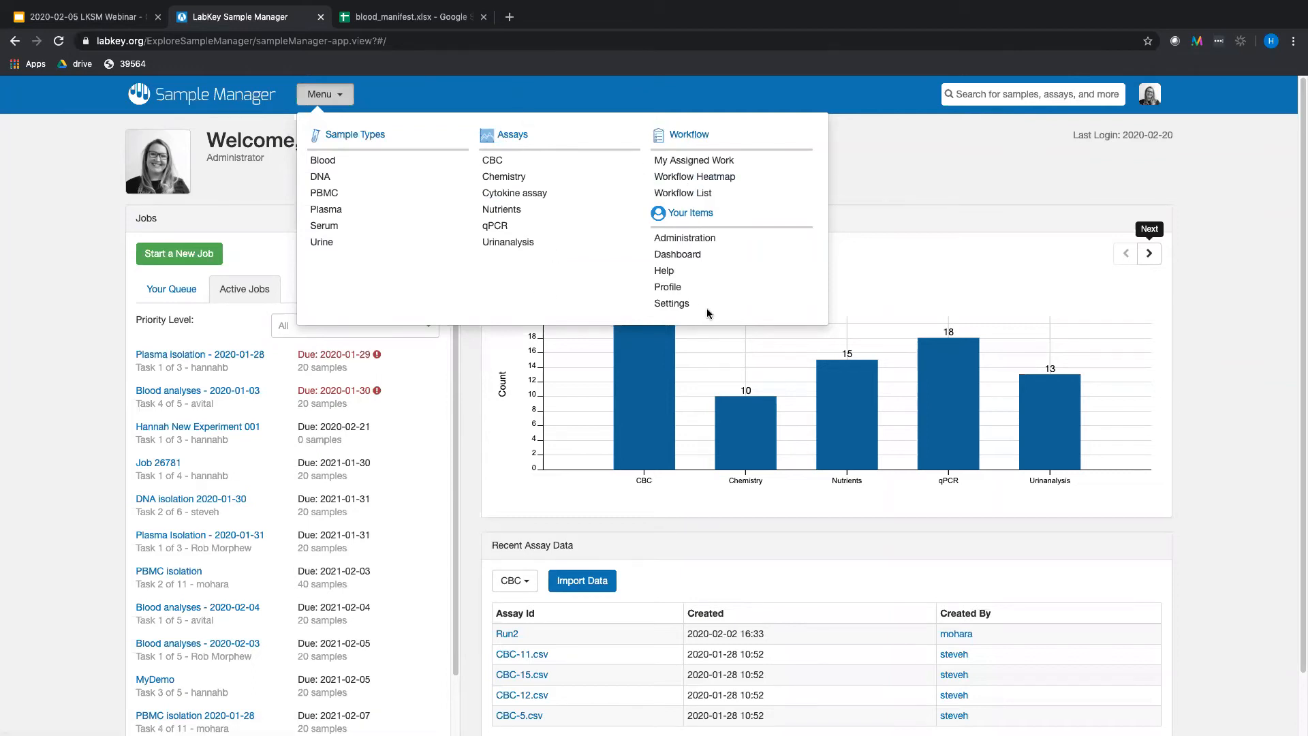
{"action": "left_click", "coordinate": [375, 136]}
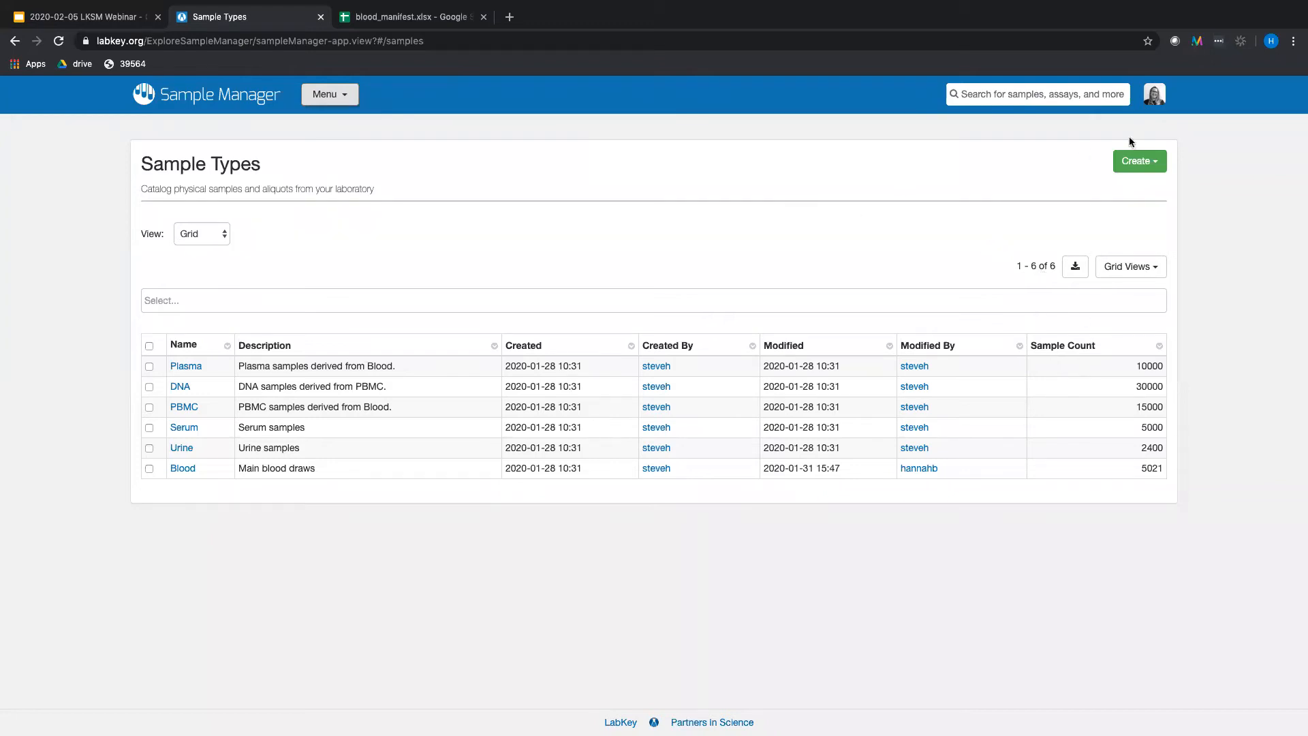
{"action": "left_click", "coordinate": [1155, 163]}
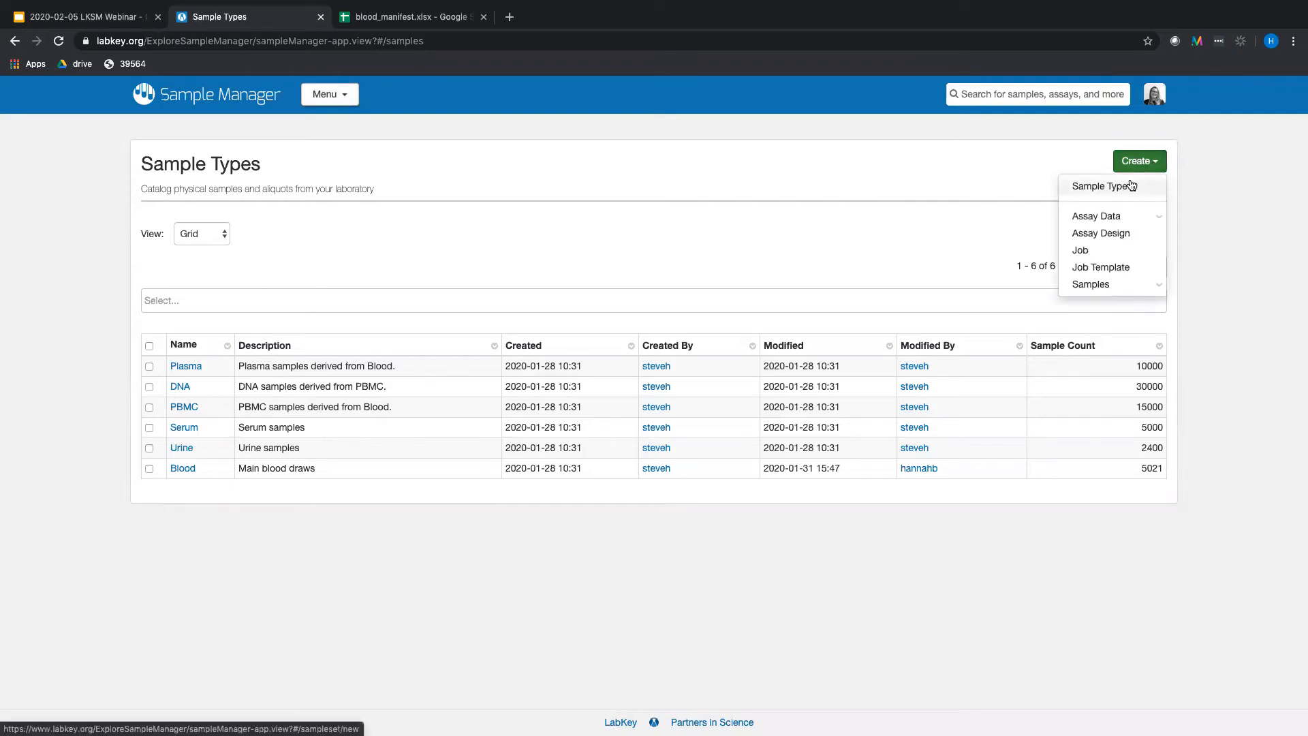
{"action": "left_click", "coordinate": [1130, 184]}
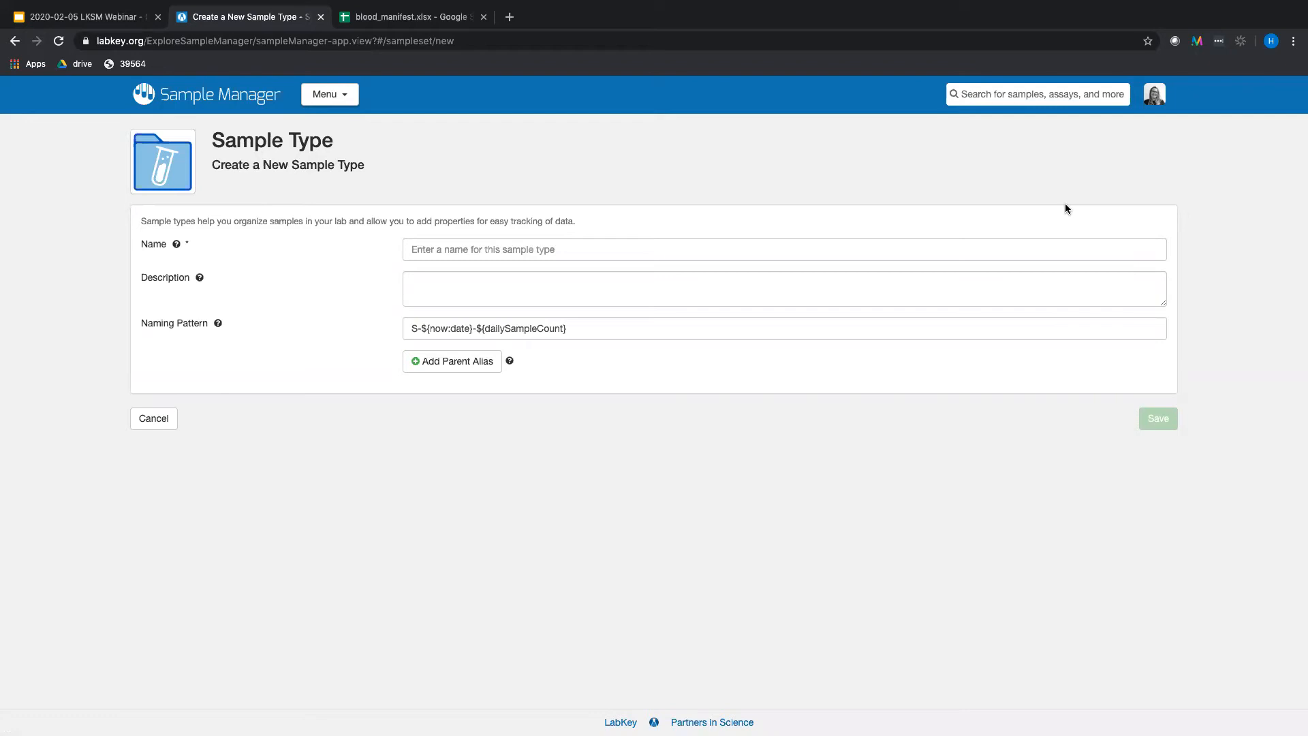
Step: Name the sample type Dirt, describe it as "My webinar demo", set its naming pattern to Dirt-${now:date}-${dailySampleCount}, and save it
{"action": "left_click", "coordinate": [597, 244]}
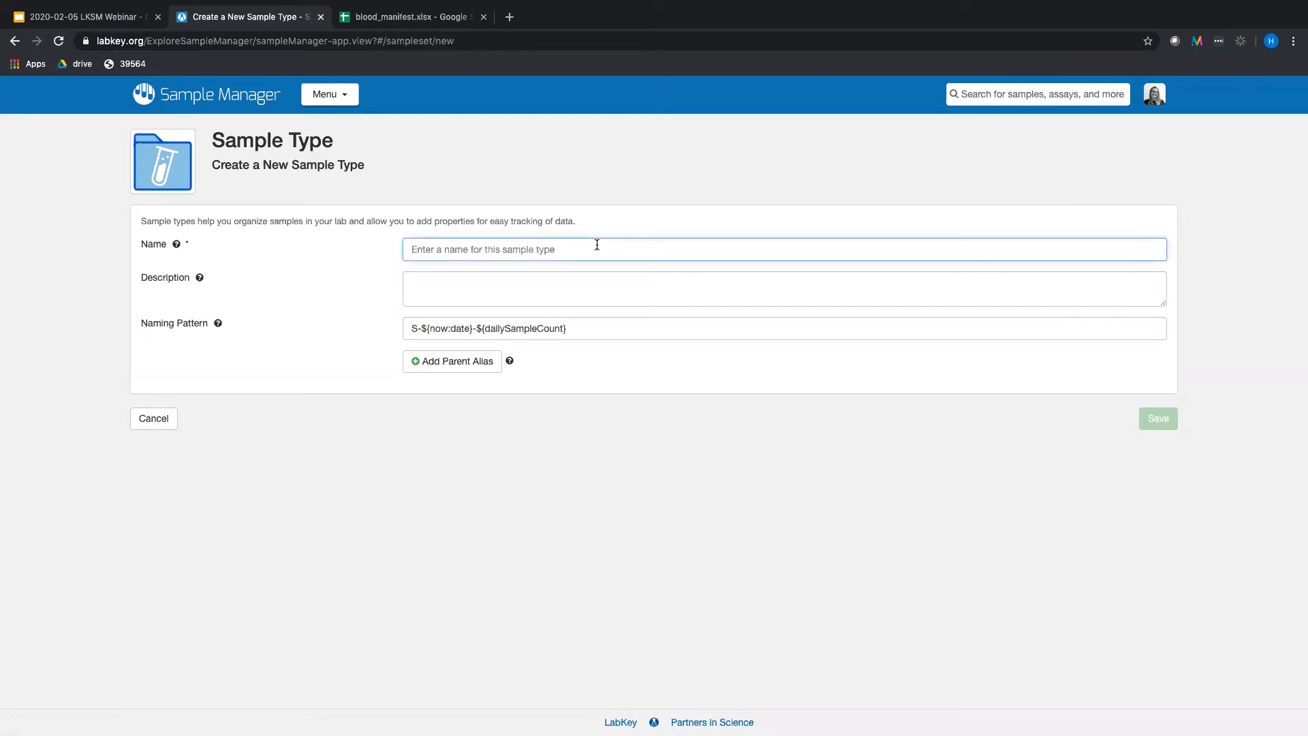
{"action": "type", "text": "Dirt"}
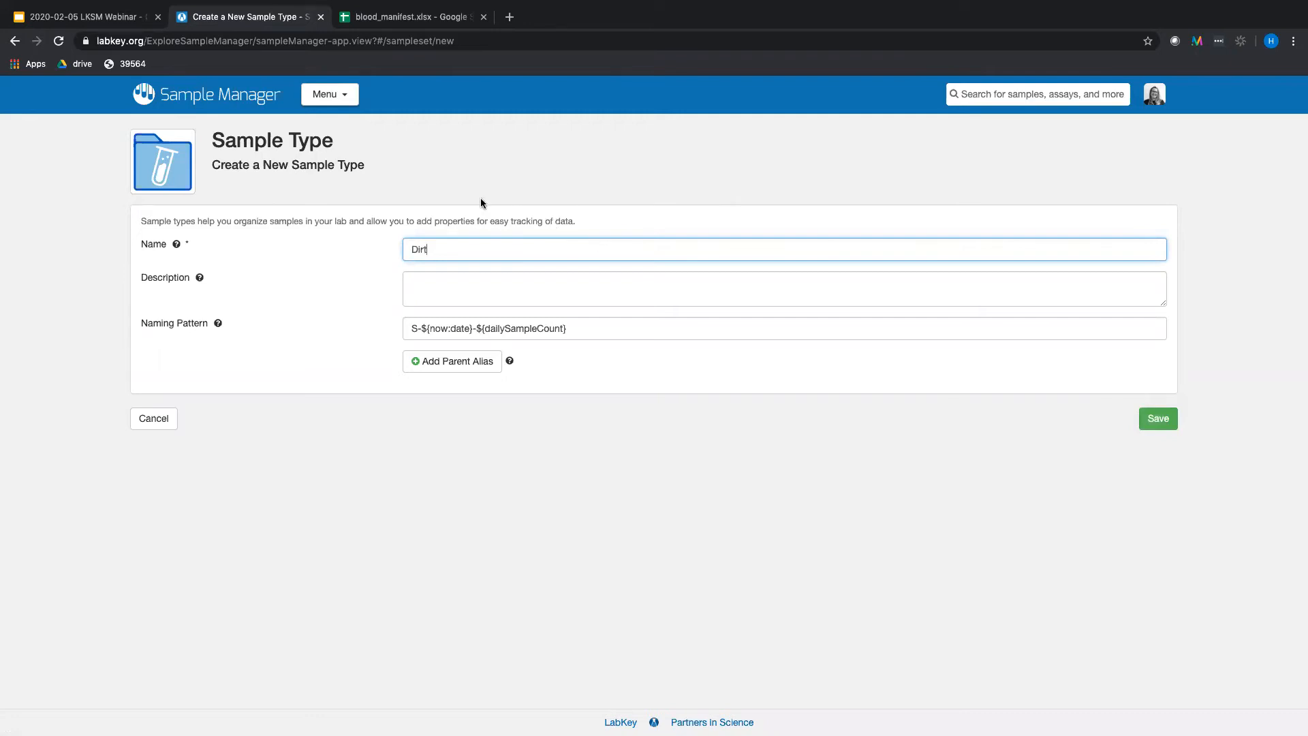
{"action": "left_click", "coordinate": [495, 289]}
{"action": "type", "text": "My webinar demo"}
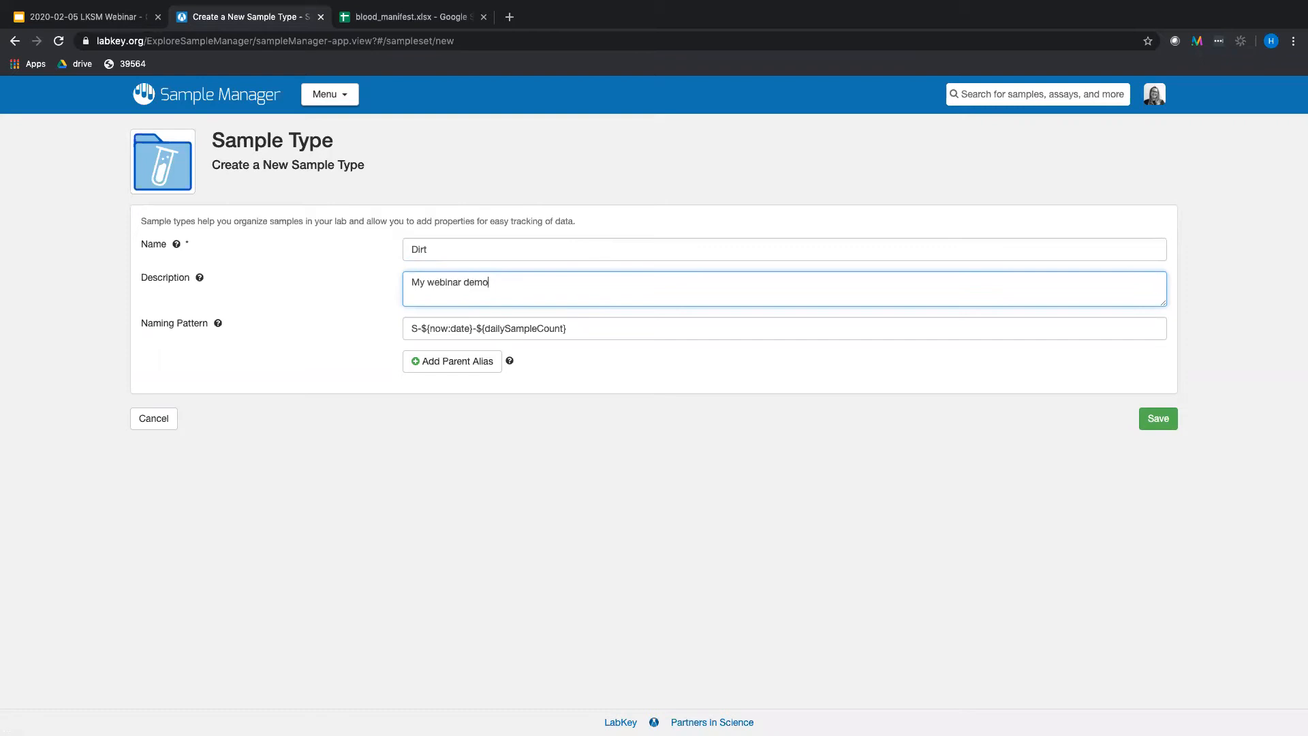
{"action": "left_click_drag", "start_coordinate": [418, 327], "coordinate": [405, 326]}
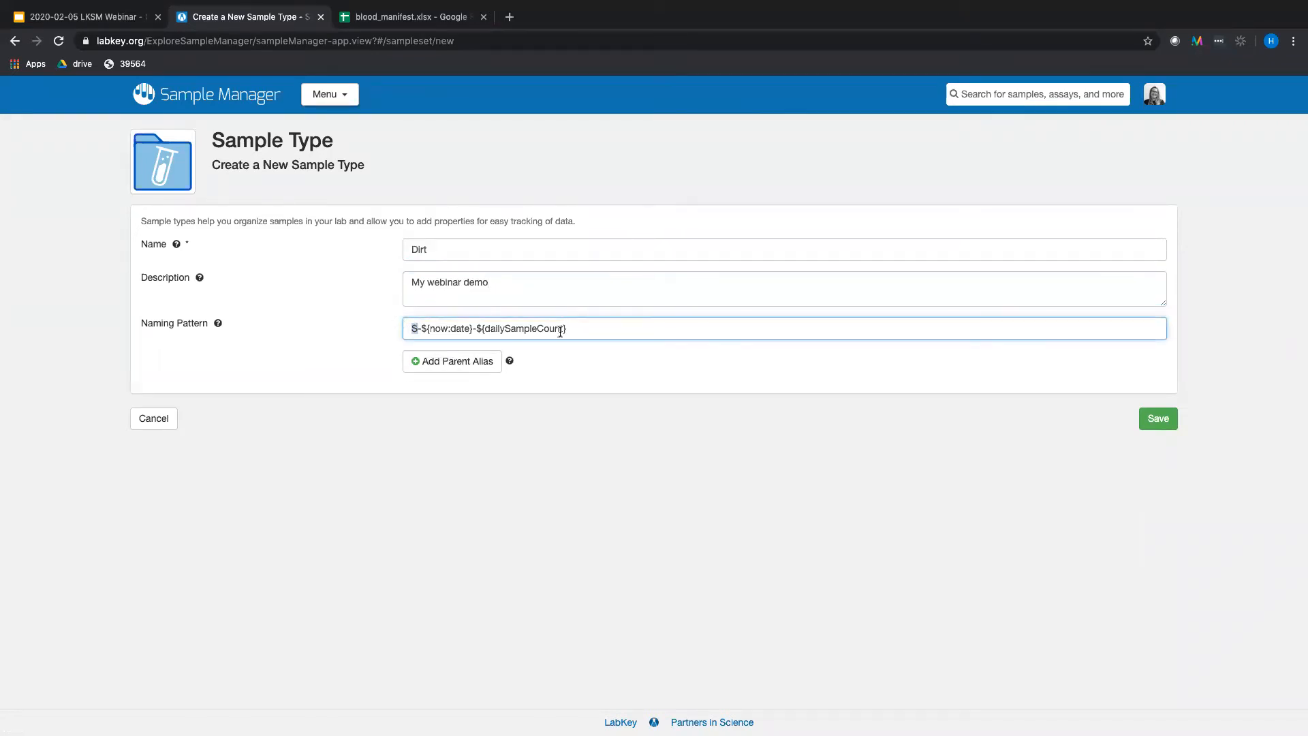
{"action": "type", "text": "Dirt"}
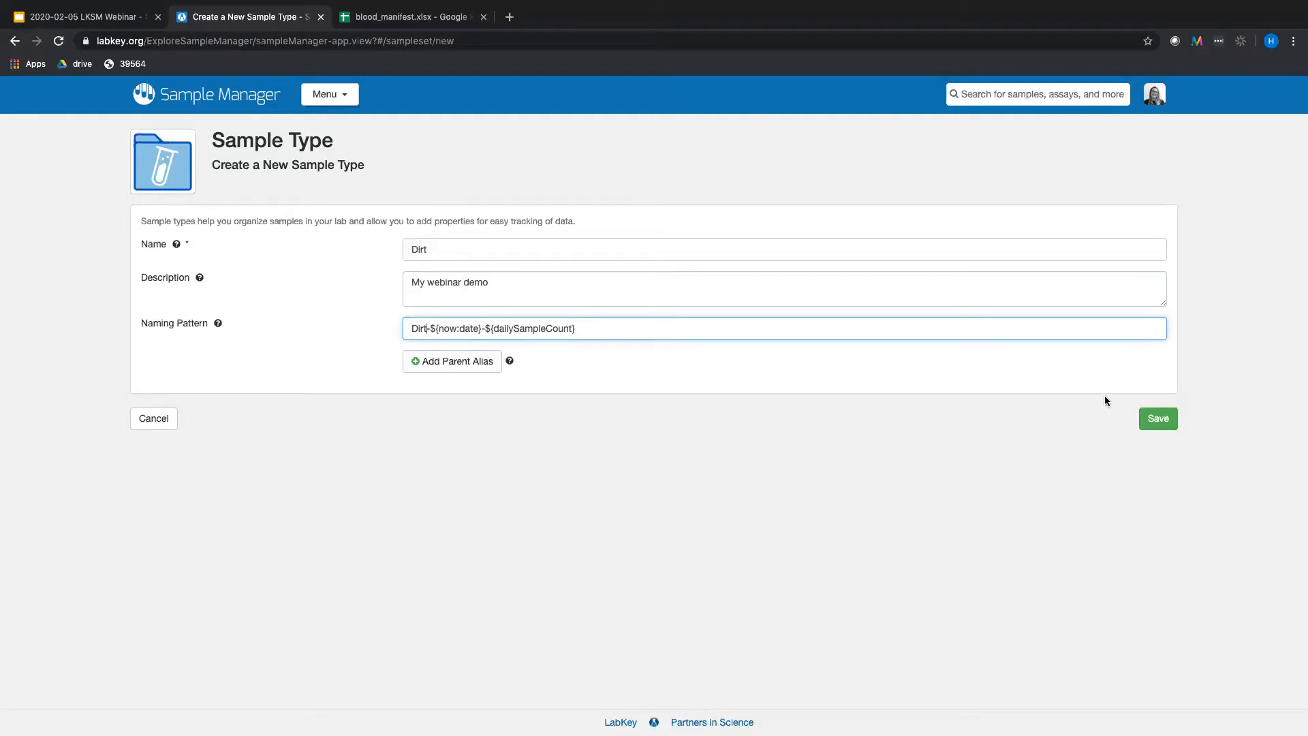
{"action": "left_click", "coordinate": [1169, 428]}
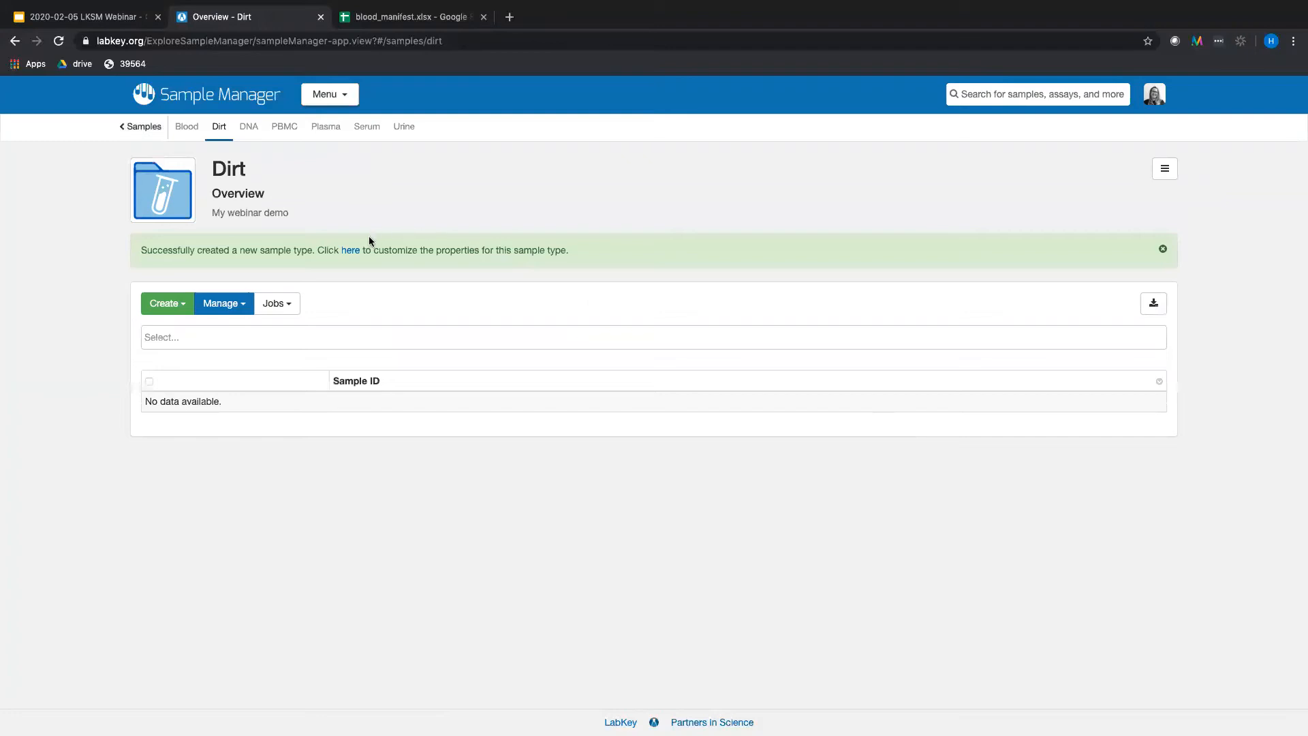
Step: Customize the Dirt sample type's properties by adding three fields named Mass, Units and DateCollected
{"action": "left_click", "coordinate": [346, 250]}
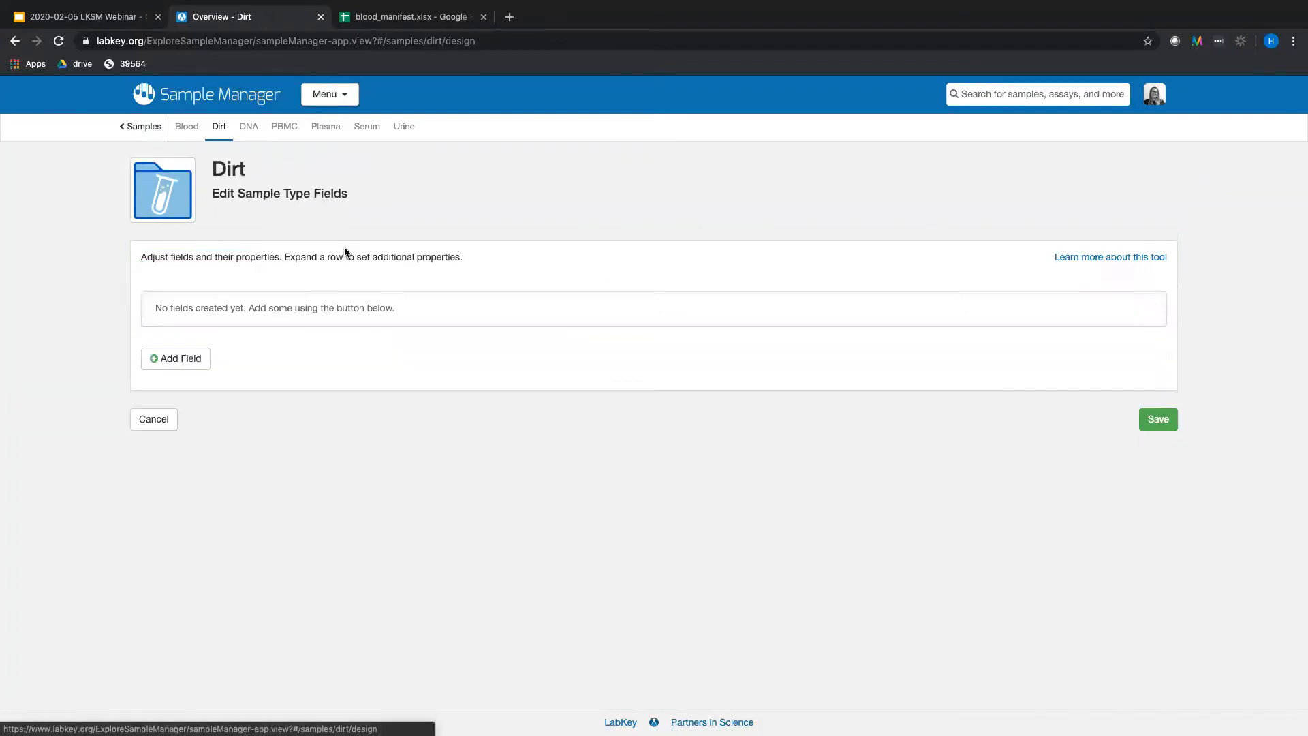
{"action": "left_click", "coordinate": [191, 363]}
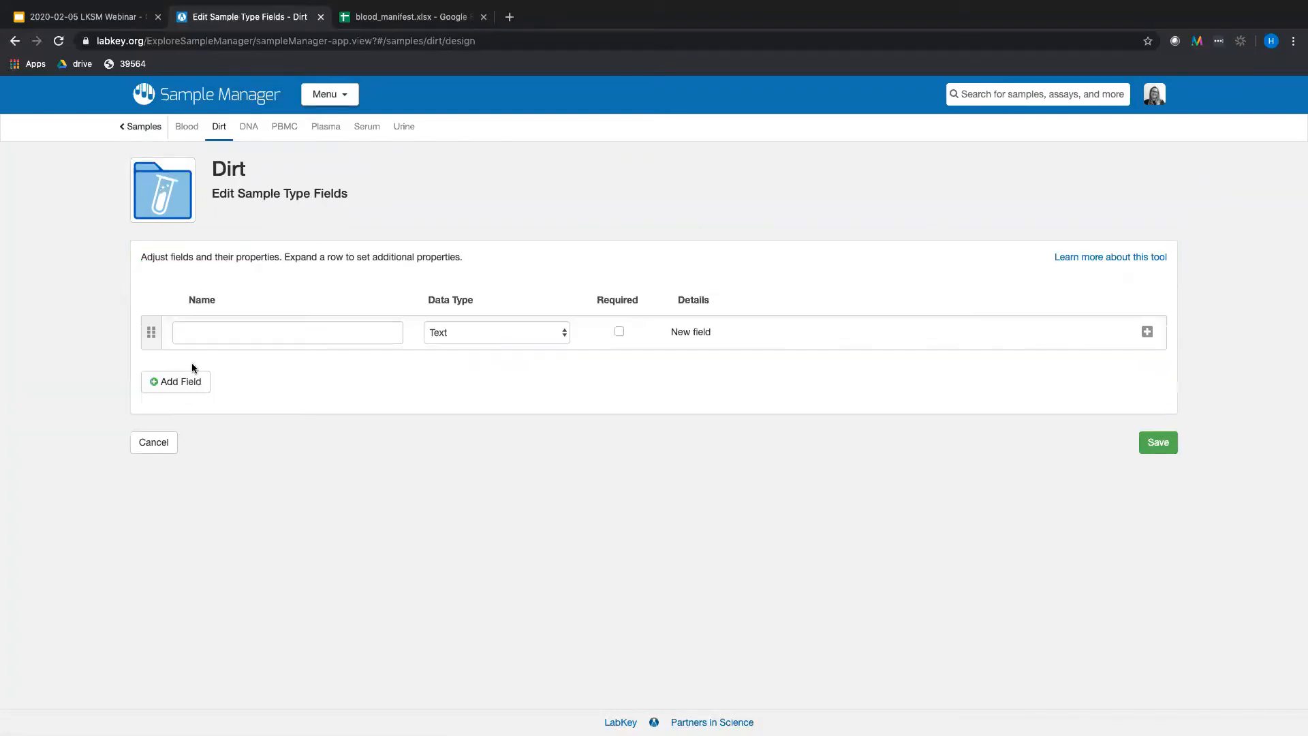
{"action": "left_click", "coordinate": [221, 327]}
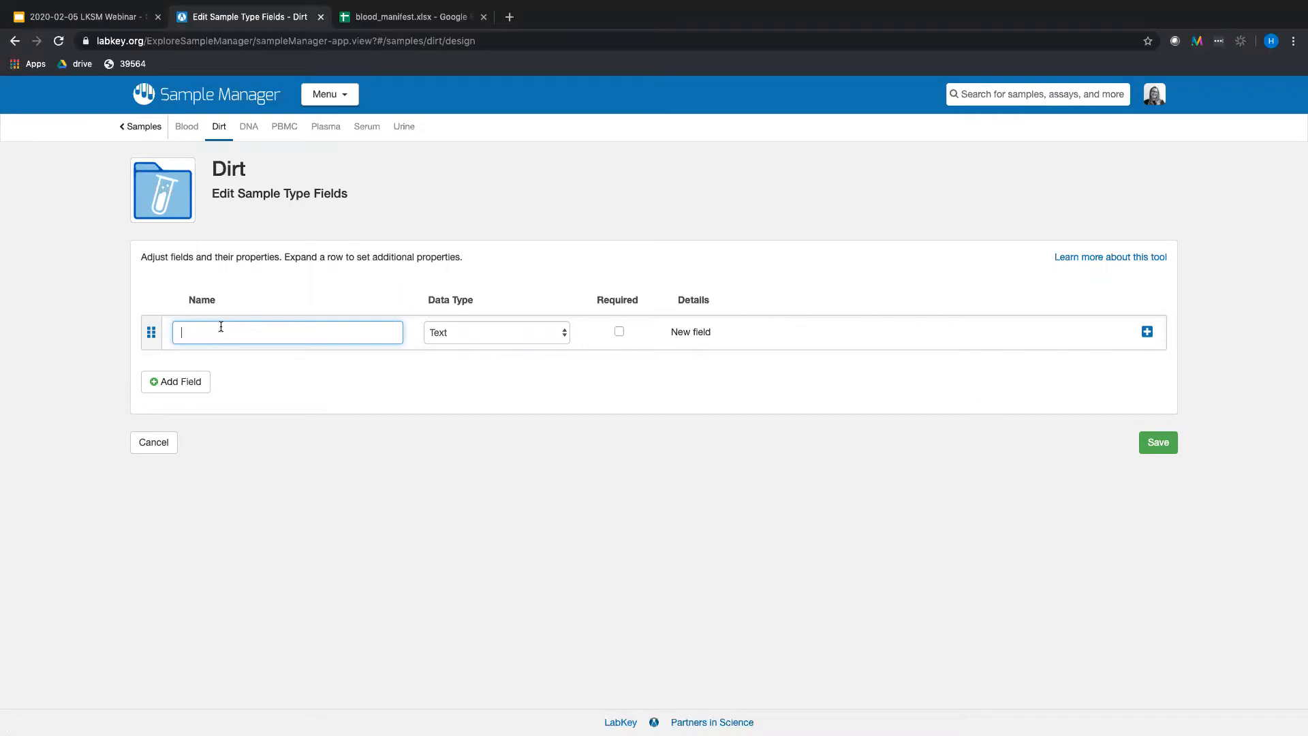
{"action": "type", "text": "Mass"}
{"action": "left_click", "coordinate": [186, 383]}
{"action": "left_click", "coordinate": [225, 406]}
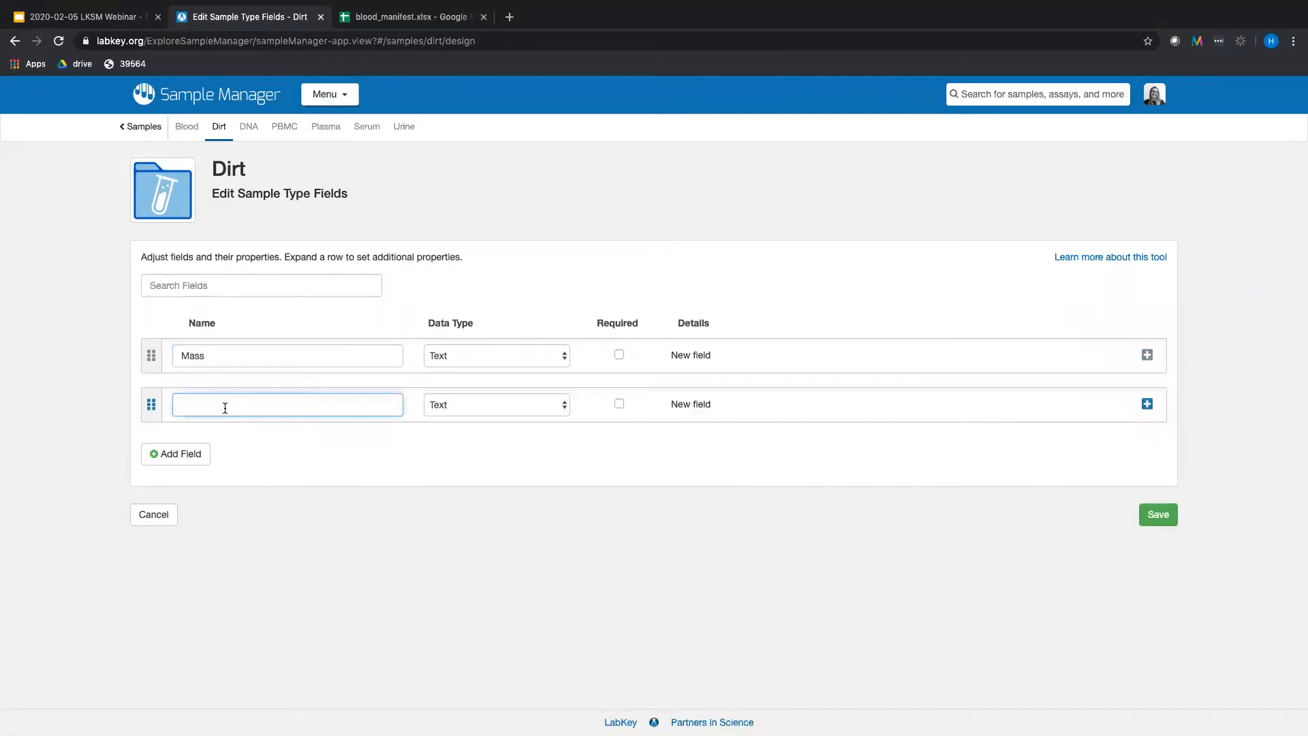
{"action": "type", "text": "Units"}
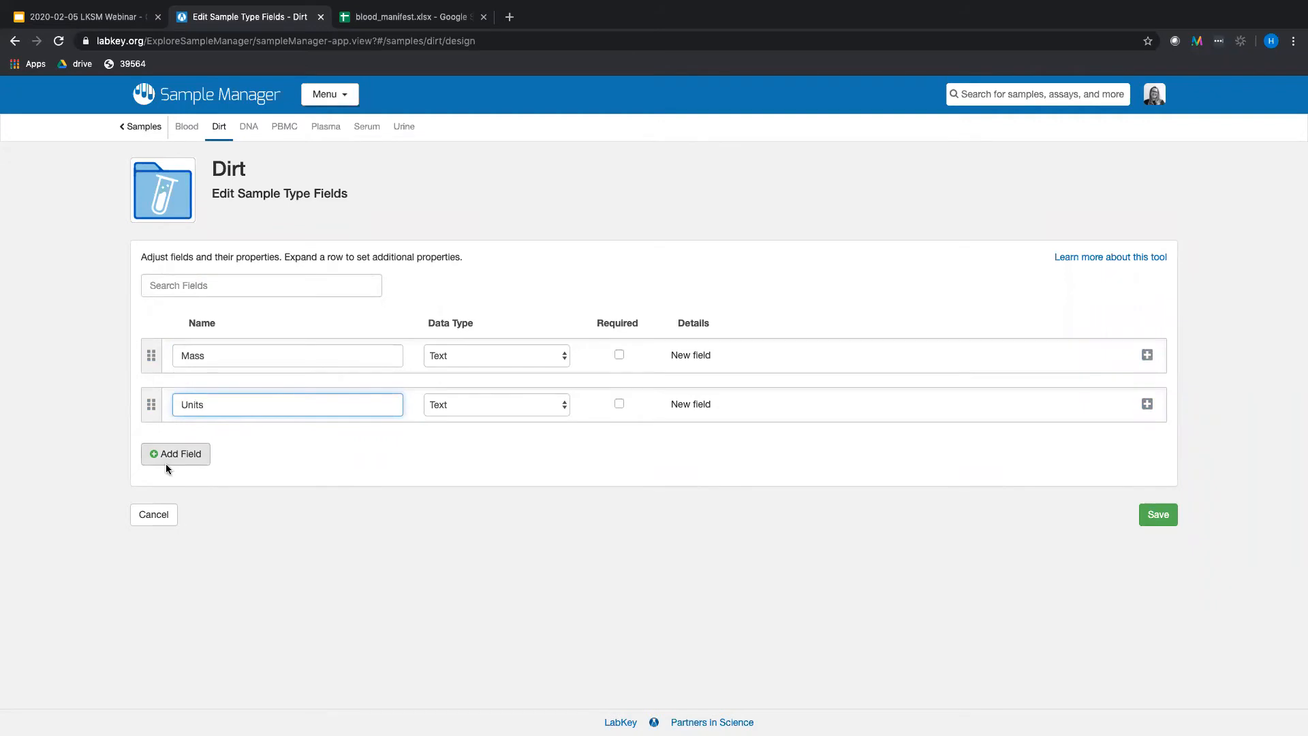
{"action": "left_click", "coordinate": [167, 460]}
{"action": "left_click", "coordinate": [224, 448]}
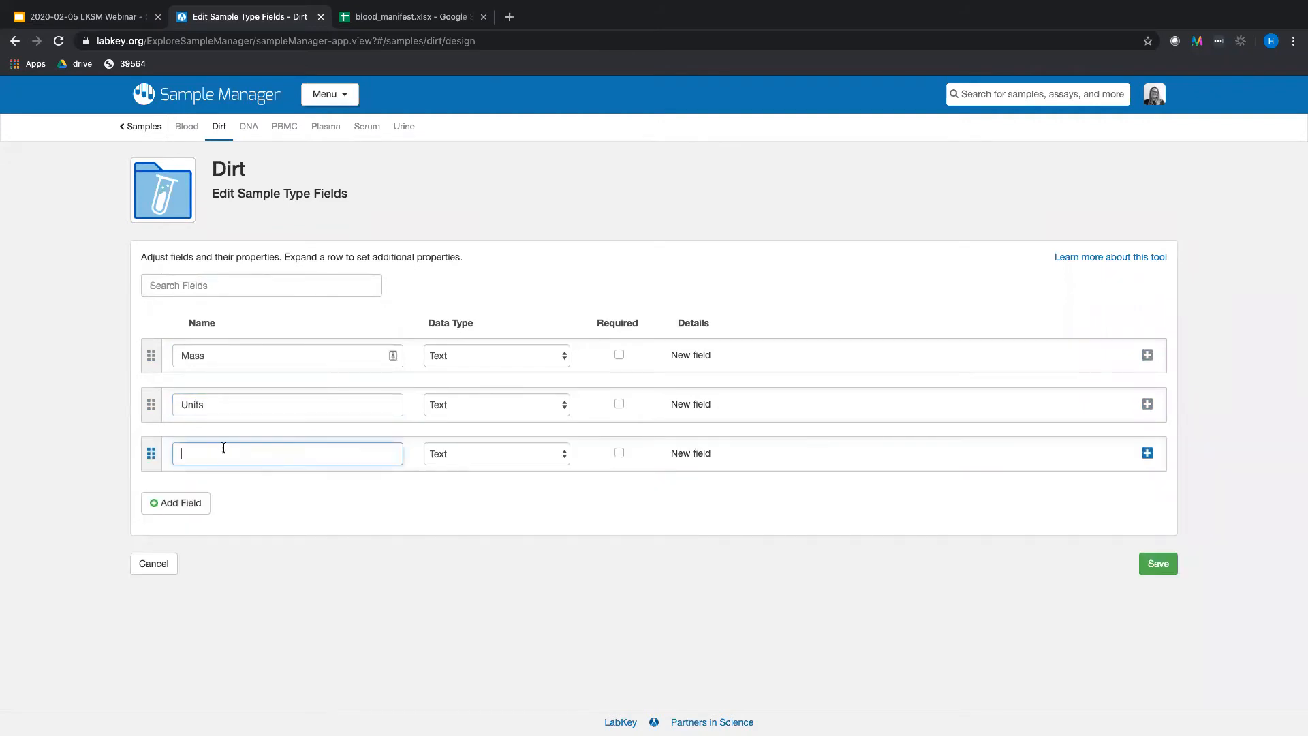
{"action": "type", "text": "DateCollected"}
Step: Set the data type of the Mass field to Decimal and of the DateCollected field to Date Time
{"action": "left_click", "coordinate": [458, 352]}
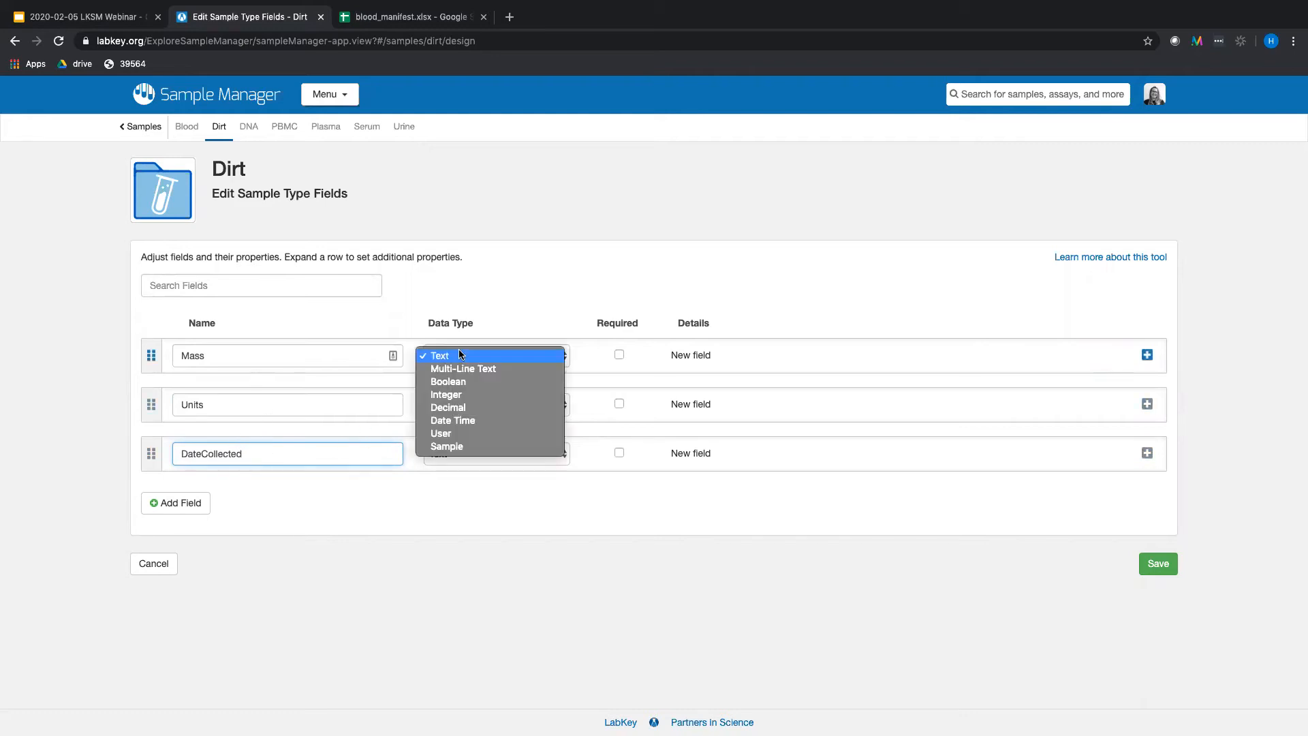
{"action": "left_click", "coordinate": [513, 408]}
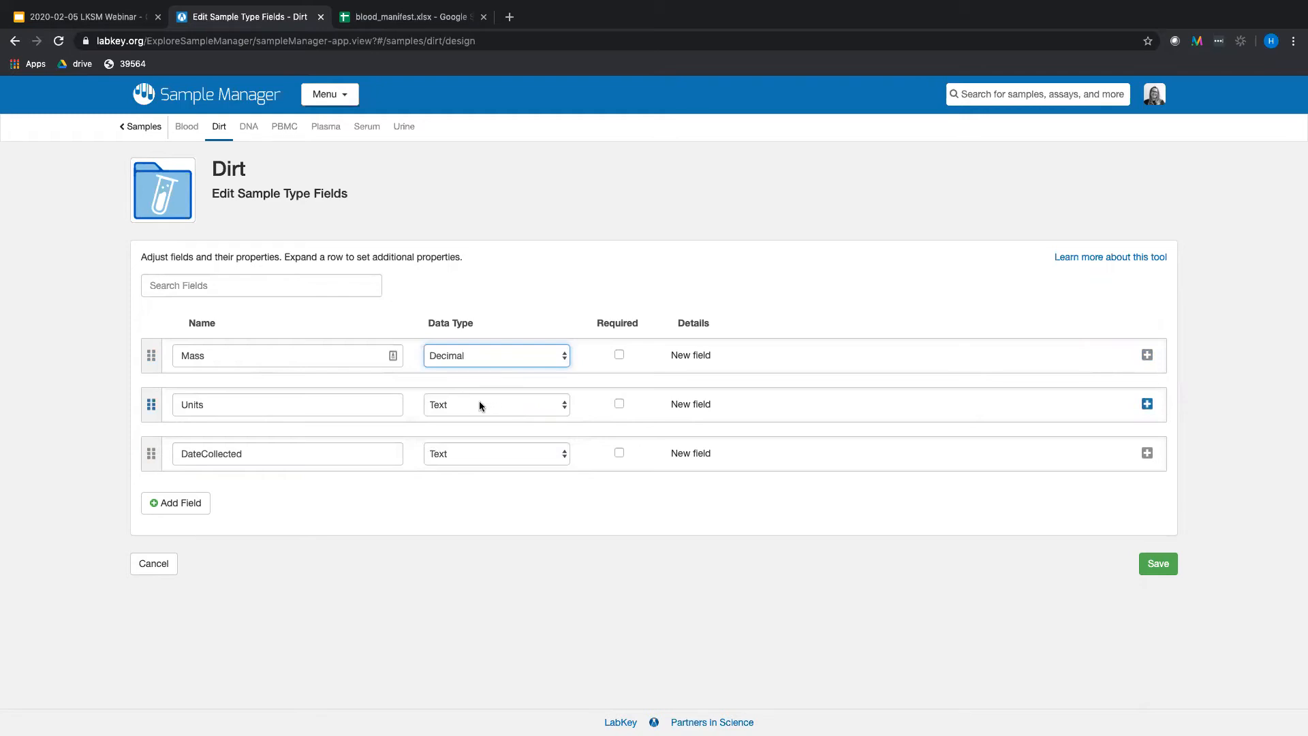
{"action": "left_click", "coordinate": [485, 451]}
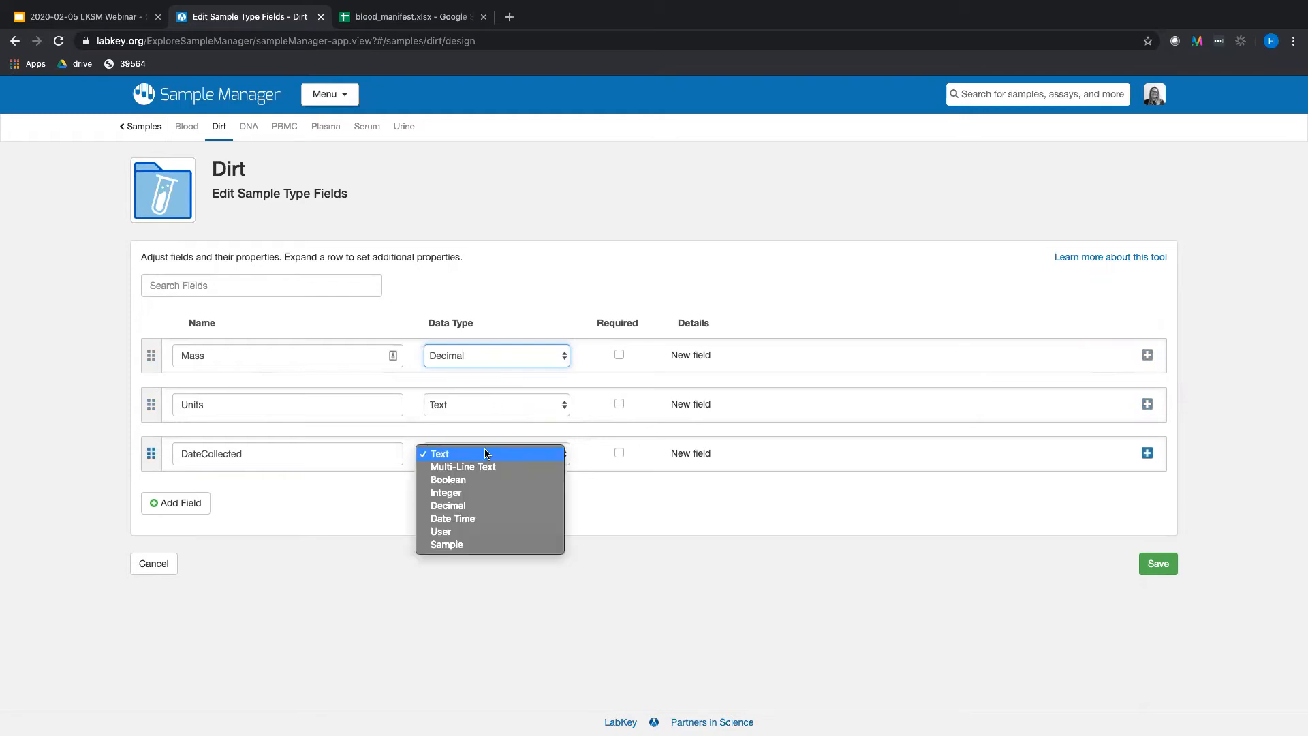
{"action": "left_click", "coordinate": [507, 523]}
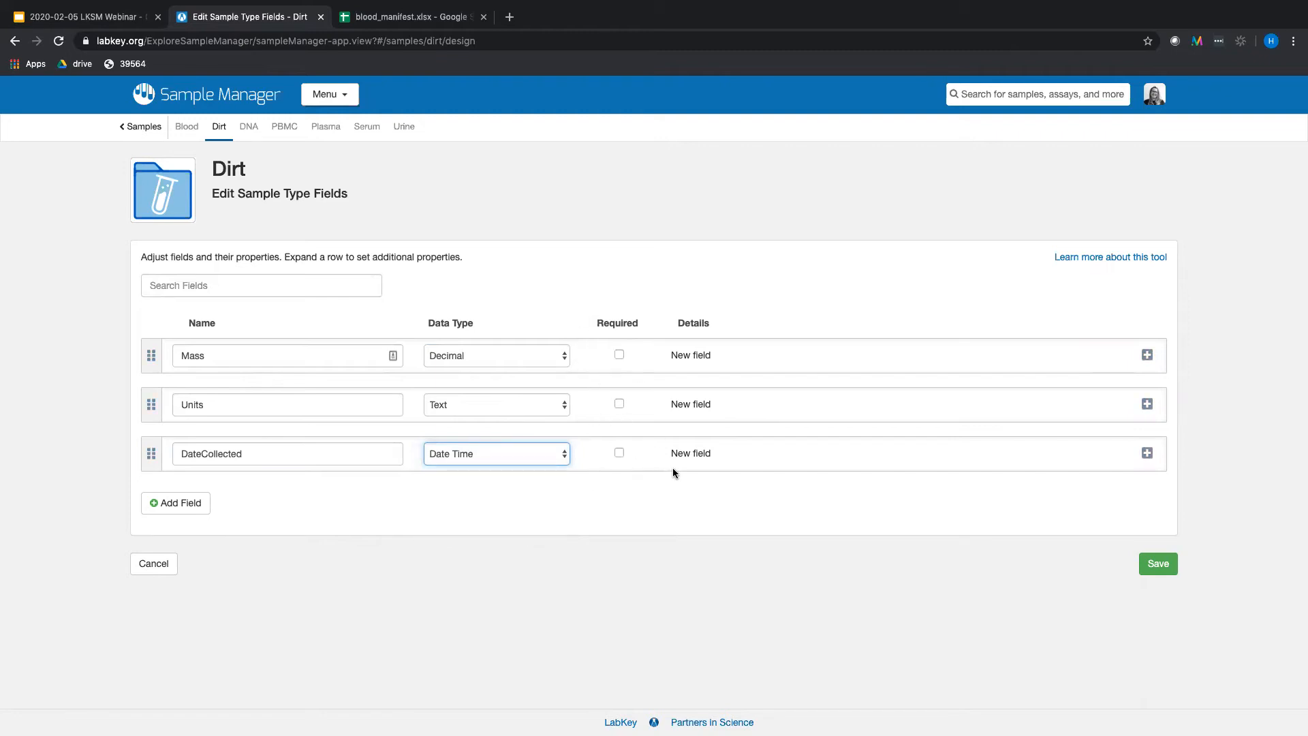
Step: Expand the Mass field's row to review its additional properties, and save the Dirt sample type's field design
{"action": "left_click", "coordinate": [1145, 355]}
{"action": "scroll", "coordinate": [1116, 401], "scroll_direction": "down", "scroll_amount": 1}
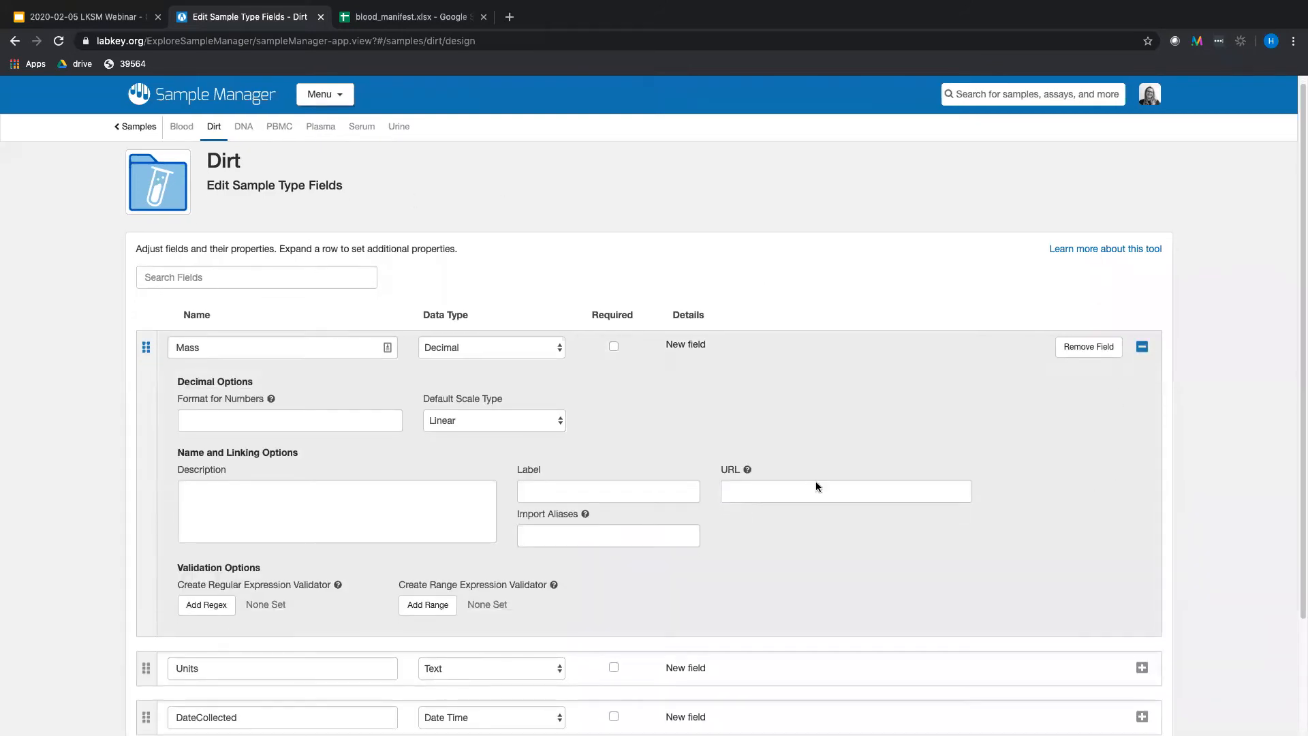
{"action": "scroll", "coordinate": [821, 471], "scroll_direction": "down", "scroll_amount": 1}
{"action": "scroll", "coordinate": [825, 461], "scroll_direction": "down", "scroll_amount": 1}
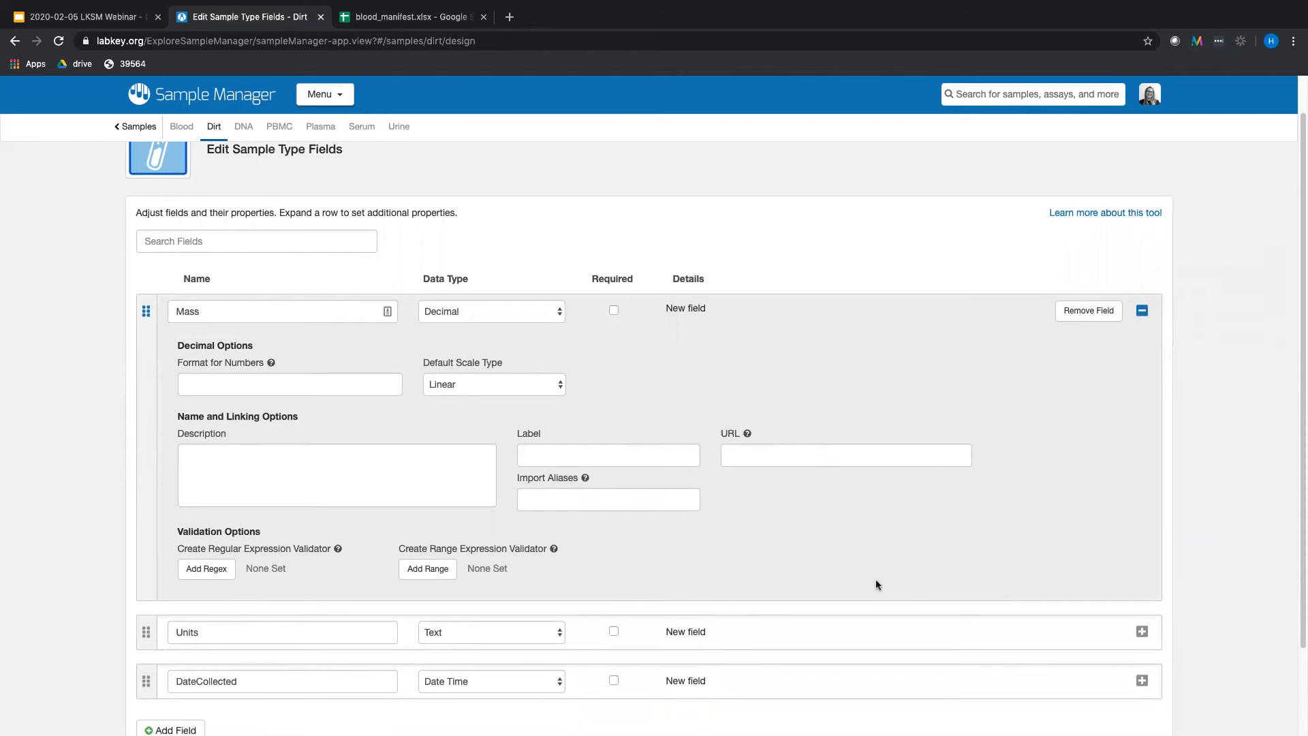
{"action": "scroll", "coordinate": [888, 573], "scroll_direction": "down", "scroll_amount": 3}
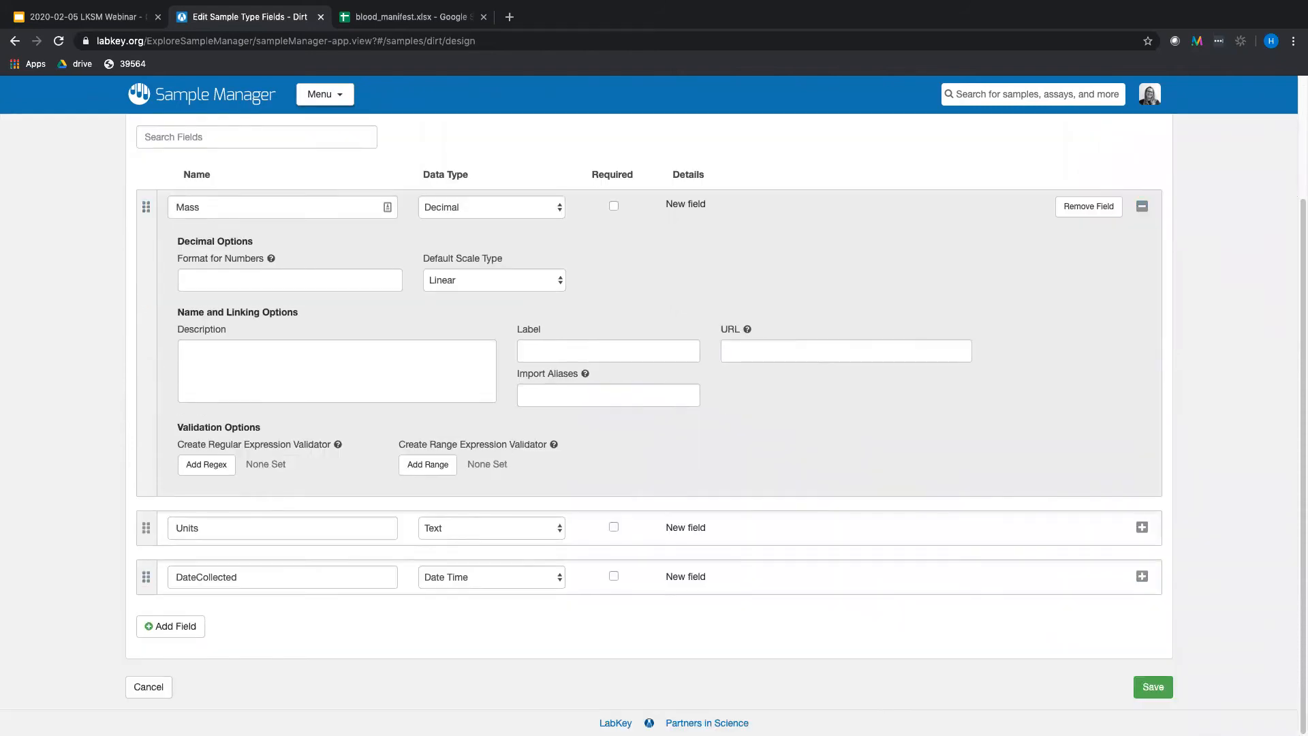
{"action": "left_click", "coordinate": [1156, 686]}
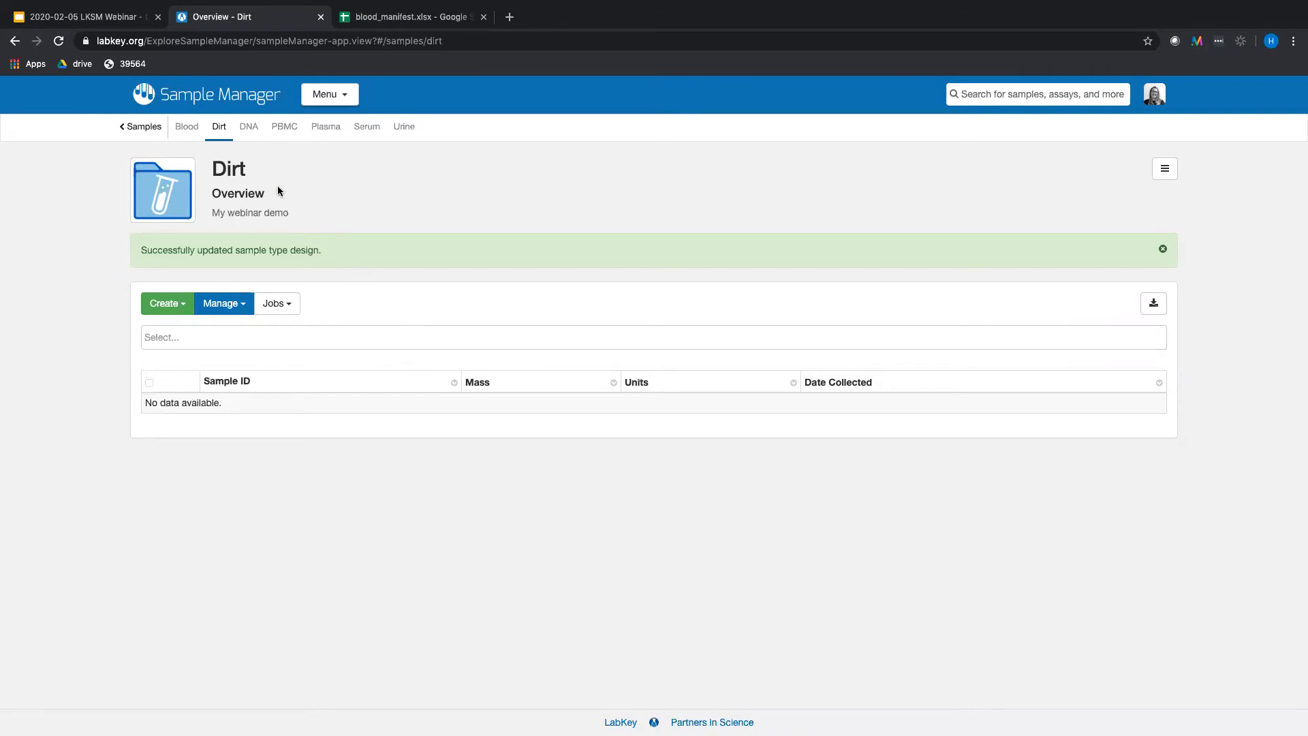
Step: Go to the Blood sample type, show the second page of samples, and open the details of Blood-6000
{"action": "left_click", "coordinate": [181, 129]}
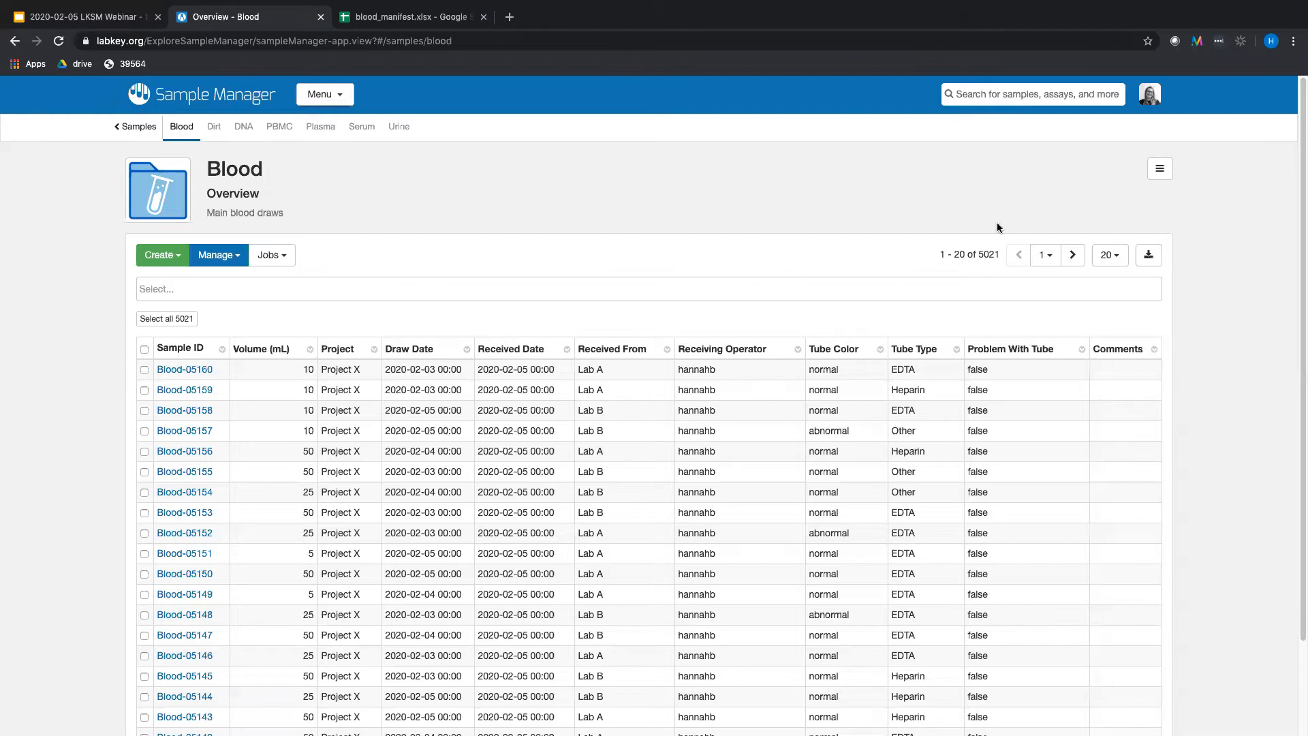
{"action": "left_click", "coordinate": [1072, 256]}
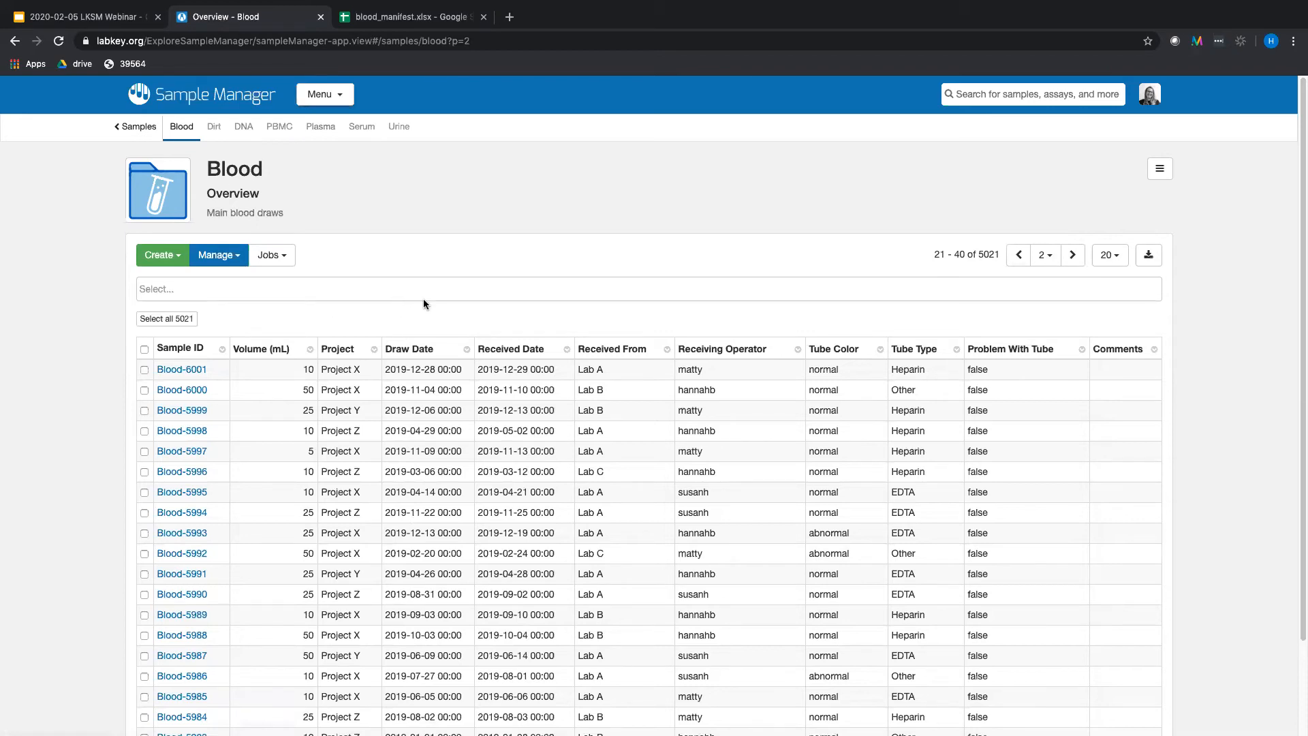
{"action": "left_click", "coordinate": [191, 391]}
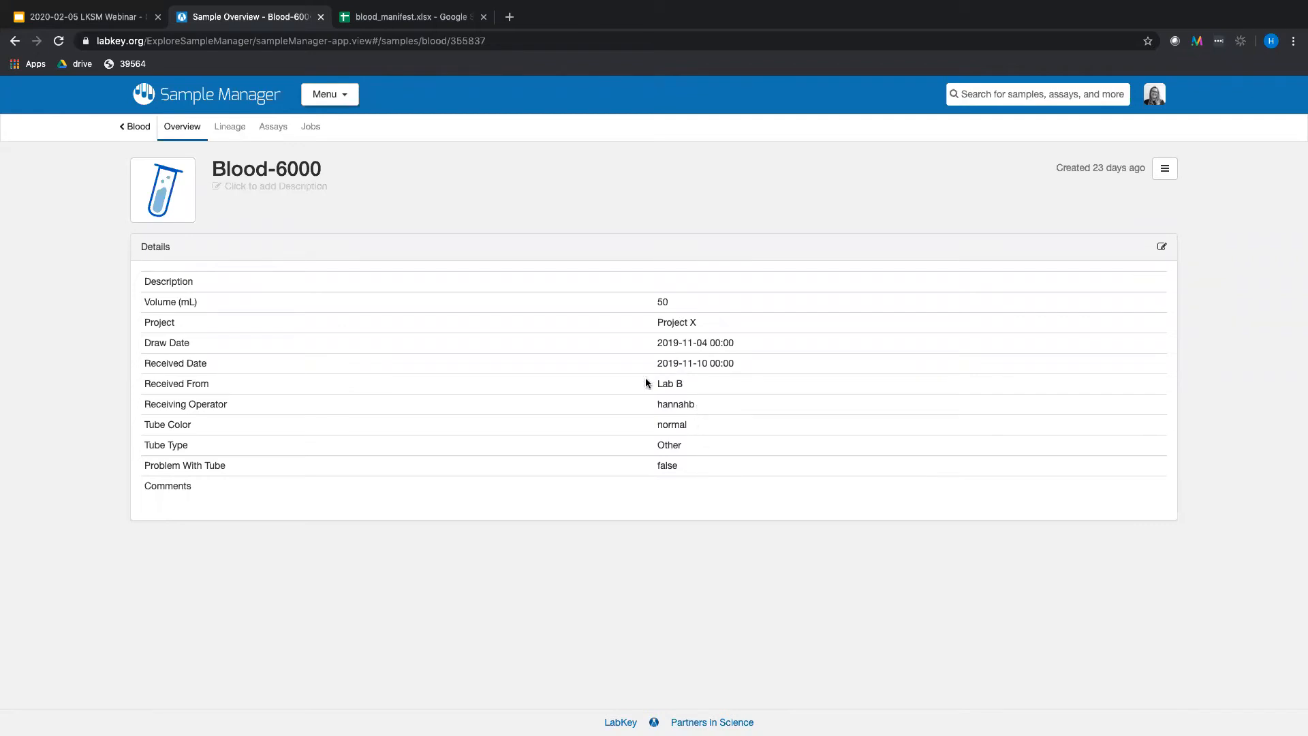
Step: View the lineage of Blood-6000 and inspect its descendants Plasma-11000, PBMC-15999 and DNA-30998
{"action": "left_click", "coordinate": [221, 130]}
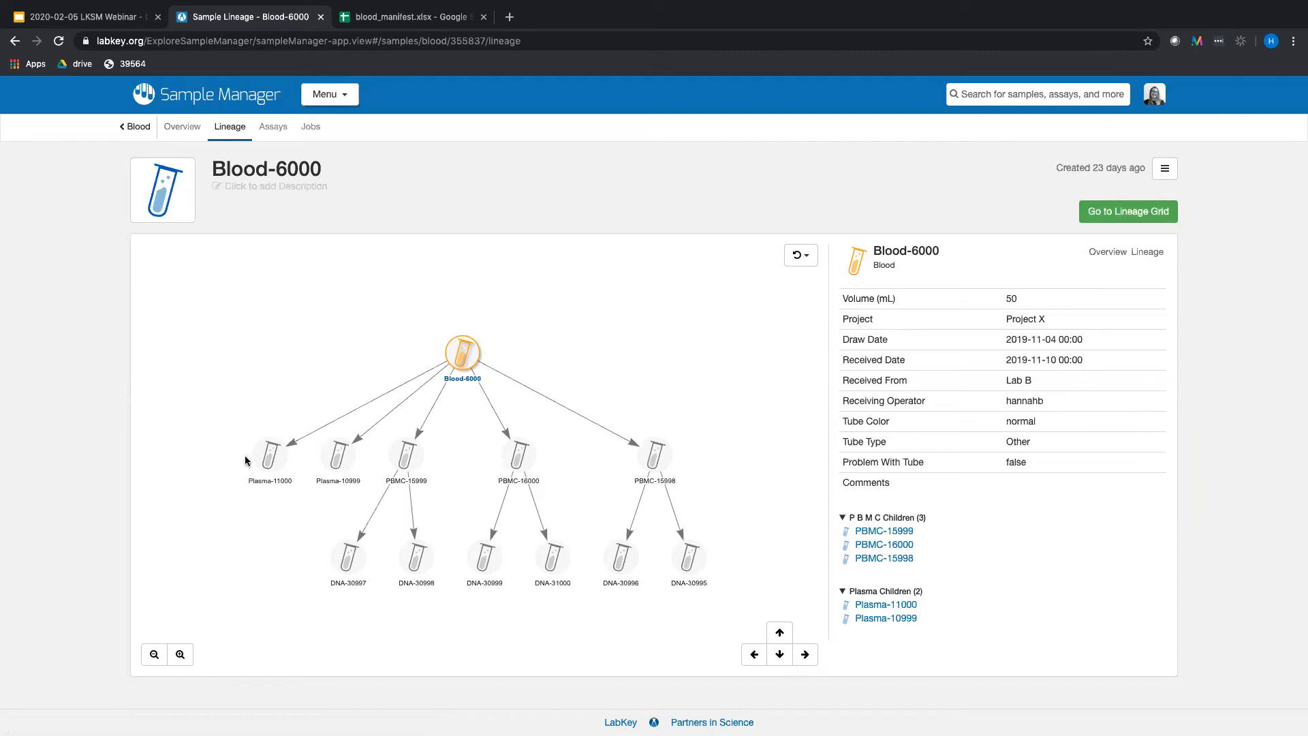
{"action": "left_click", "coordinate": [269, 458]}
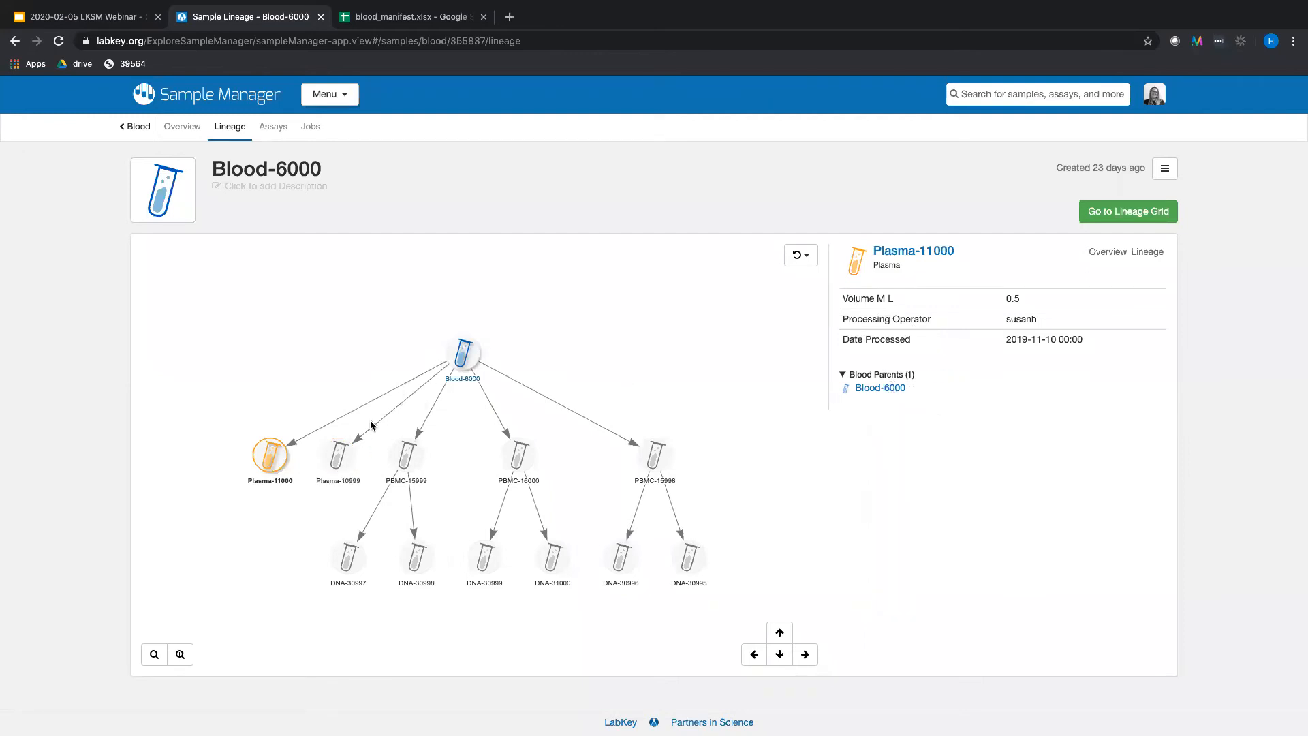
{"action": "left_click", "coordinate": [409, 456]}
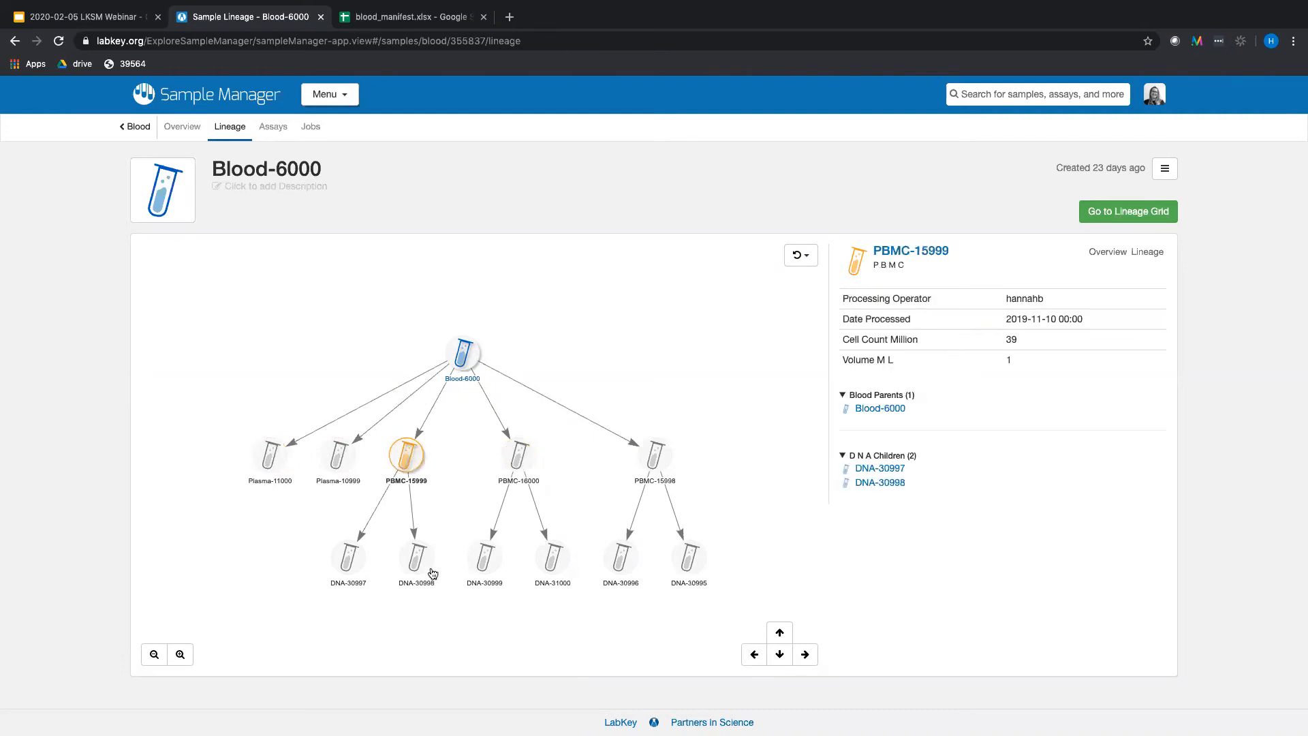
{"action": "left_click", "coordinate": [418, 559]}
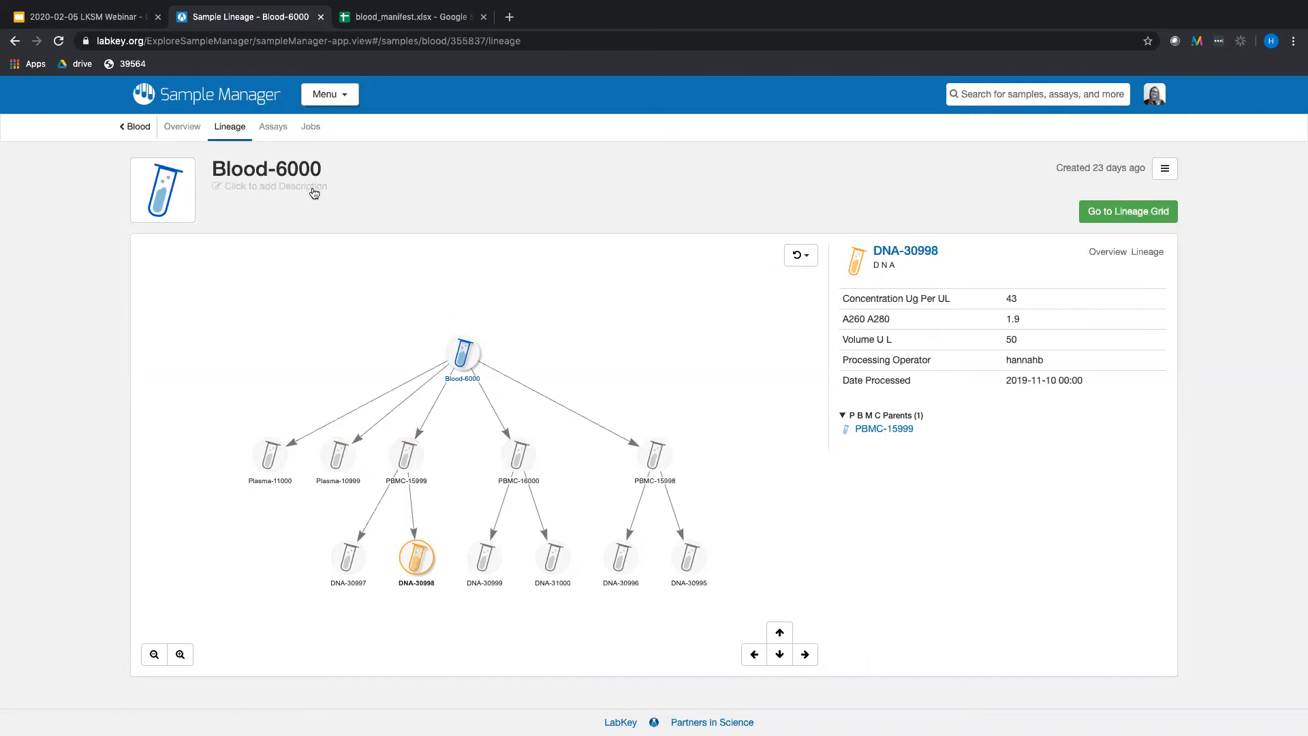
Step: Review the assay results and jobs associated with Blood-6000, and return to the Blood samples overview
{"action": "left_click", "coordinate": [268, 131]}
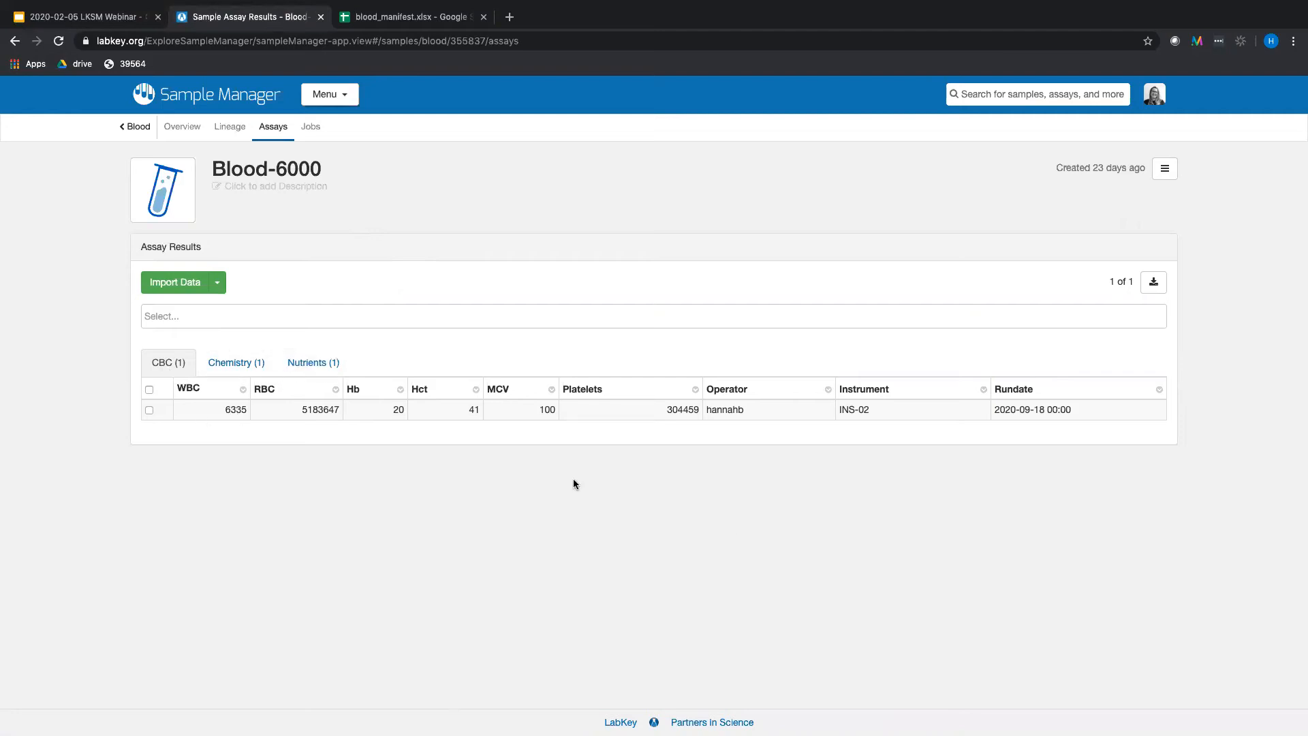
{"action": "left_click", "coordinate": [319, 134]}
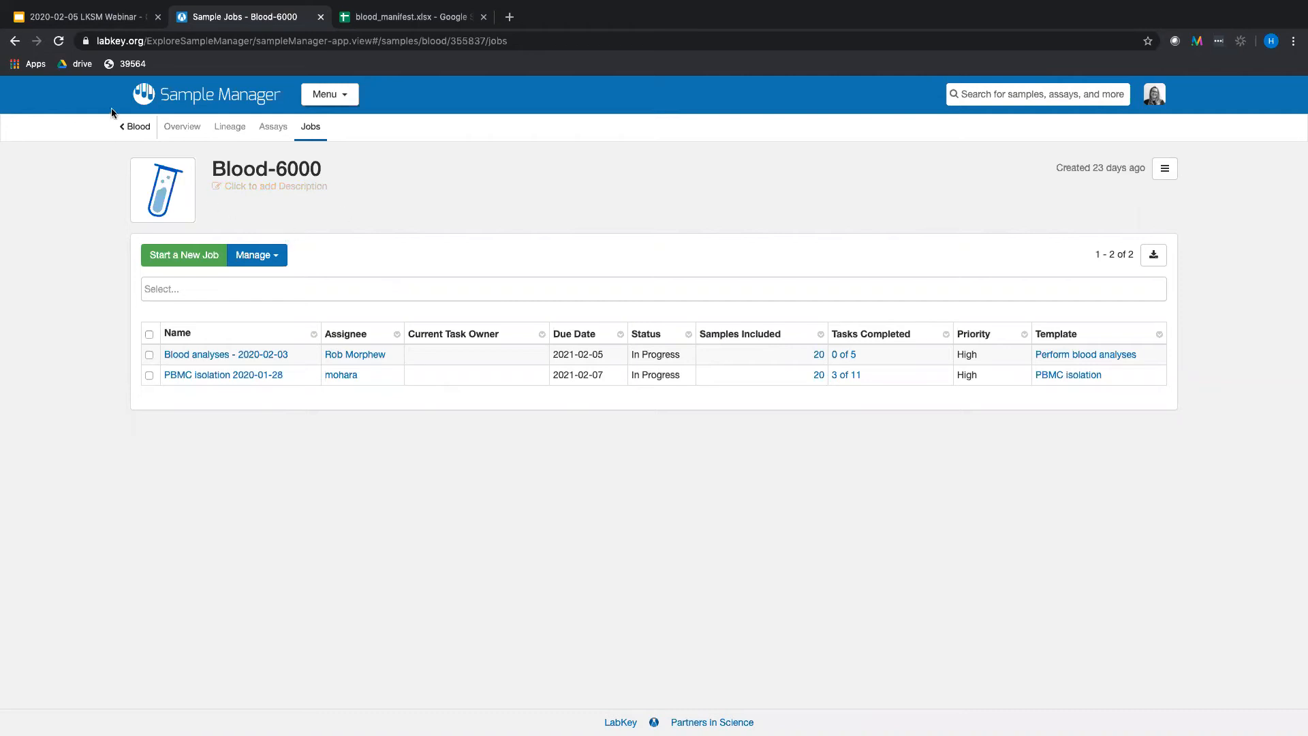
{"action": "left_click", "coordinate": [139, 128]}
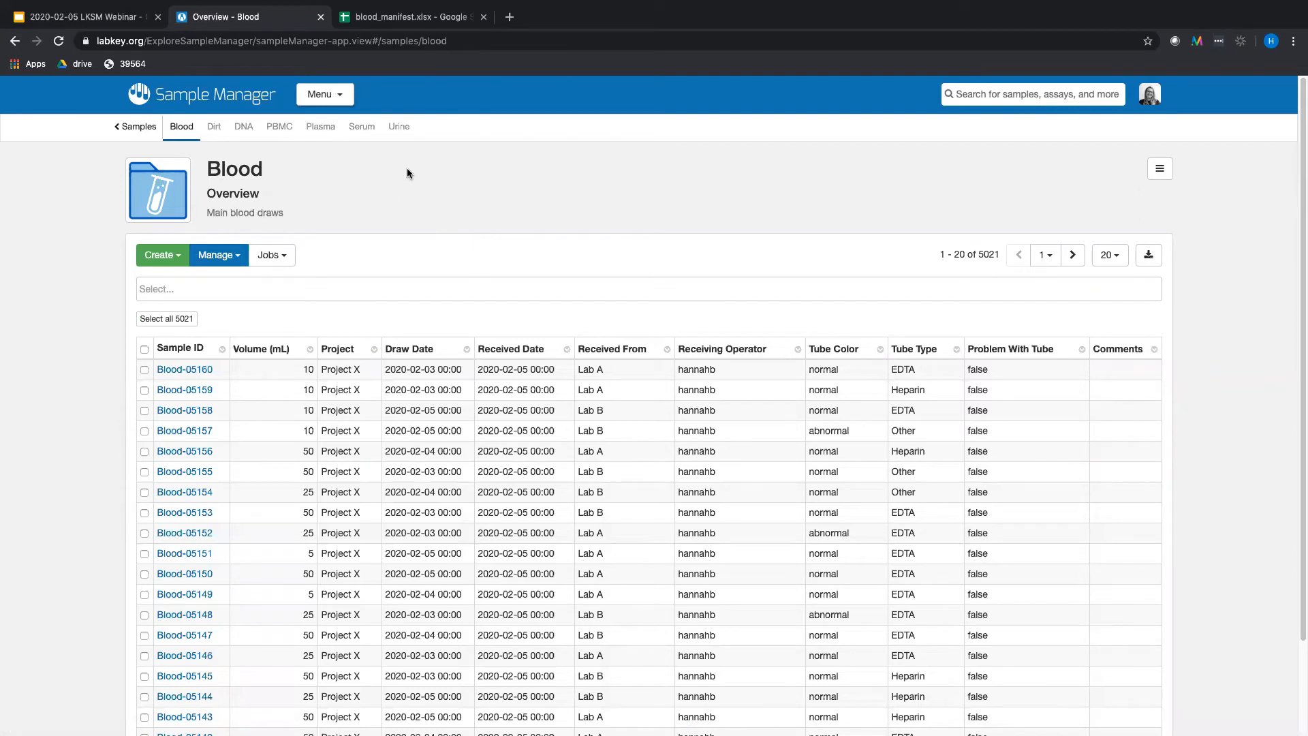
Step: Check the blood_manifest spreadsheet in Google Sheets, filter the Blood samples in Sample Manager by Project = MyDemo, and clear that filter
{"action": "left_click", "coordinate": [385, 19]}
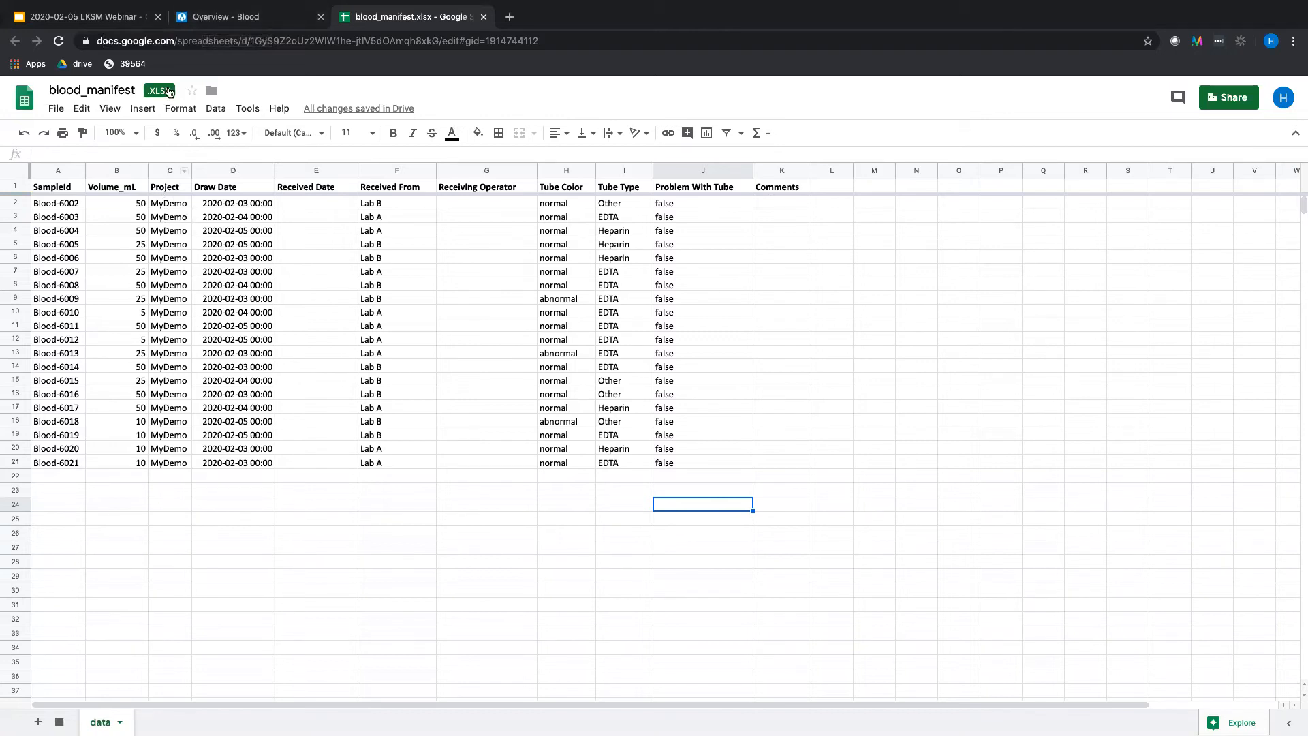
{"action": "left_click", "coordinate": [228, 17]}
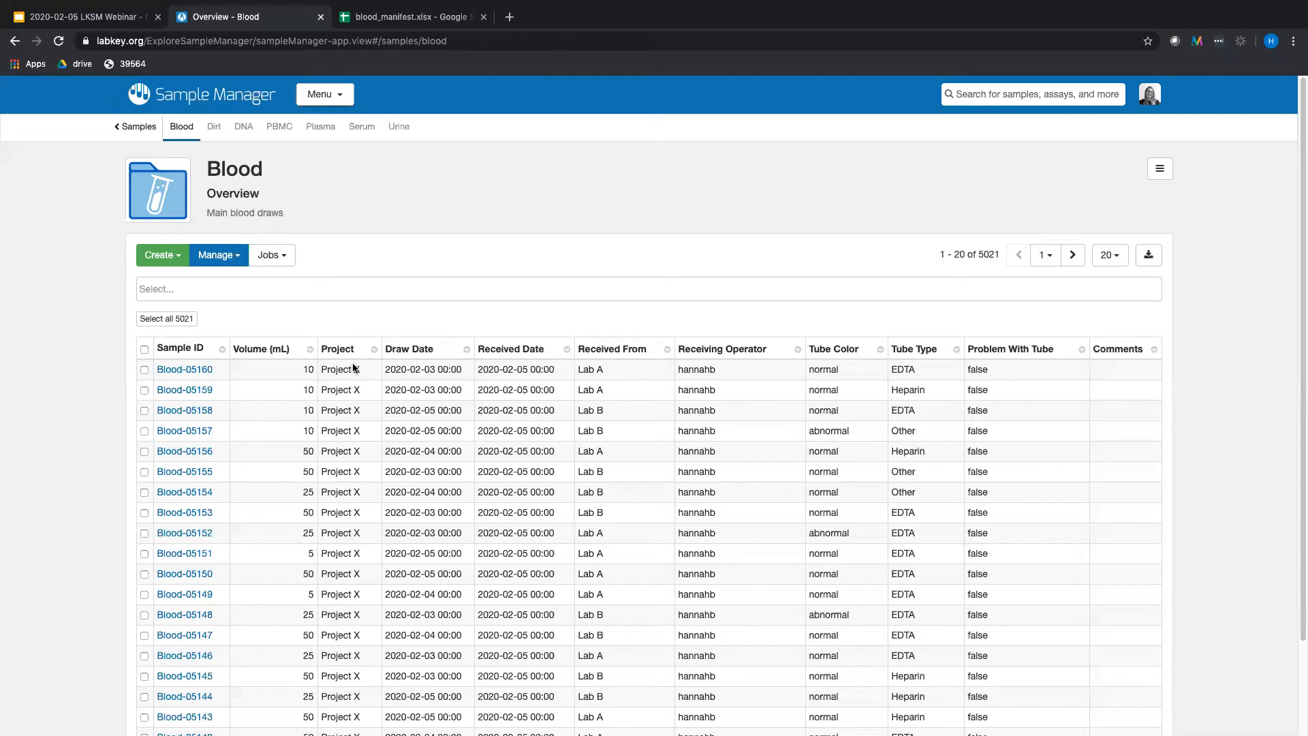
{"action": "left_click", "coordinate": [293, 282]}
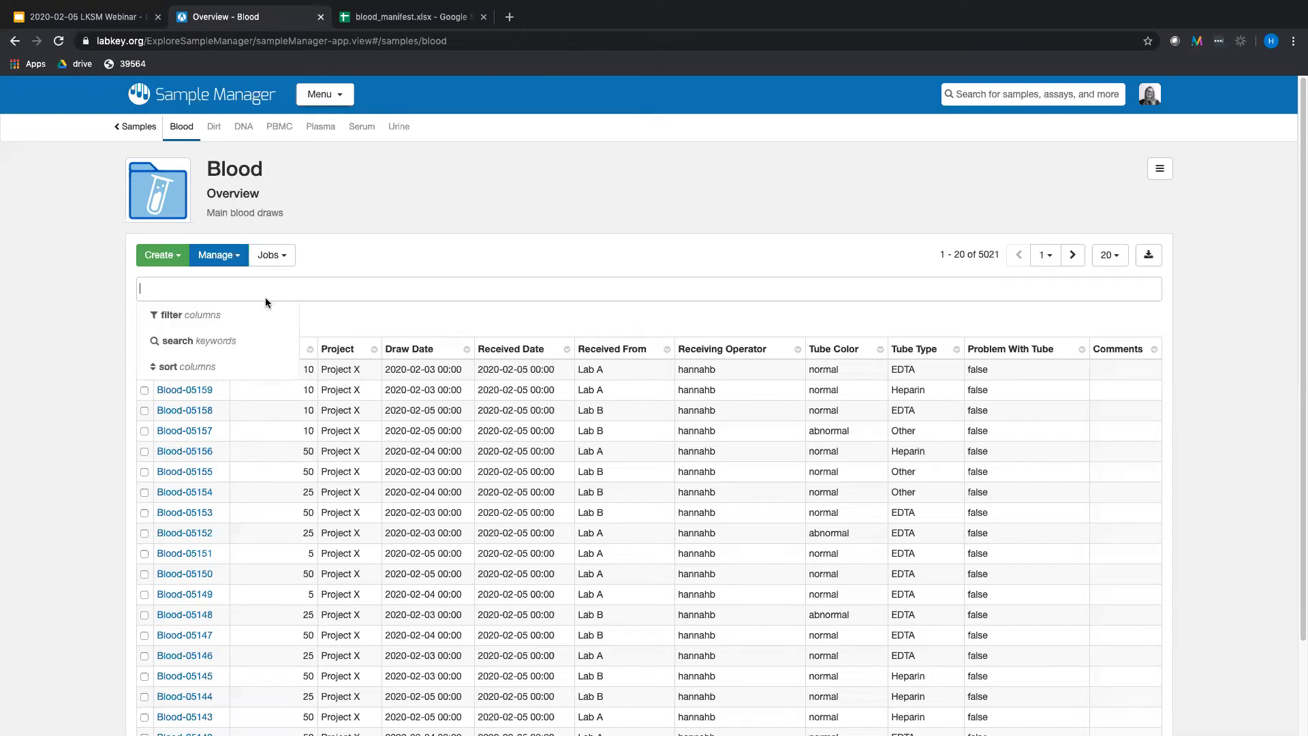
{"action": "left_click", "coordinate": [255, 314]}
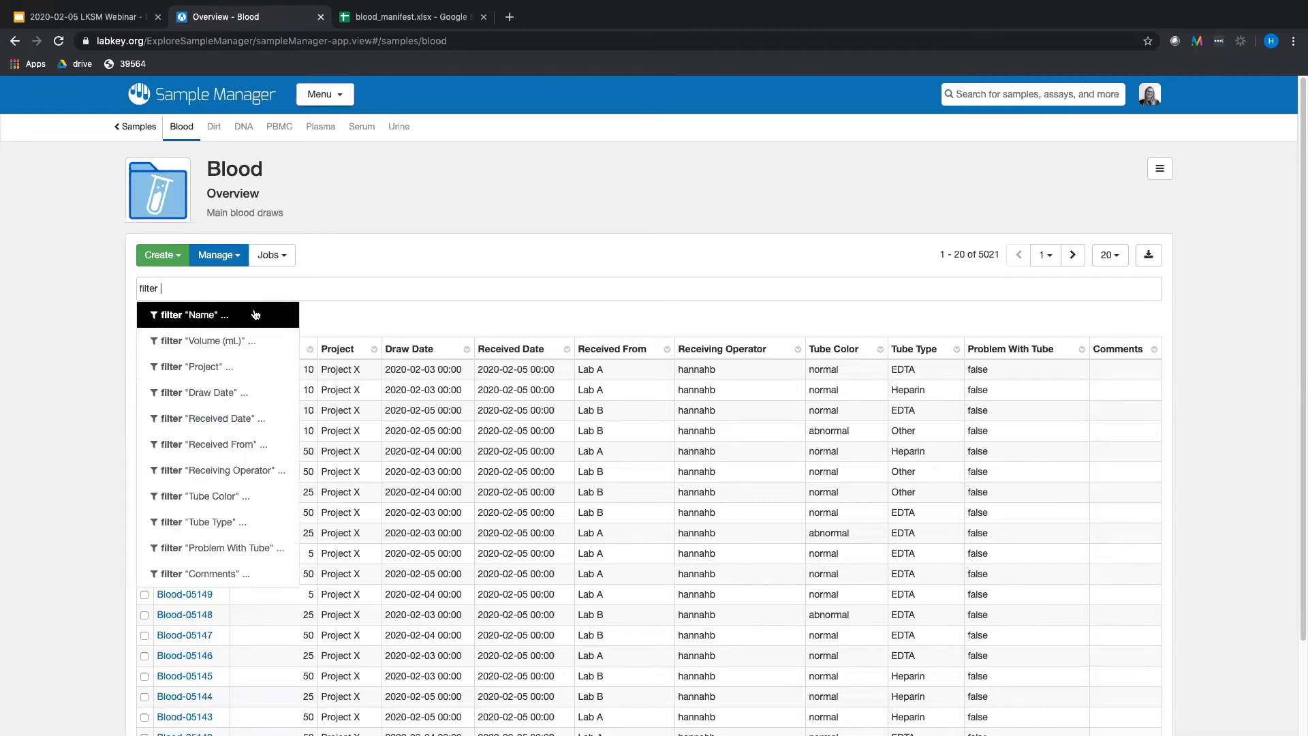
{"action": "left_click", "coordinate": [265, 370]}
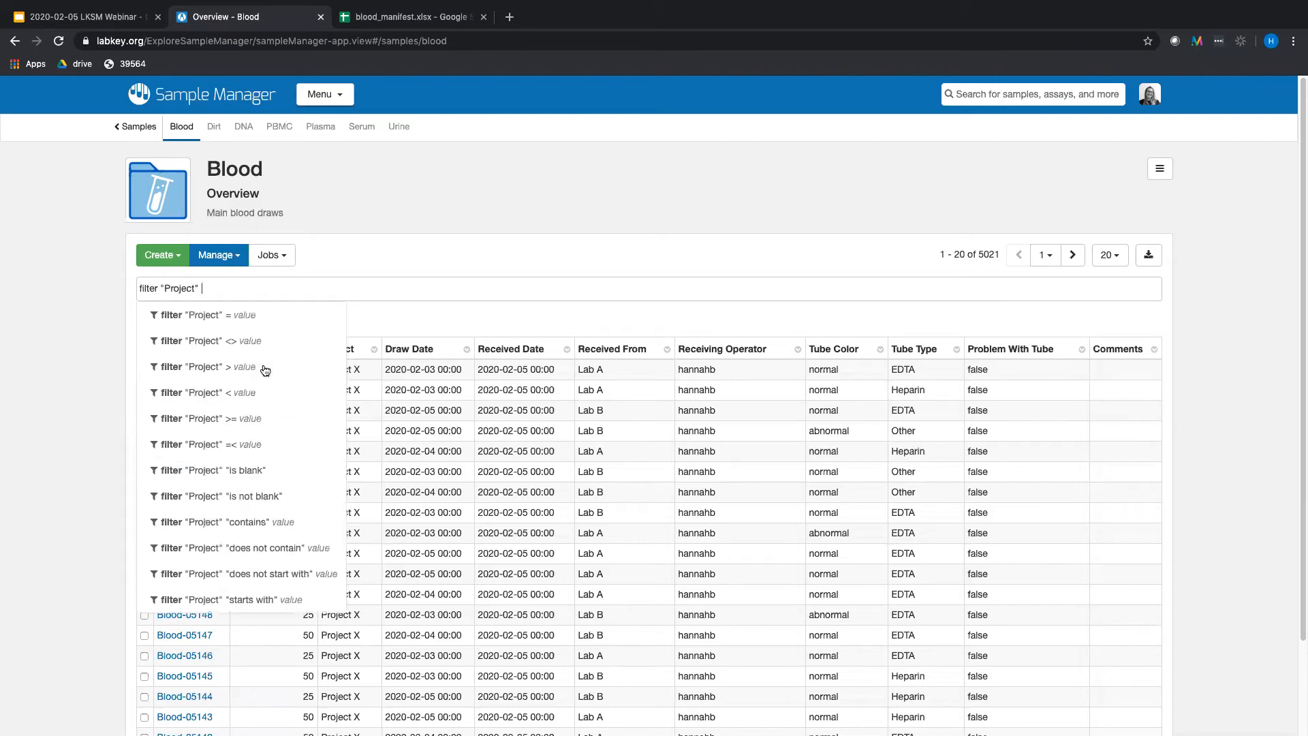
{"action": "left_click", "coordinate": [264, 319]}
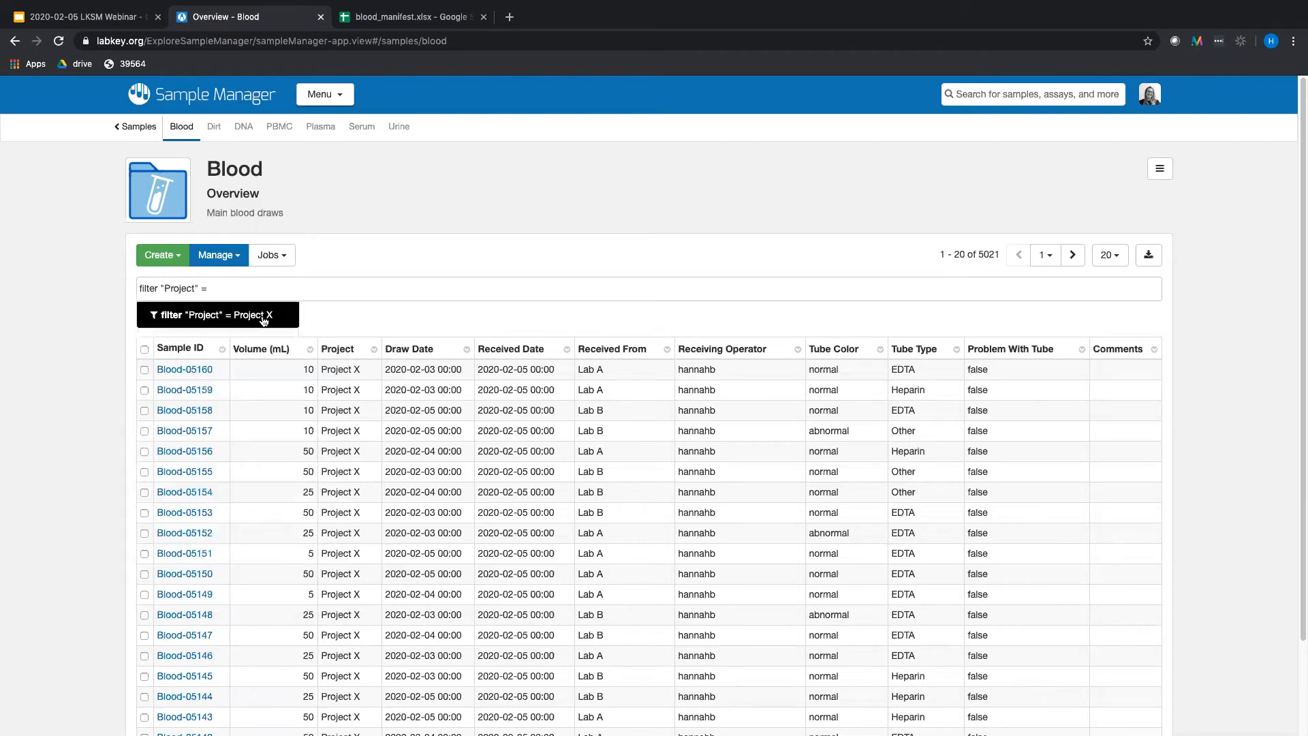
{"action": "type", "text": "MyDemo"}
{"action": "key", "text": "Return"}
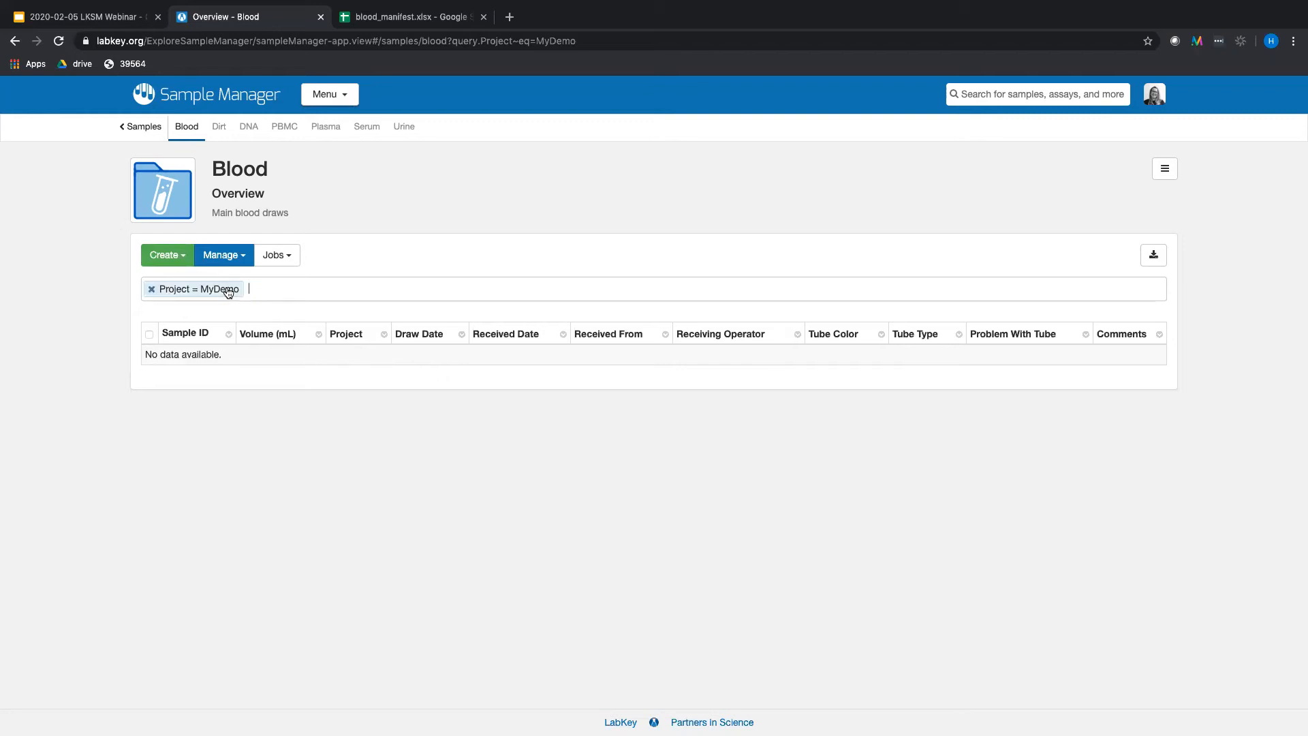
{"action": "left_click", "coordinate": [152, 288]}
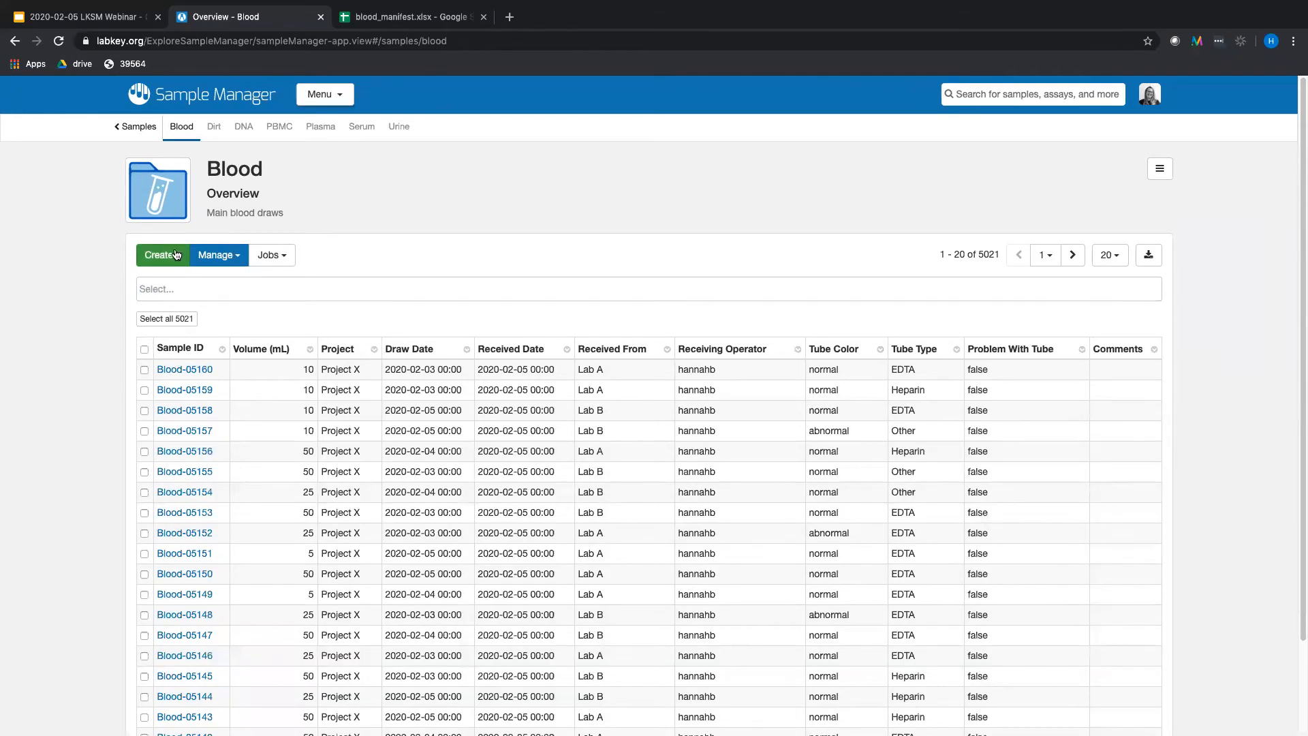
Step: Create new Blood samples by importing the file blood_manifest.xlsx from the Desktop
{"action": "left_click", "coordinate": [175, 256]}
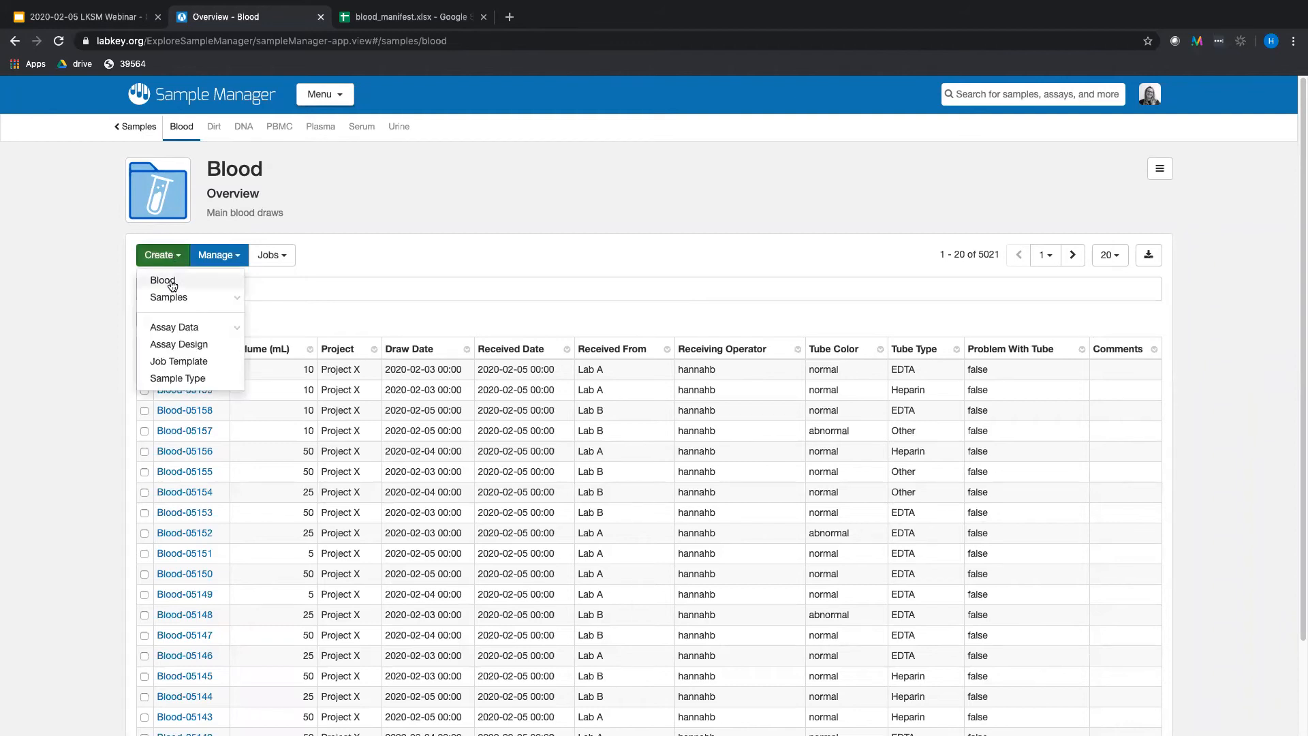
{"action": "left_click", "coordinate": [173, 281]}
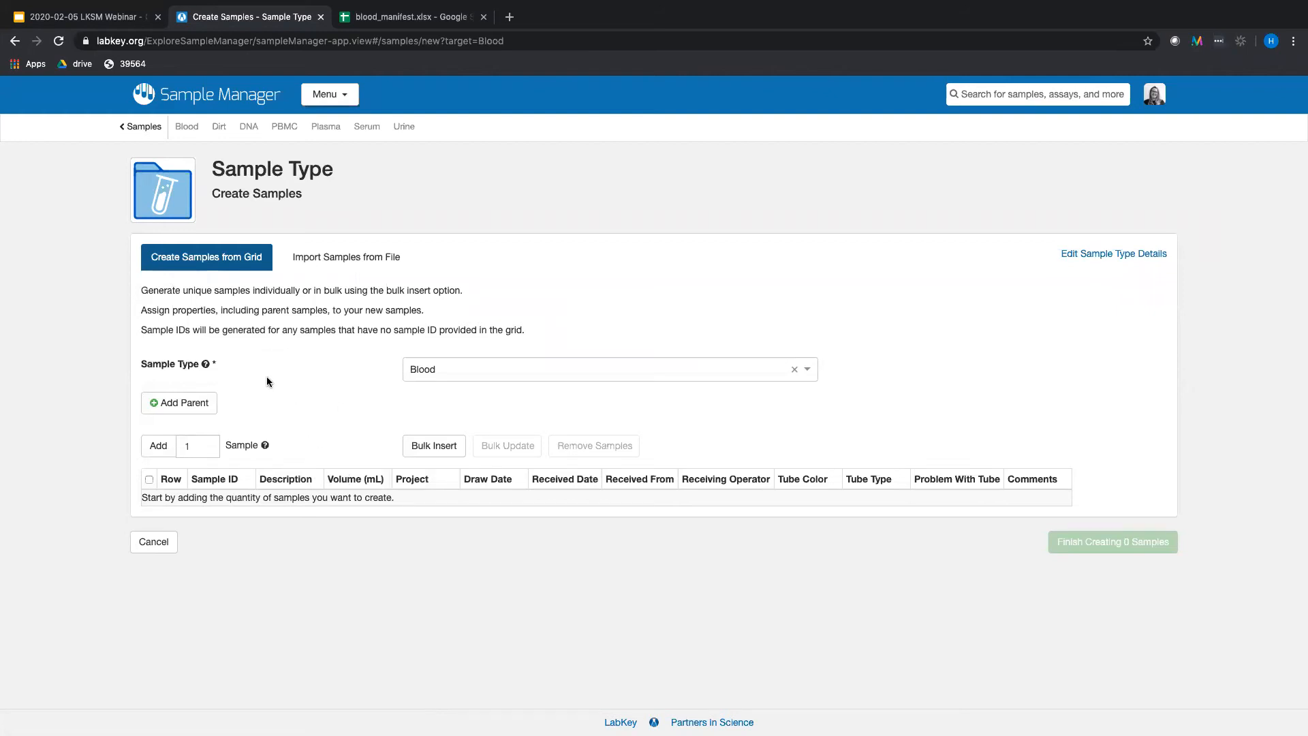
{"action": "left_click", "coordinate": [310, 265]}
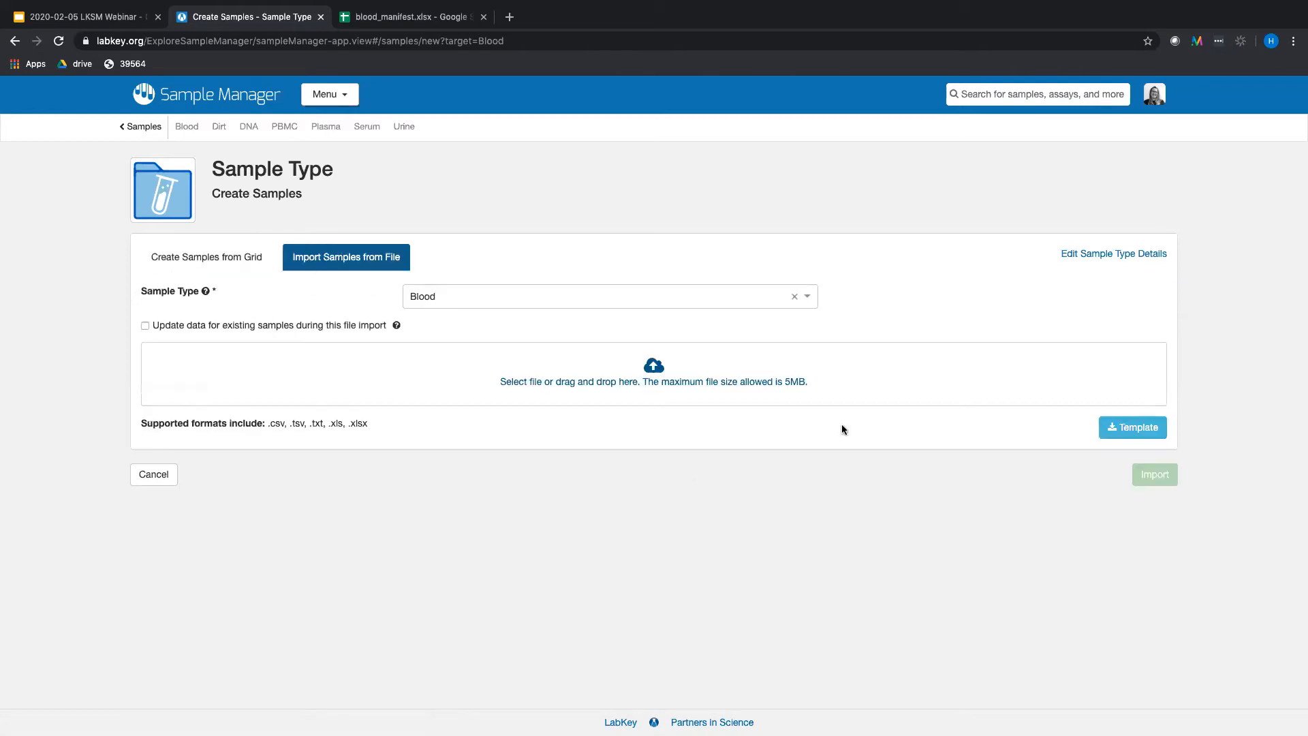
{"action": "left_click", "coordinate": [626, 385]}
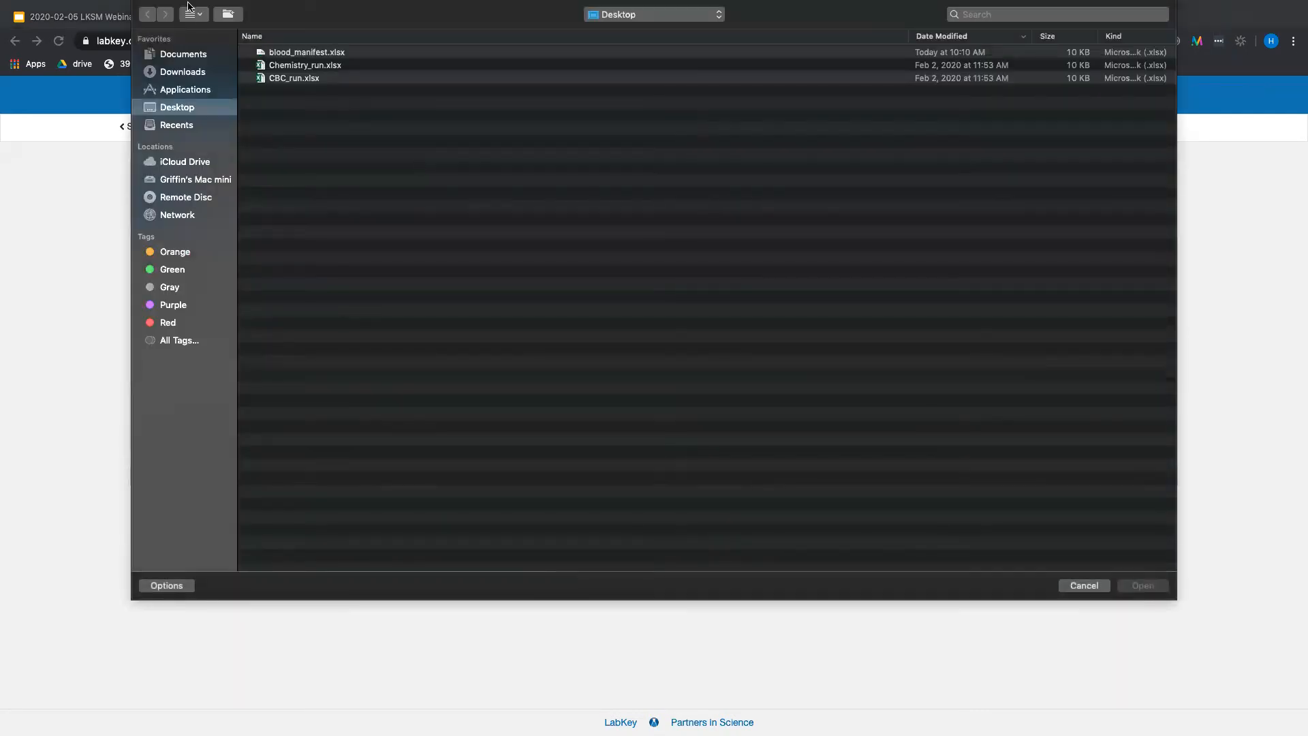
{"action": "left_click", "coordinate": [315, 57]}
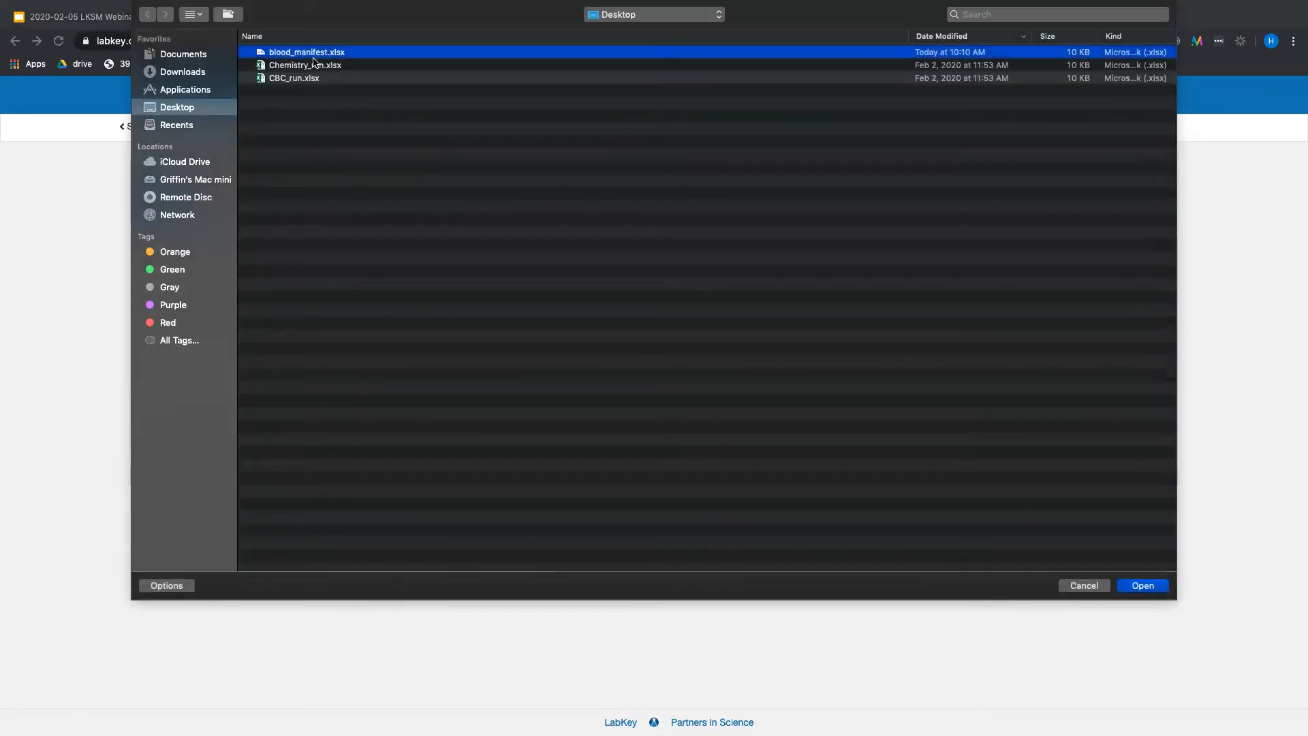
{"action": "left_click", "coordinate": [1160, 586]}
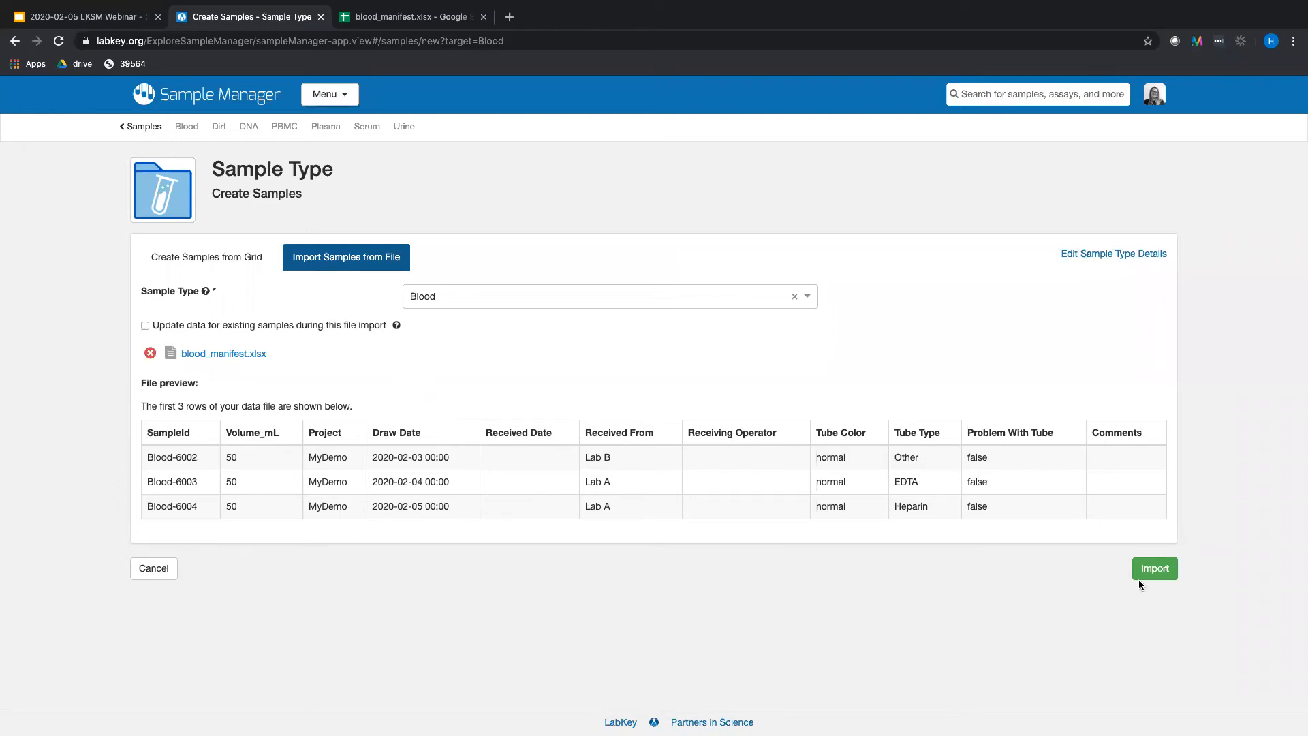
{"action": "left_click", "coordinate": [1156, 570]}
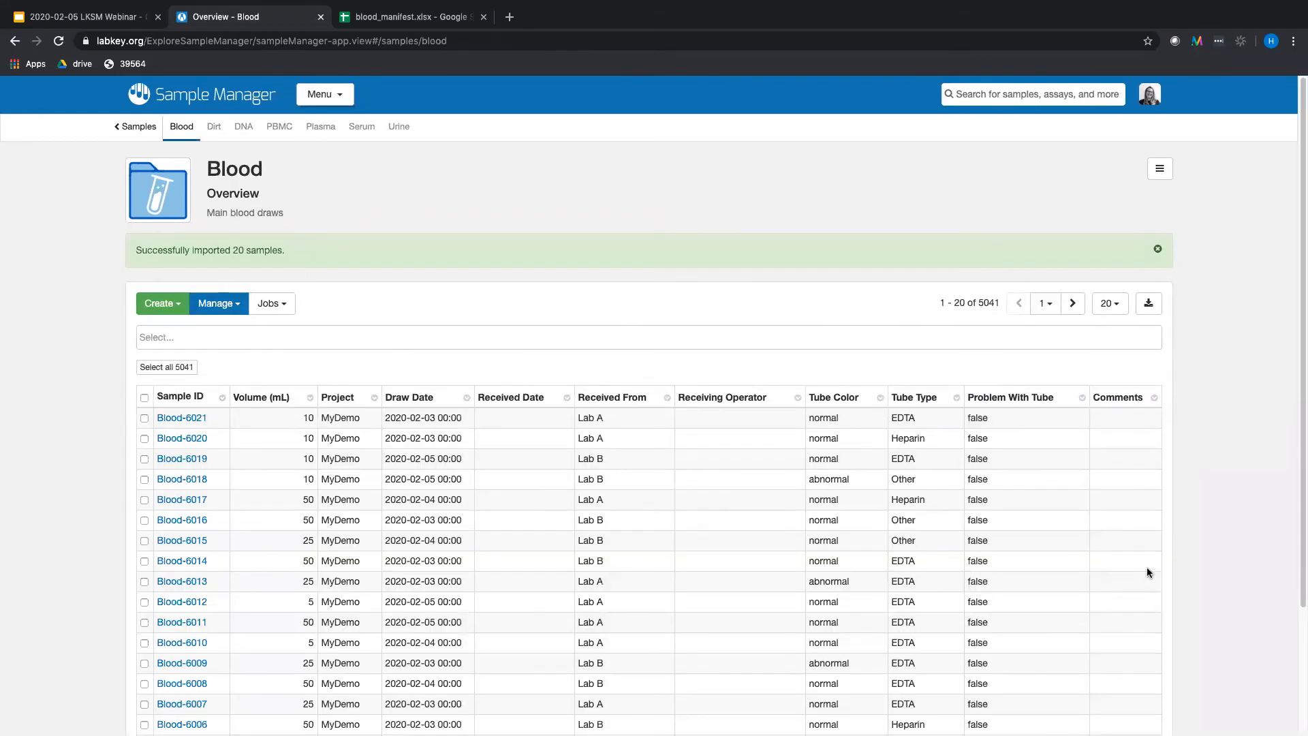
Step: Select all the newly imported MyDemo samples on the first page of the Blood grid and open them for bulk editing
{"action": "scroll", "coordinate": [475, 353], "scroll_direction": "down", "scroll_amount": 1}
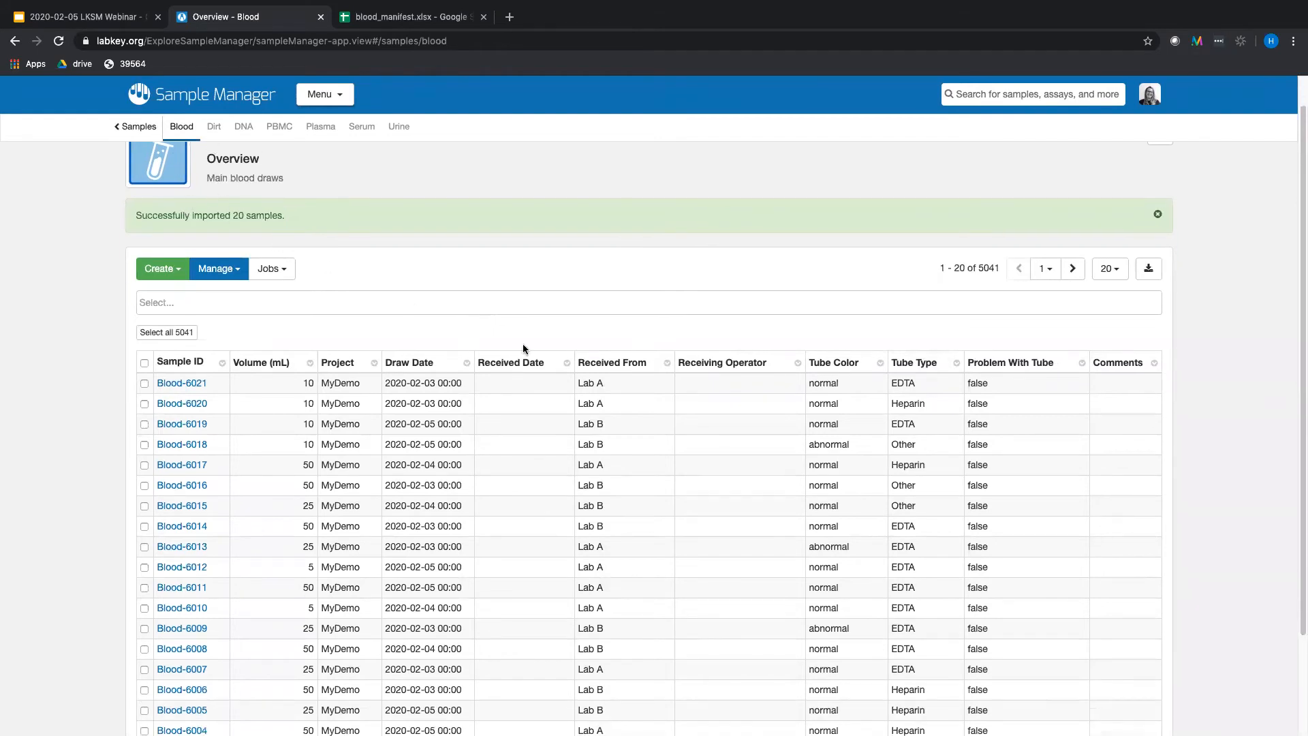
{"action": "scroll", "coordinate": [522, 347], "scroll_direction": "down", "scroll_amount": 1}
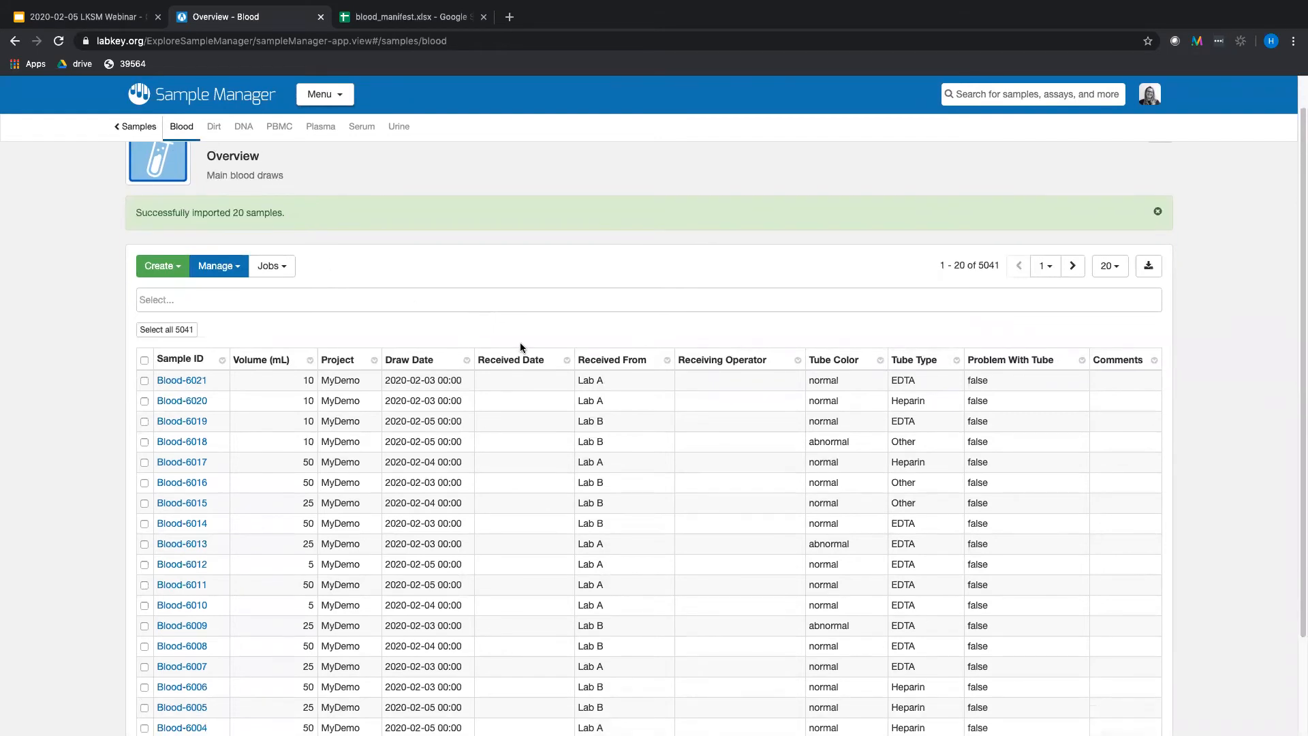
{"action": "scroll", "coordinate": [520, 344], "scroll_direction": "down", "scroll_amount": 2}
{"action": "scroll", "coordinate": [521, 344], "scroll_direction": "down", "scroll_amount": 1}
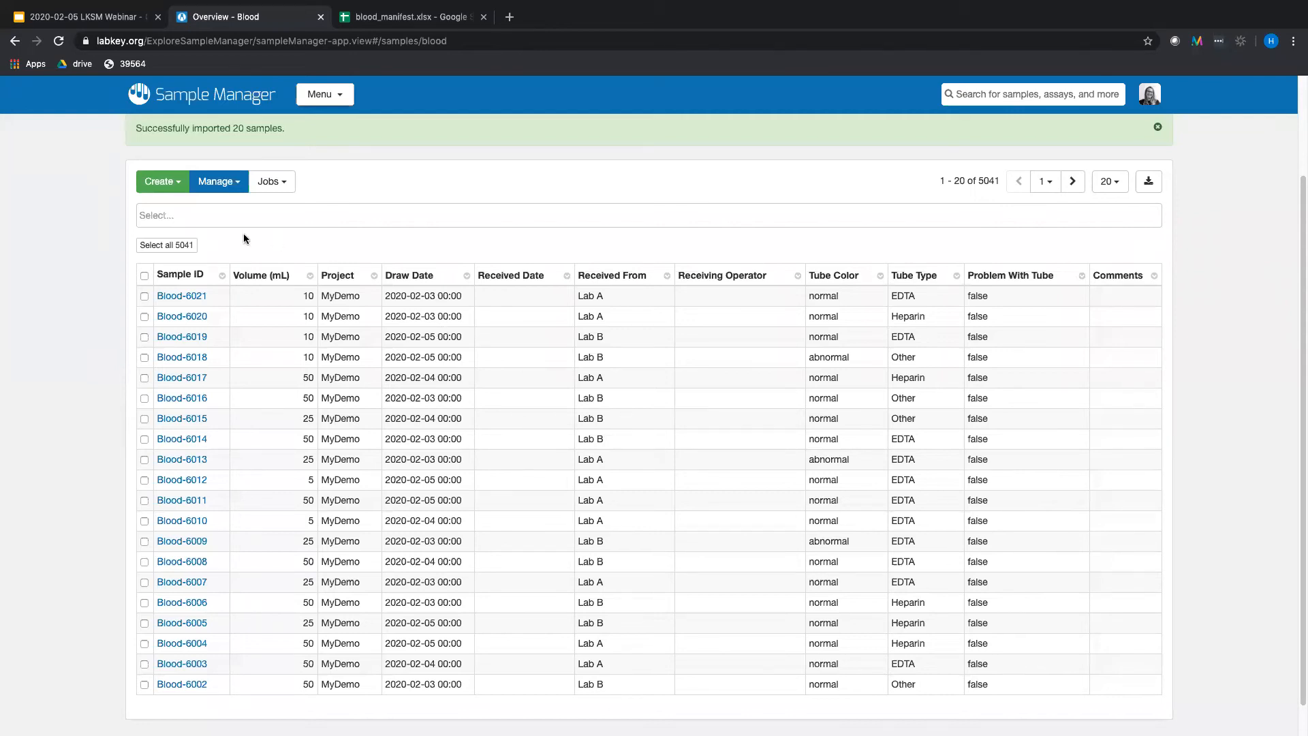
{"action": "left_click", "coordinate": [144, 276]}
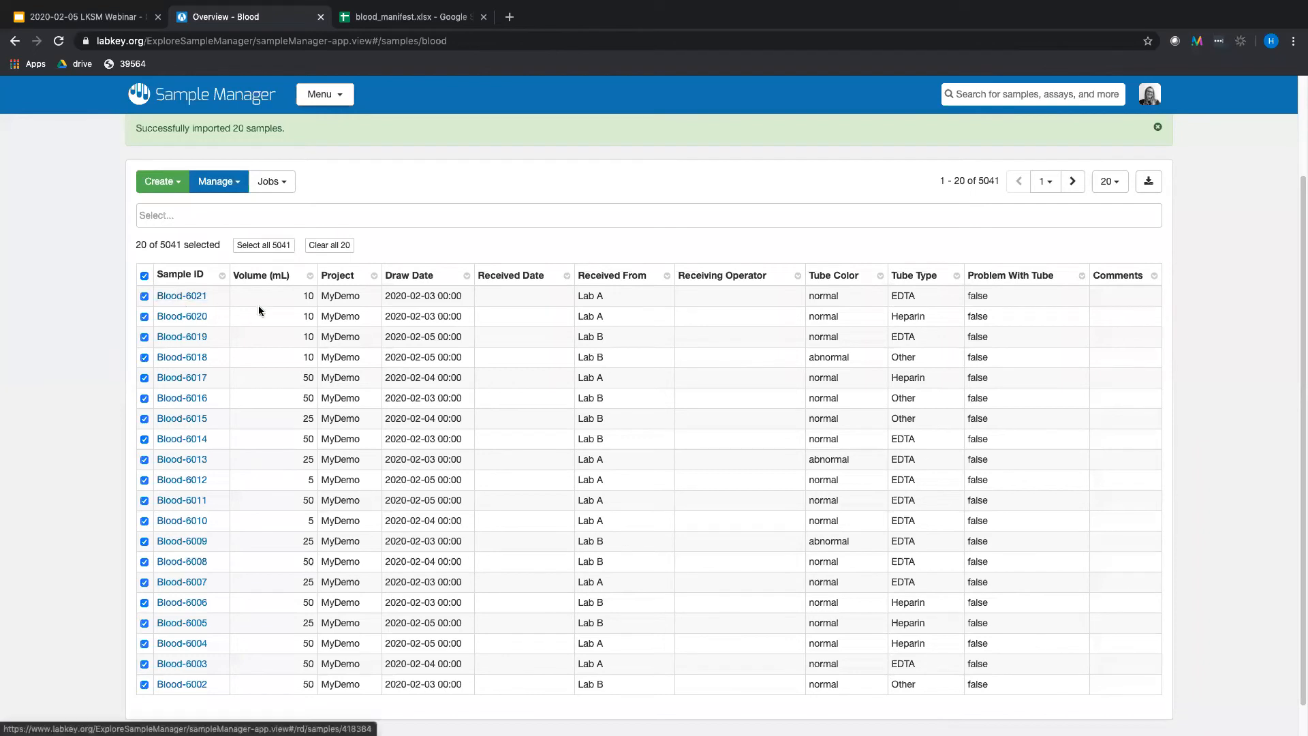
{"action": "left_click", "coordinate": [210, 180]}
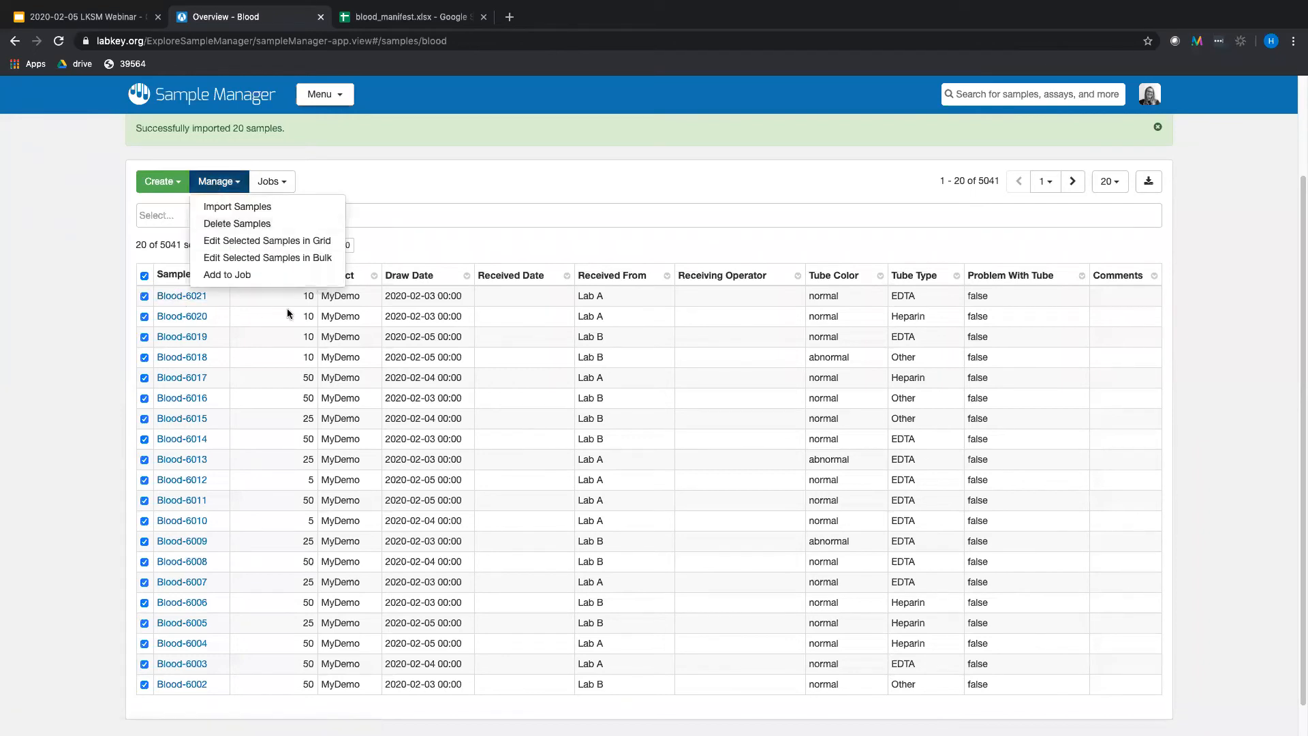
{"action": "left_click", "coordinate": [276, 259]}
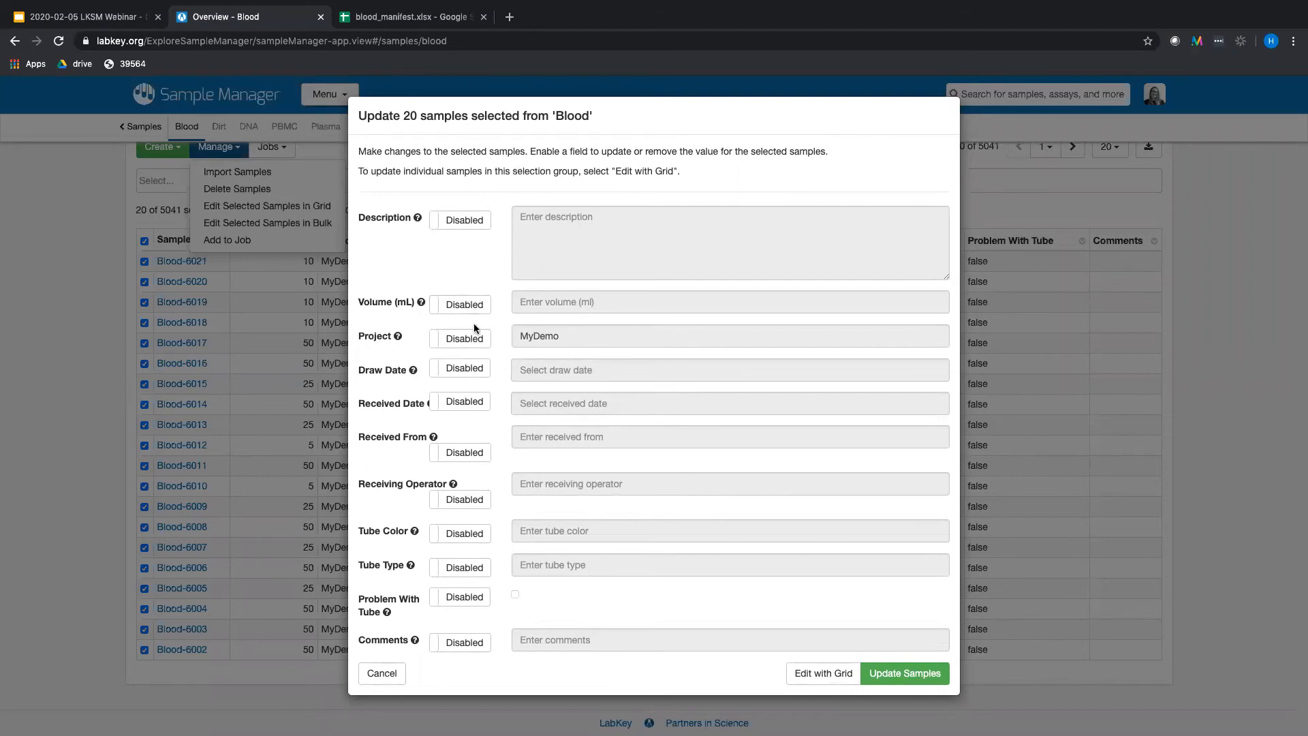
{"action": "mouse_move", "coordinate": [434, 436]}
{"action": "left_click", "coordinate": [440, 407]}
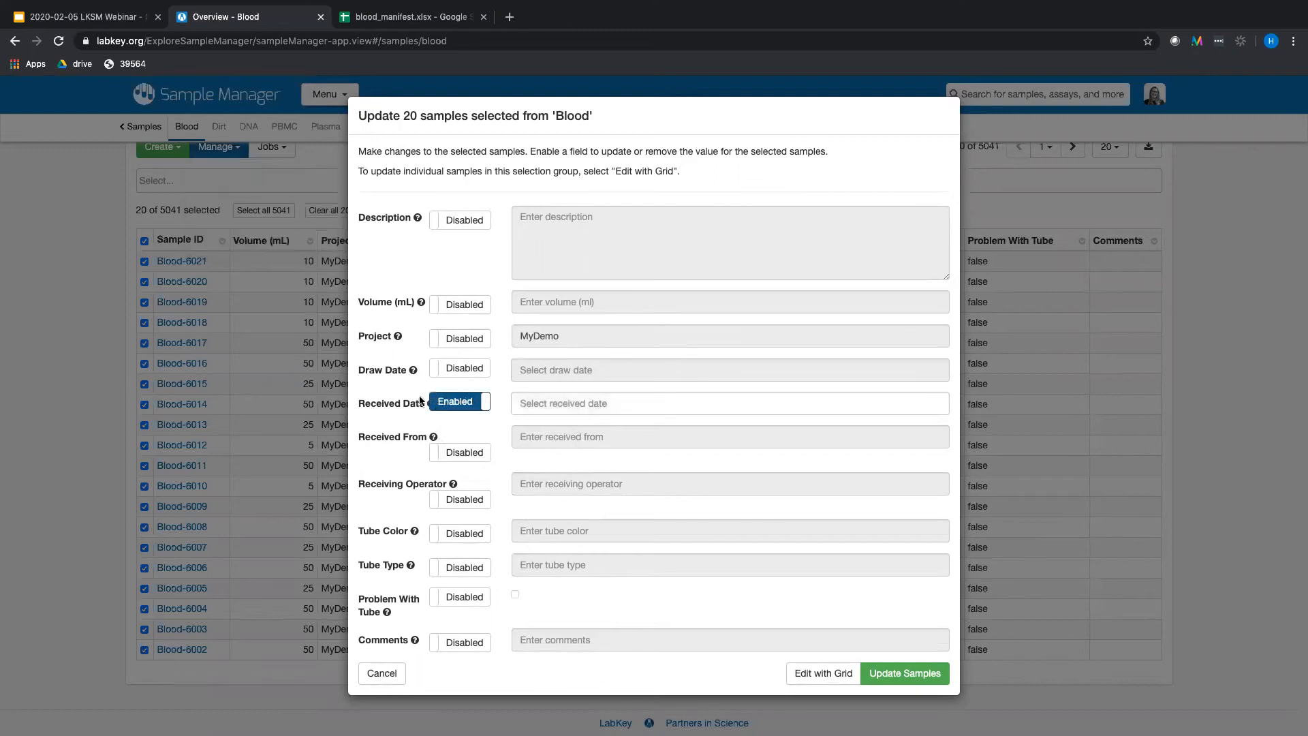
{"action": "left_click", "coordinate": [531, 404]}
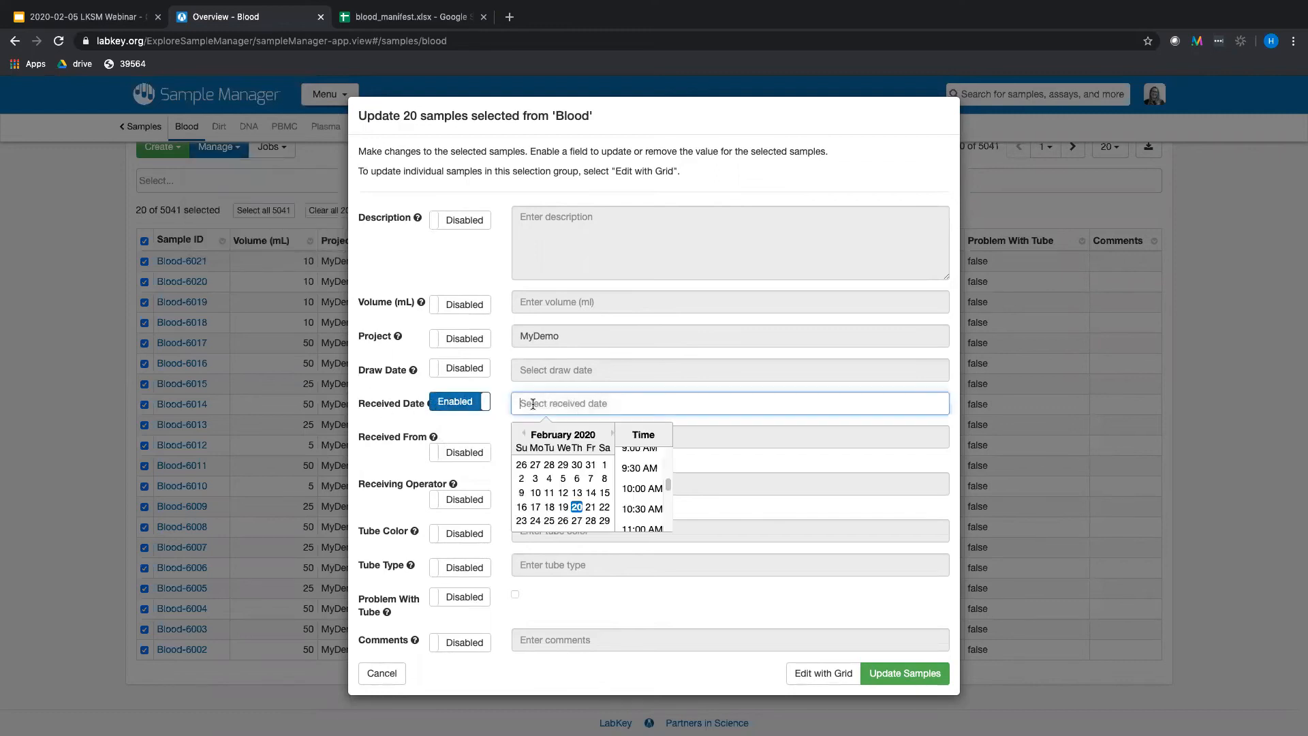
{"action": "left_click", "coordinate": [577, 507]}
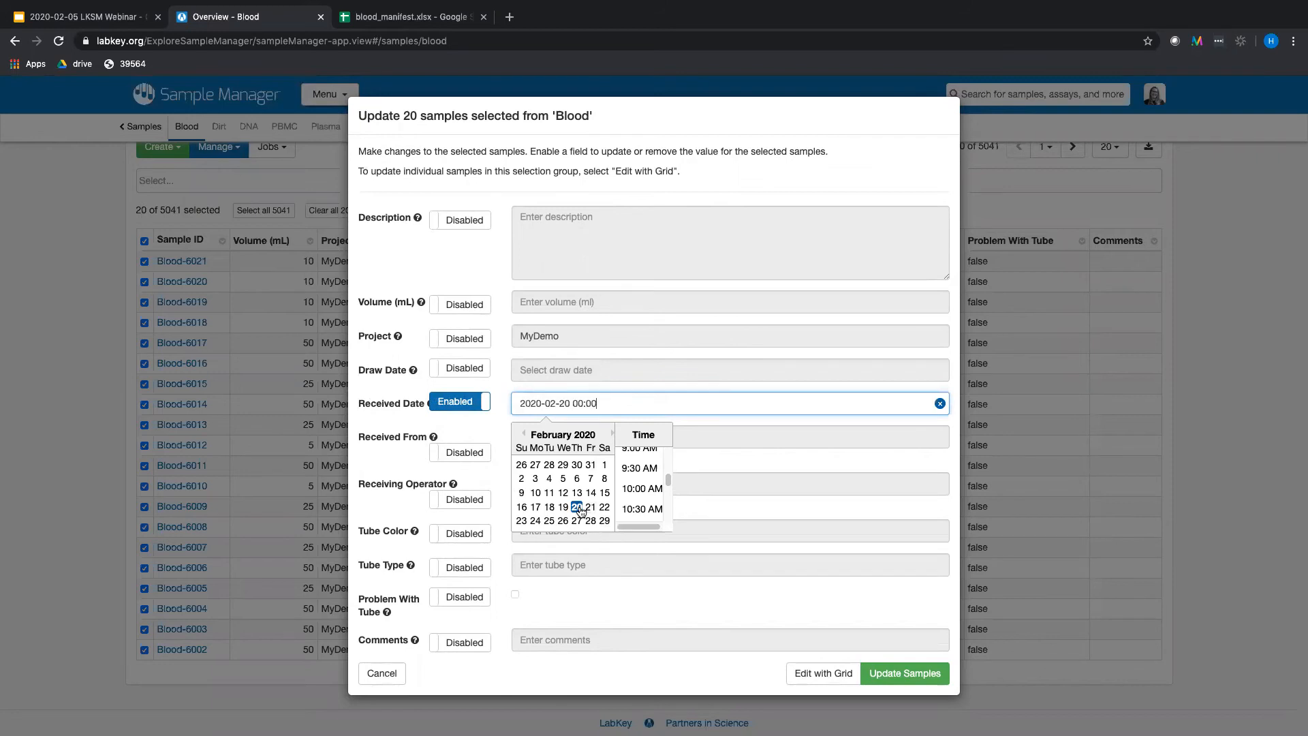
{"action": "left_click", "coordinate": [437, 501]}
{"action": "left_click", "coordinate": [576, 485]}
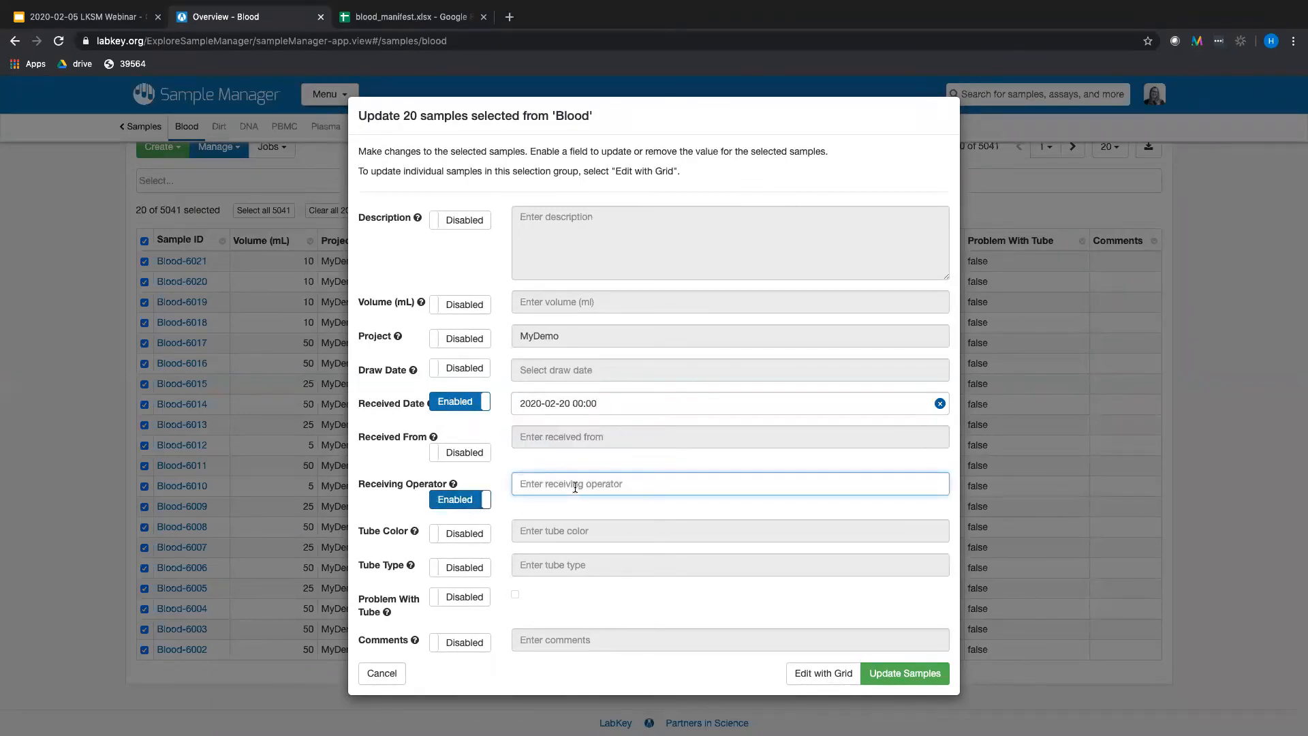
{"action": "type", "text": "hannahb"}
{"action": "left_click", "coordinate": [890, 682]}
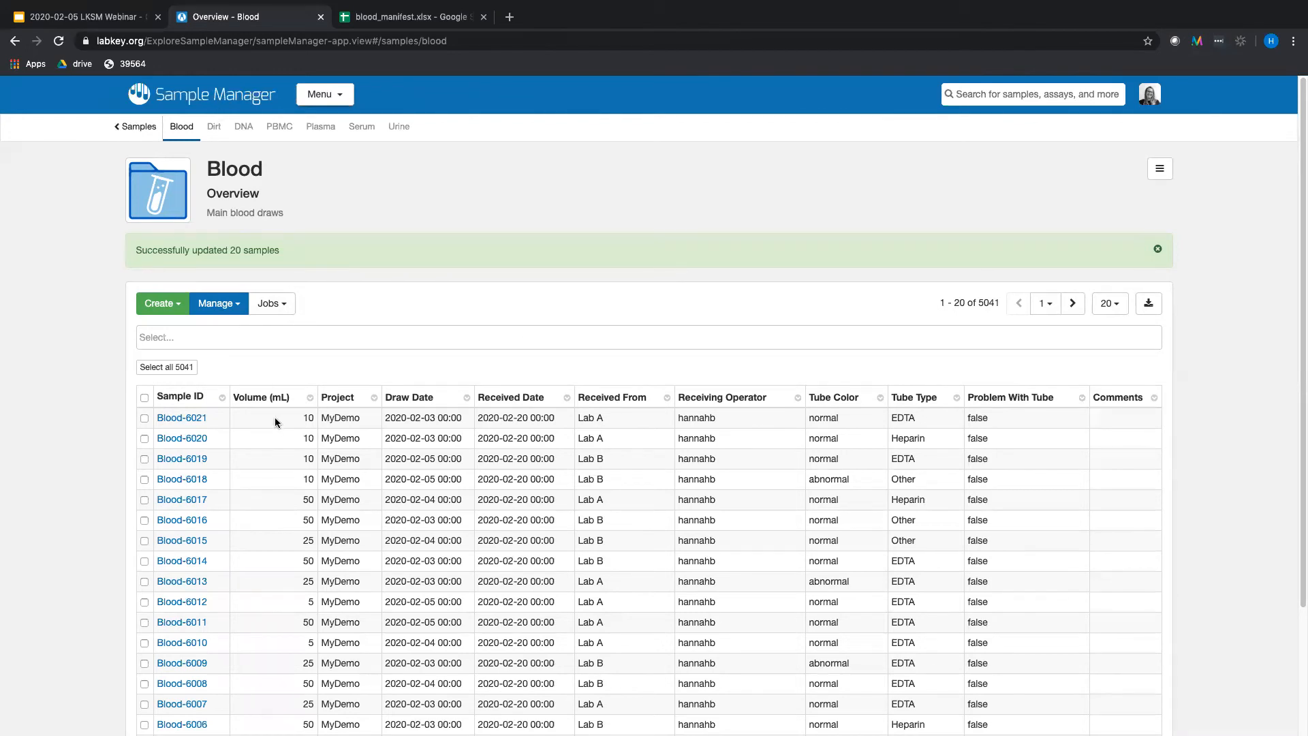
Step: Select all 20 samples on the first page of the Blood grid and start a job with them
{"action": "left_click", "coordinate": [145, 418]}
{"action": "left_click", "coordinate": [148, 439]}
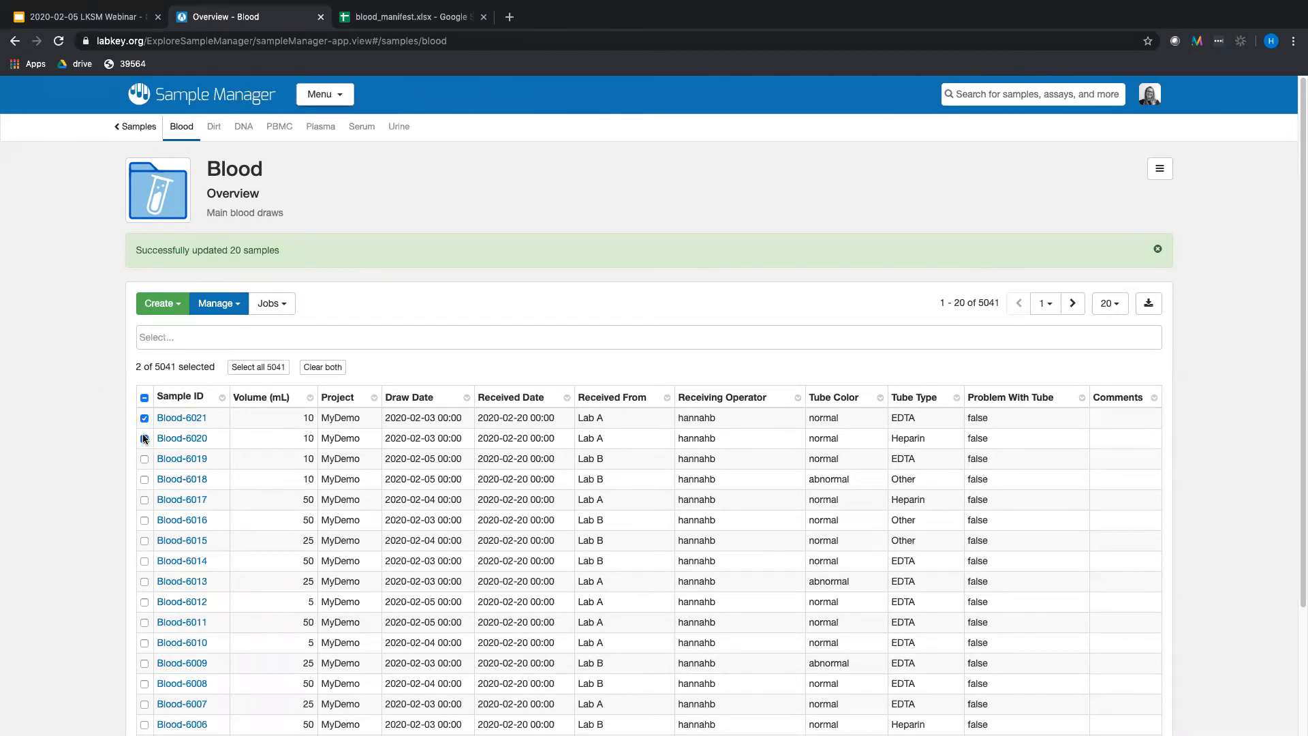
{"action": "left_click", "coordinate": [144, 398]}
{"action": "left_click", "coordinate": [145, 399]}
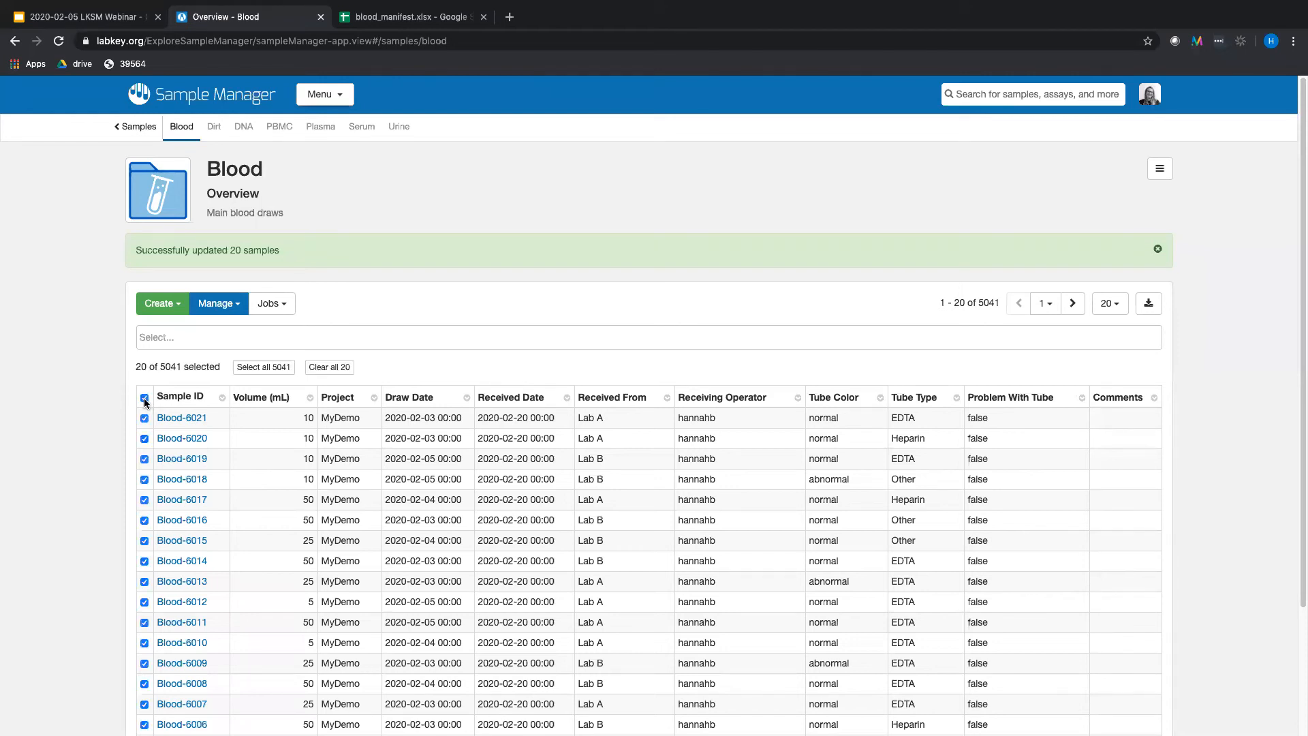
{"action": "left_click", "coordinate": [271, 303]}
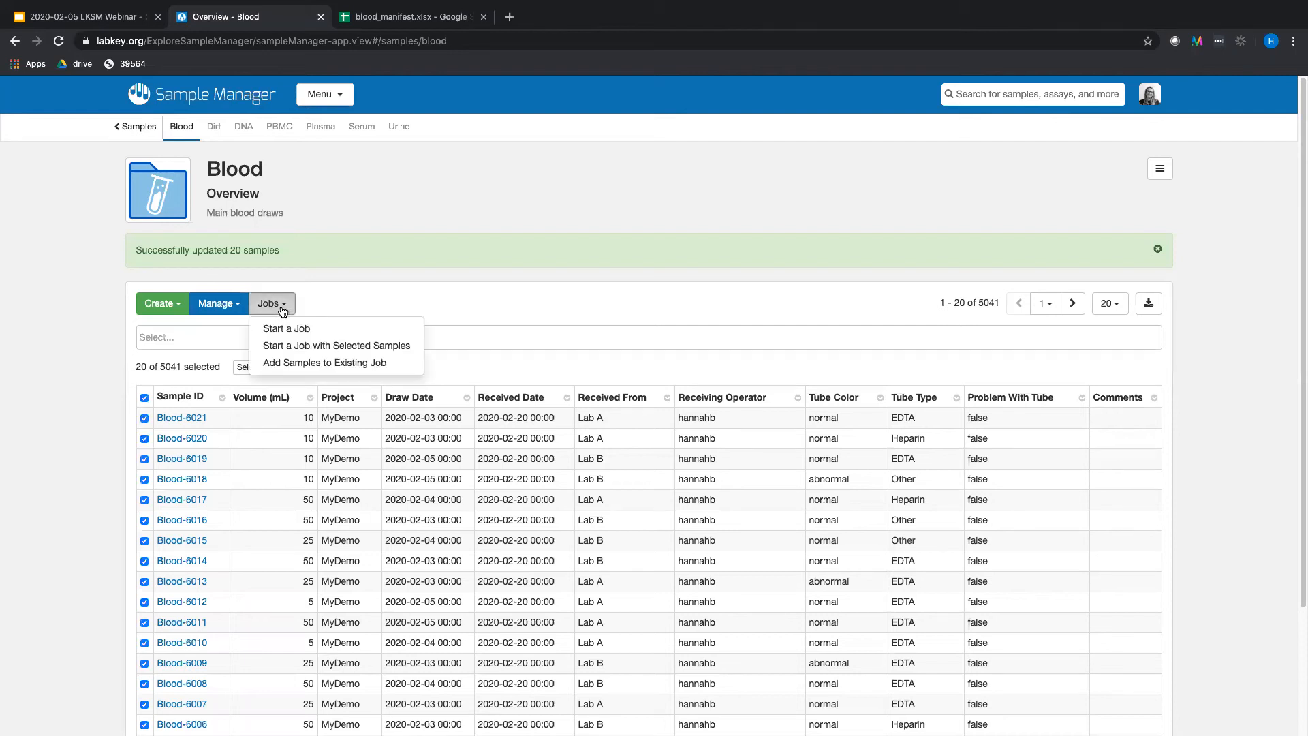
{"action": "left_click", "coordinate": [326, 346]}
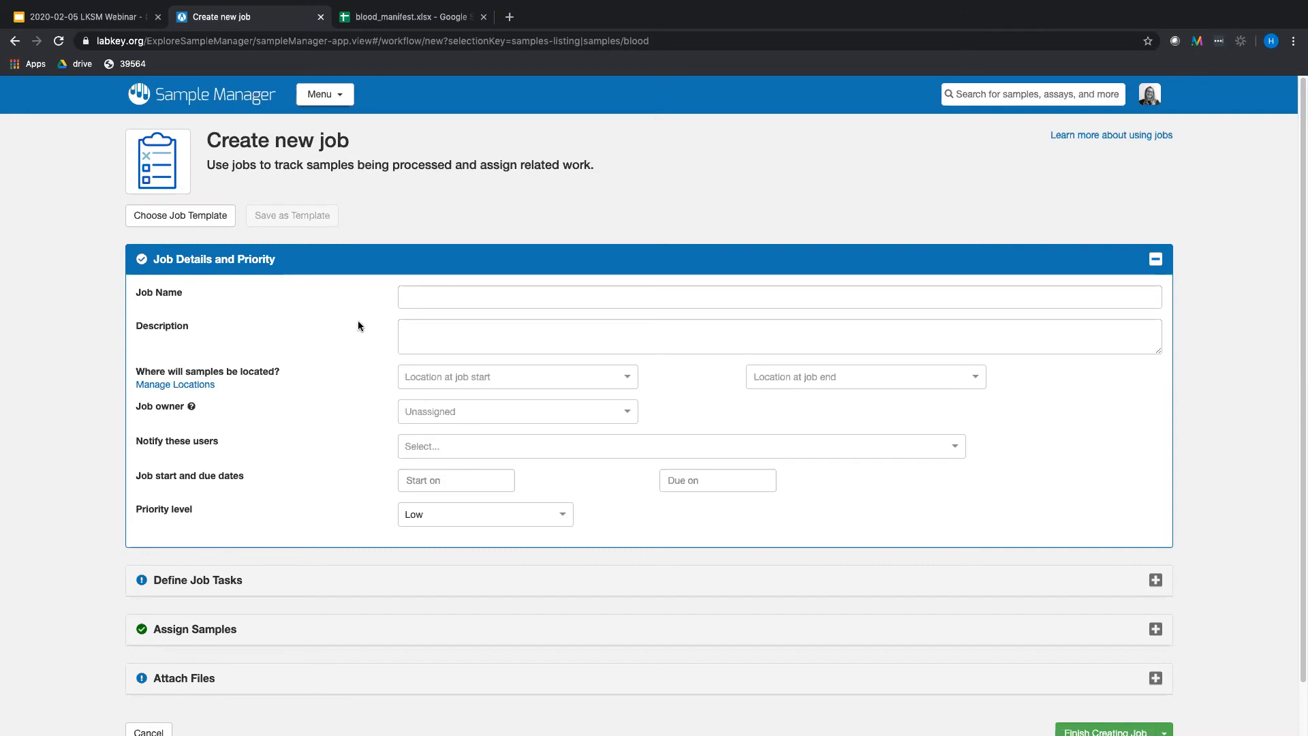
Step: Apply the job template 'Perform blood analyses' to the new job
{"action": "left_click", "coordinate": [182, 227]}
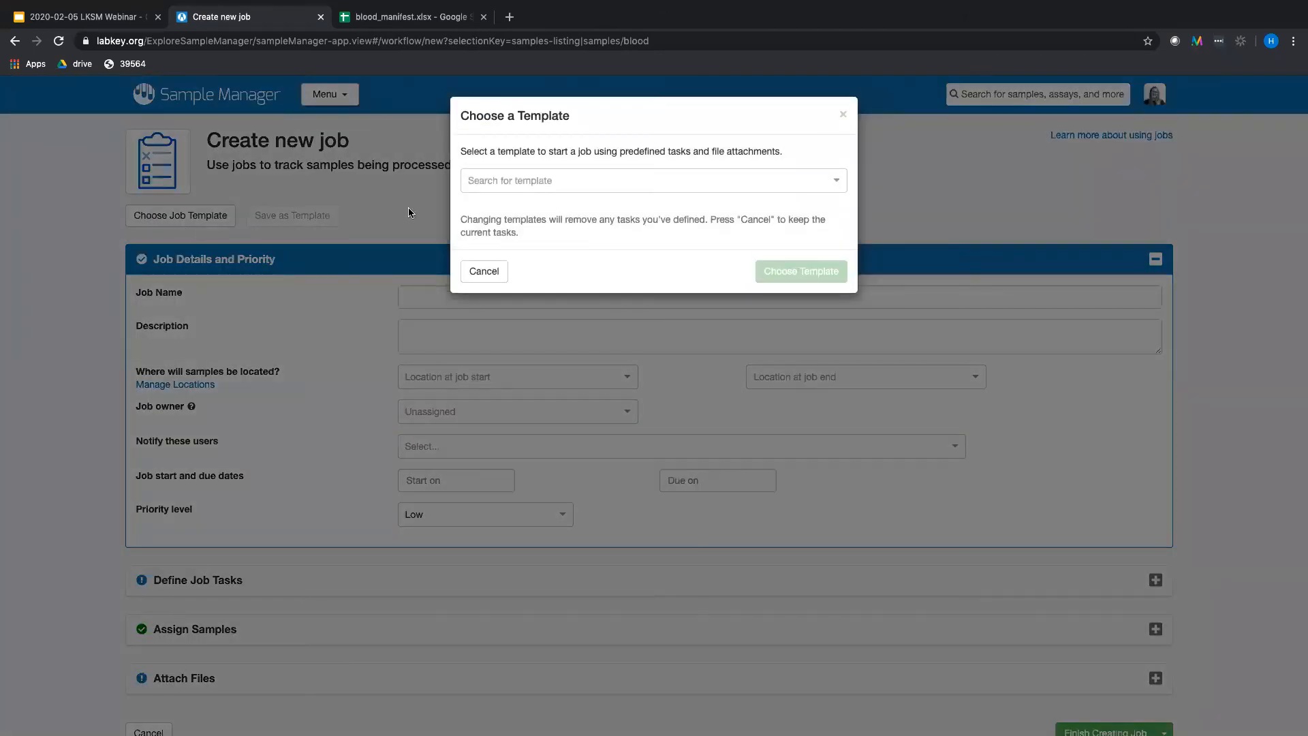
{"action": "left_click", "coordinate": [620, 182]}
{"action": "scroll", "coordinate": [627, 198], "scroll_direction": "down", "scroll_amount": 5}
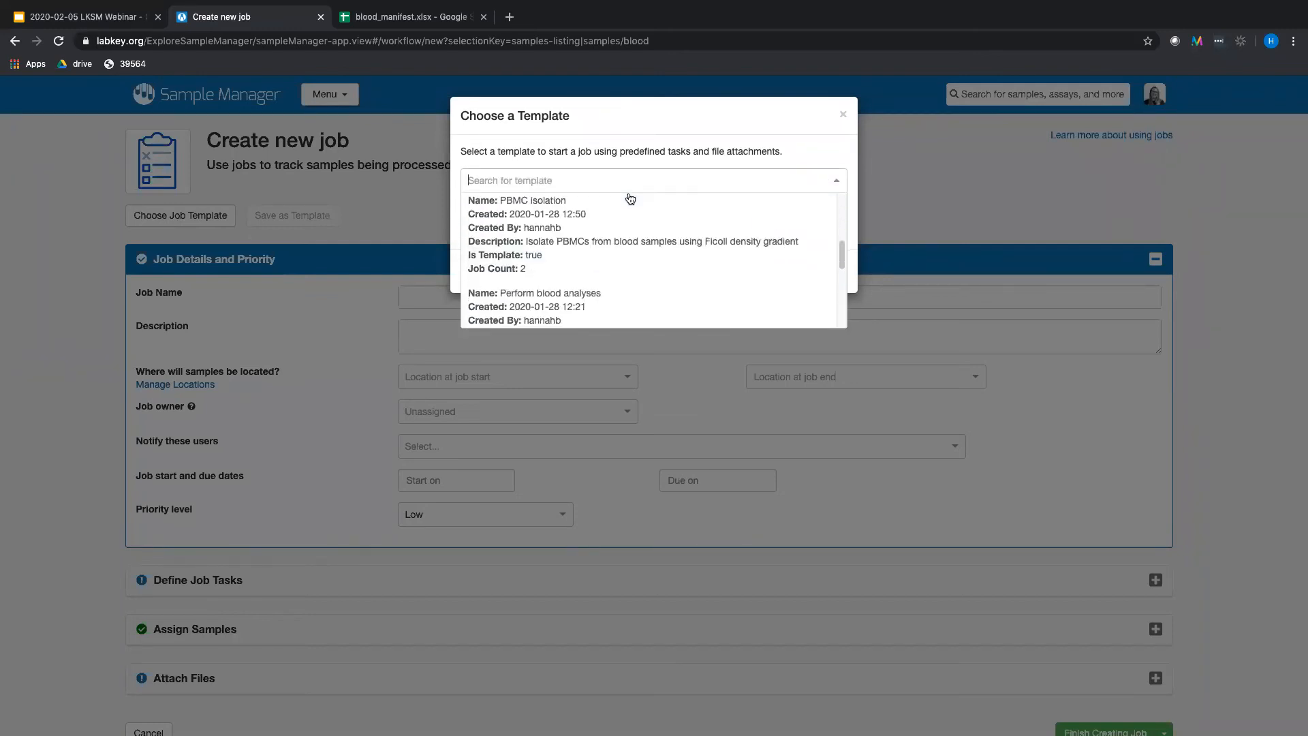
{"action": "scroll", "coordinate": [628, 277], "scroll_direction": "down", "scroll_amount": 1}
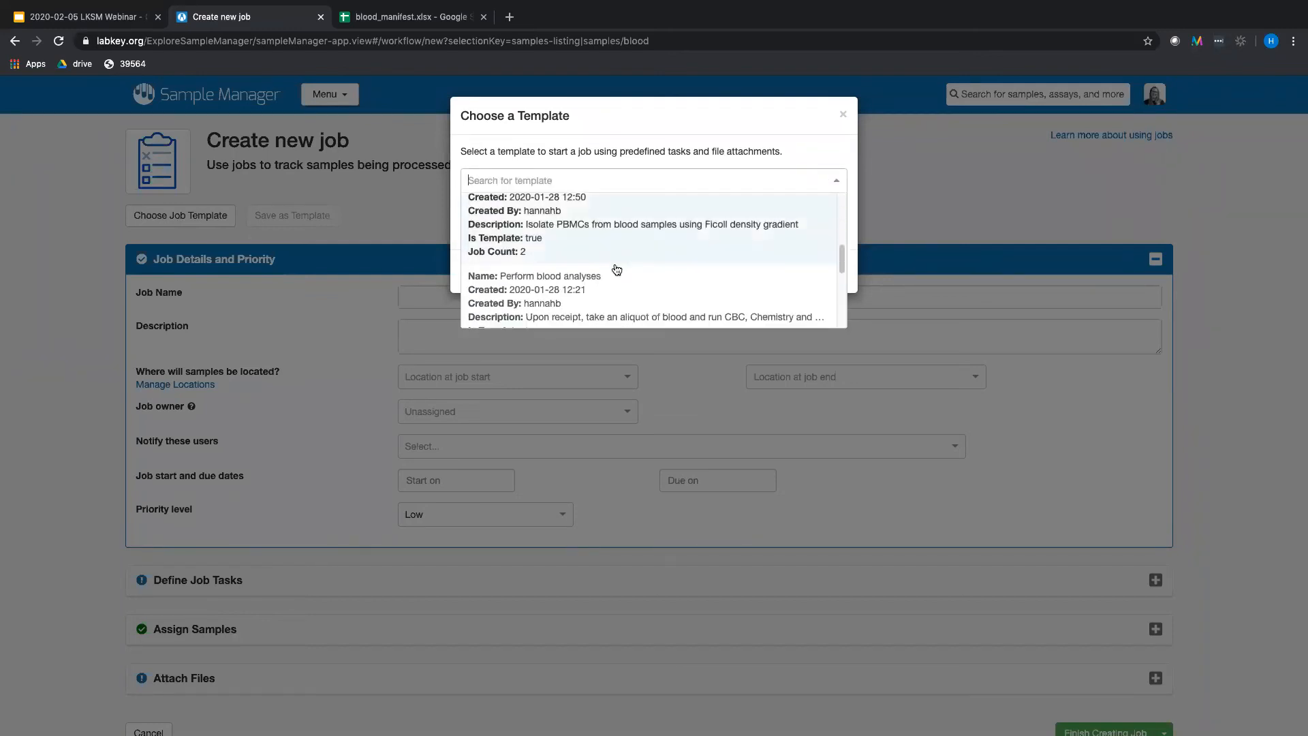
{"action": "left_click", "coordinate": [530, 294]}
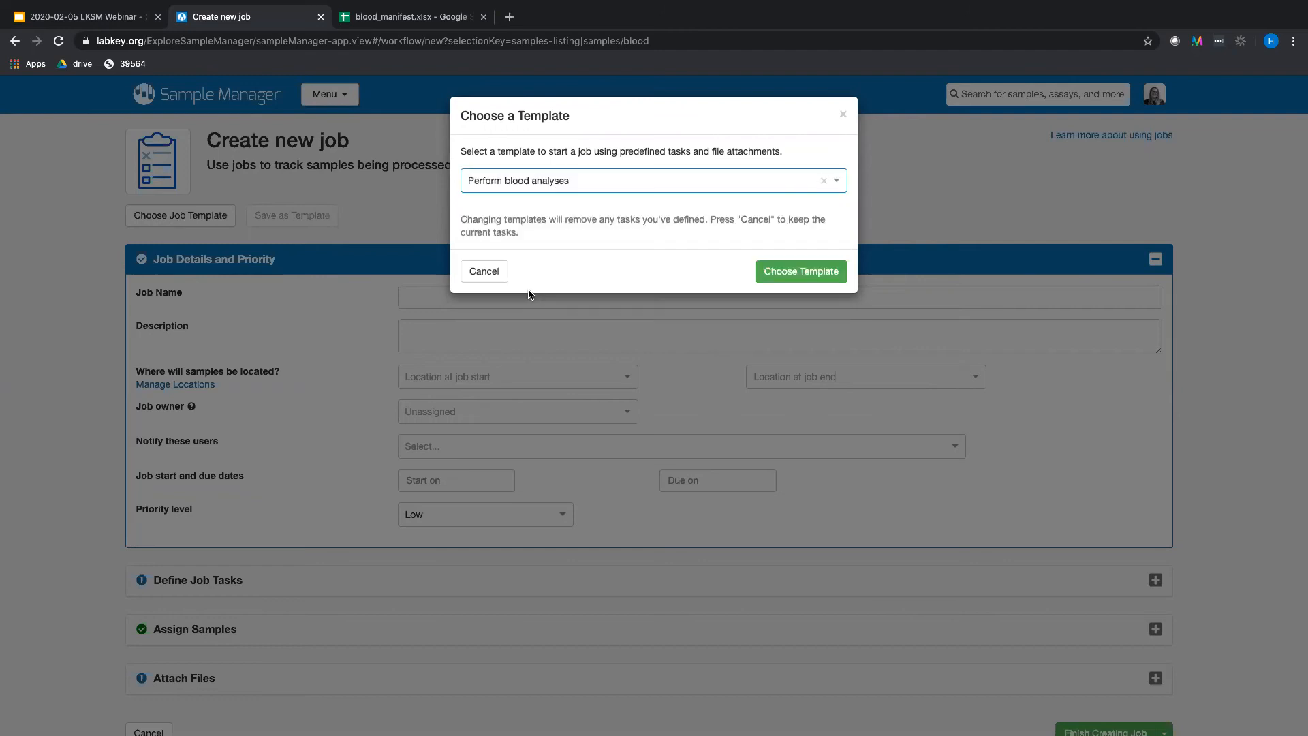
{"action": "left_click", "coordinate": [800, 267]}
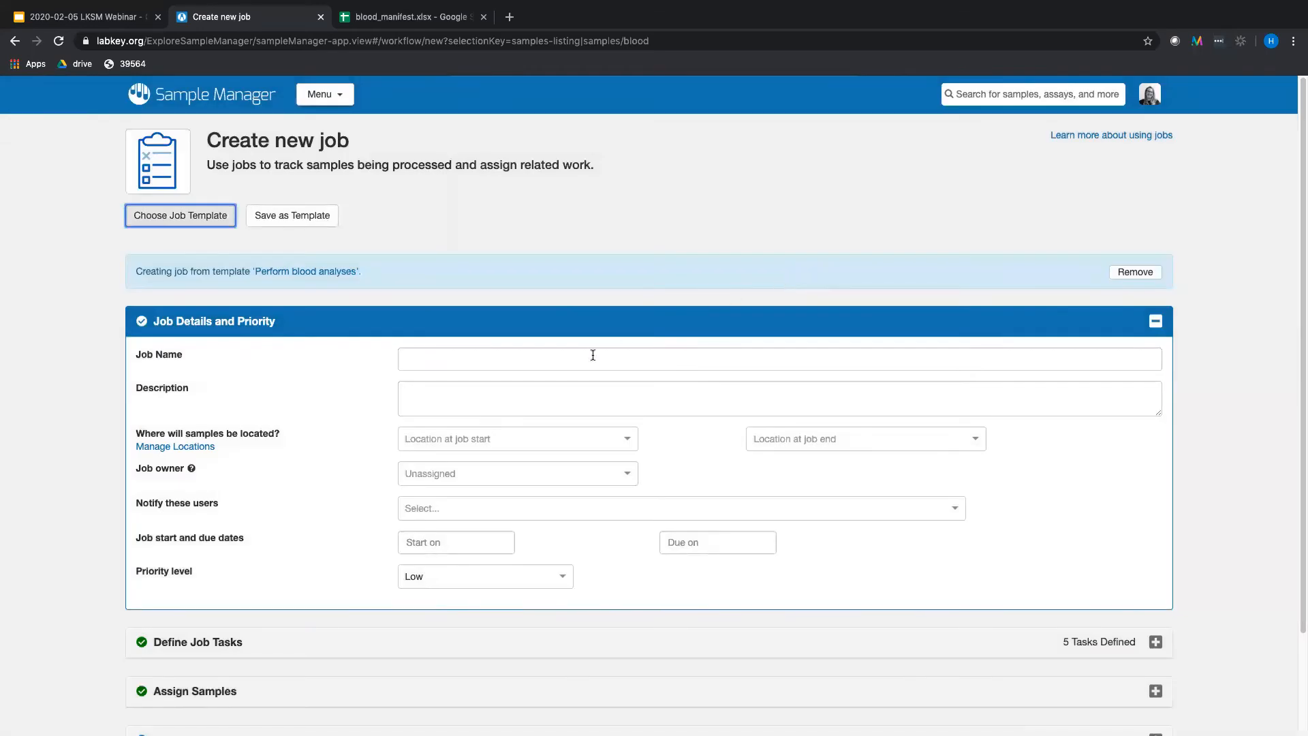
Step: Name the job MyWebinarDemo and enter the description "not real"
{"action": "left_click", "coordinate": [592, 363]}
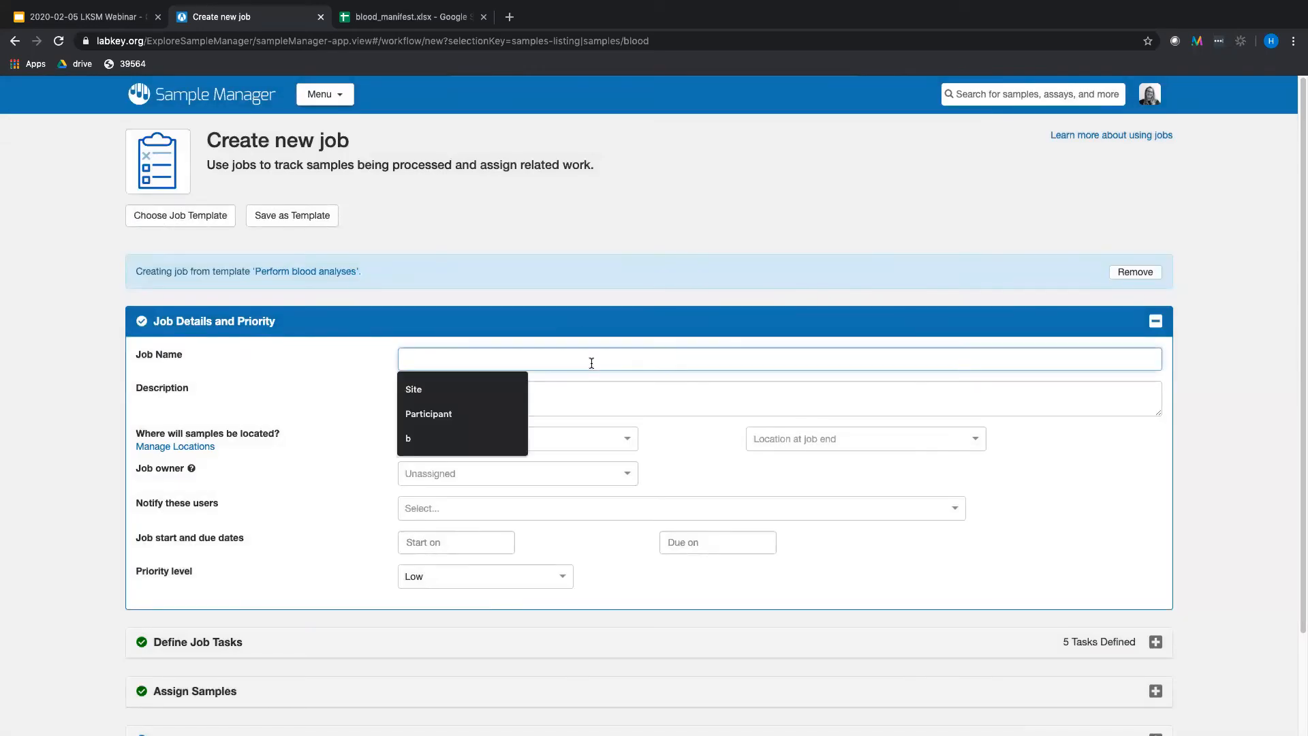
{"action": "type", "text": "MyWebinarDemo"}
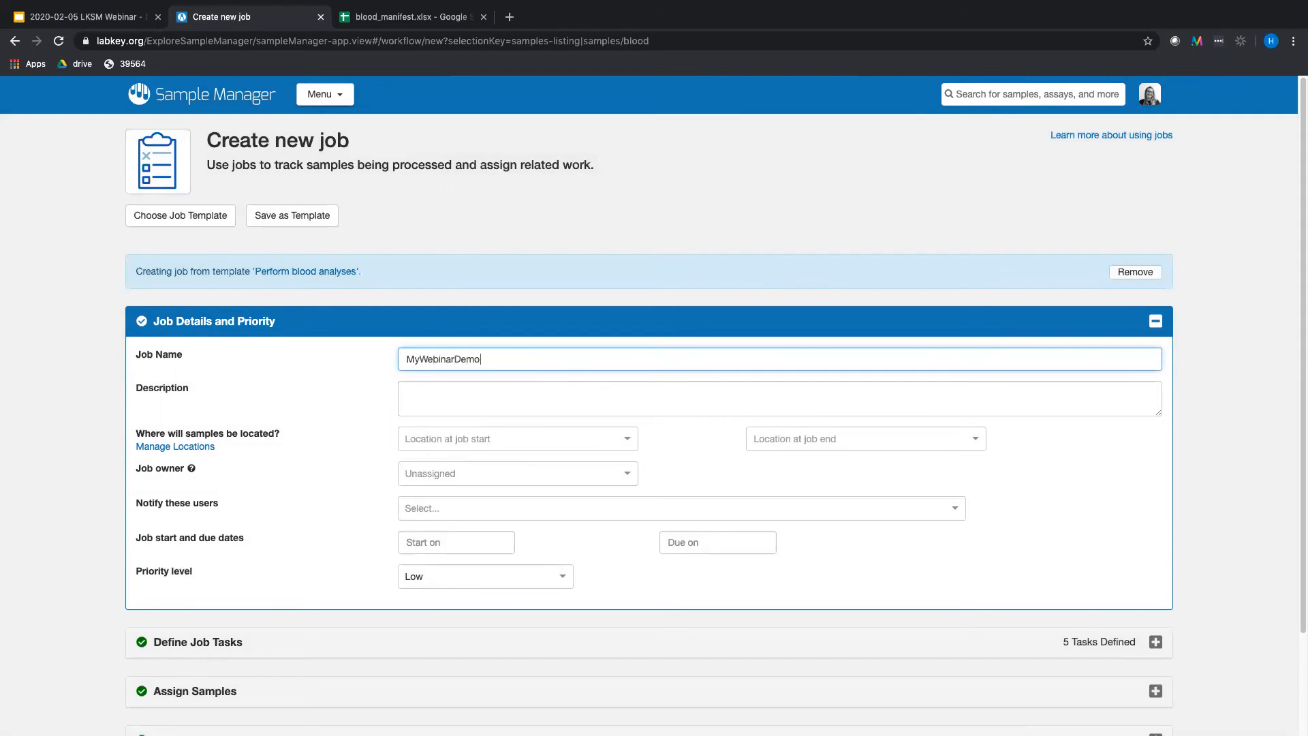
{"action": "left_click", "coordinate": [565, 394]}
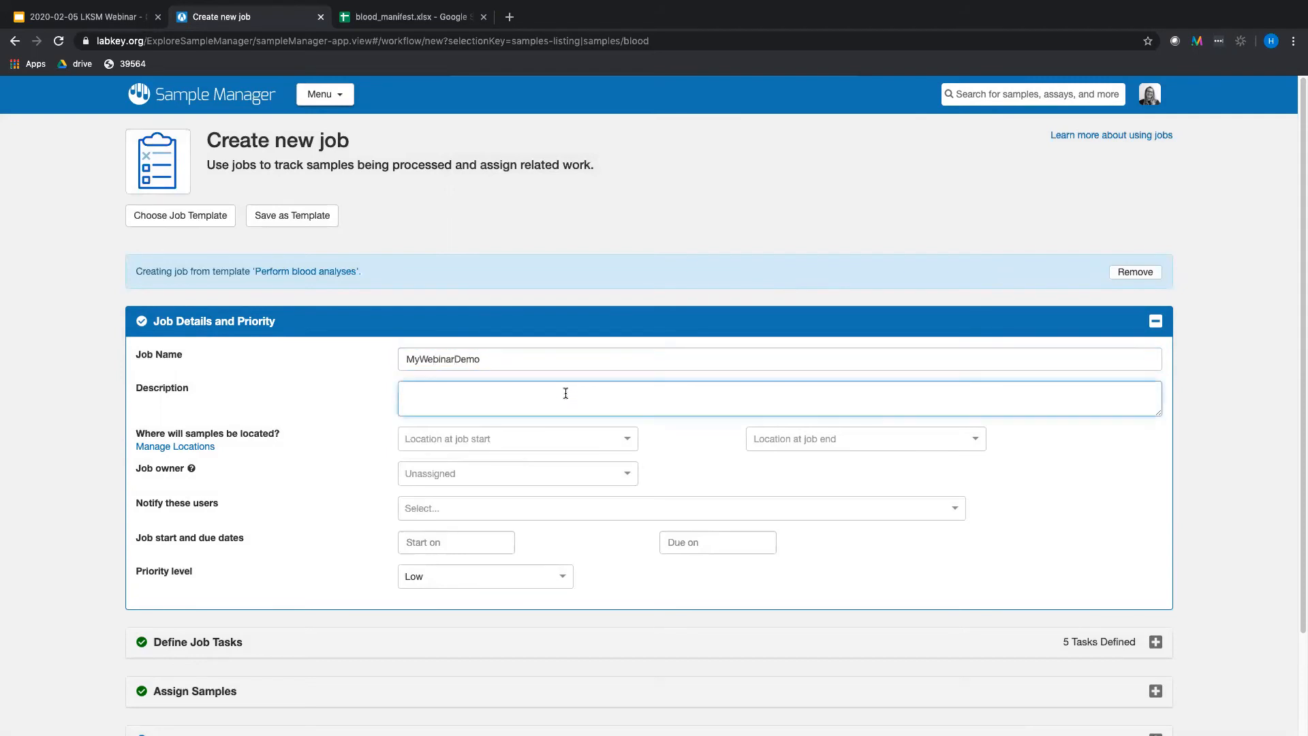
{"action": "type", "text": "not real"}
Step: Set the samples' location to Bench2 at job start and -80C-001 at job end
{"action": "scroll", "coordinate": [253, 404], "scroll_direction": "down", "scroll_amount": 1}
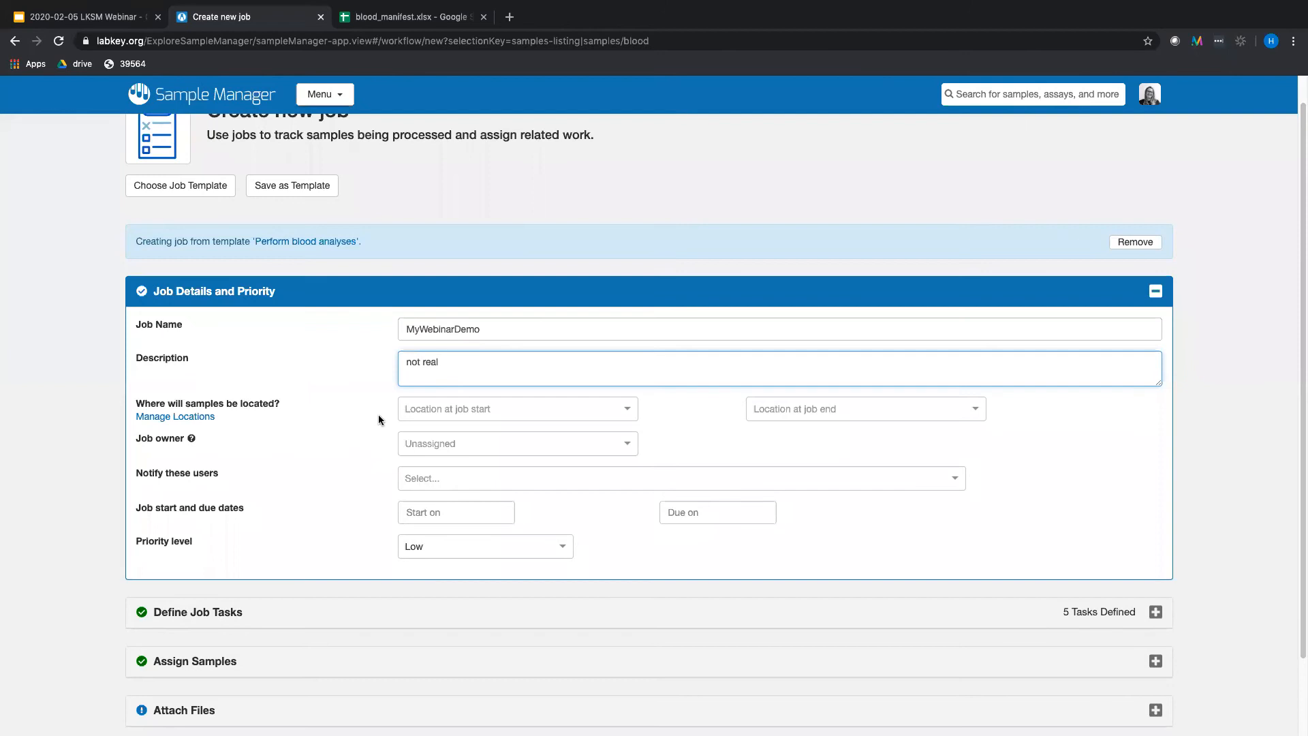
{"action": "left_click", "coordinate": [453, 407]}
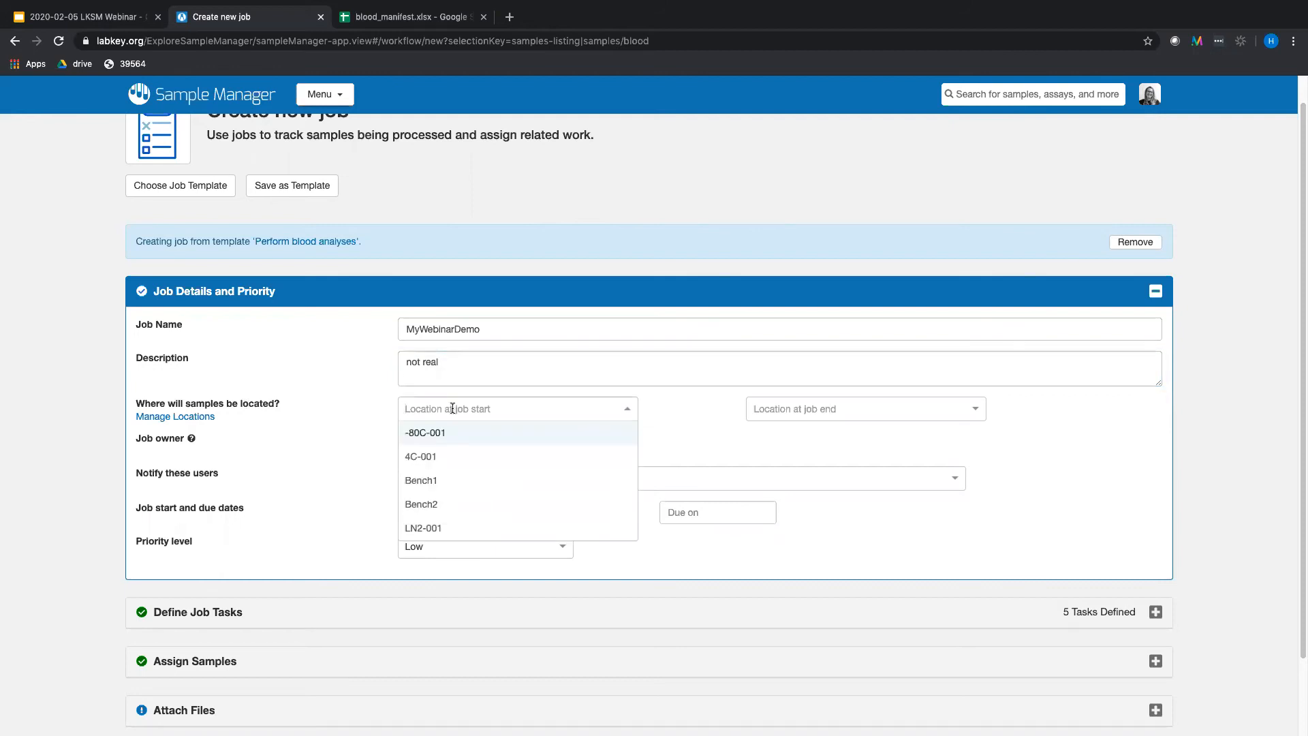
{"action": "left_click", "coordinate": [467, 503]}
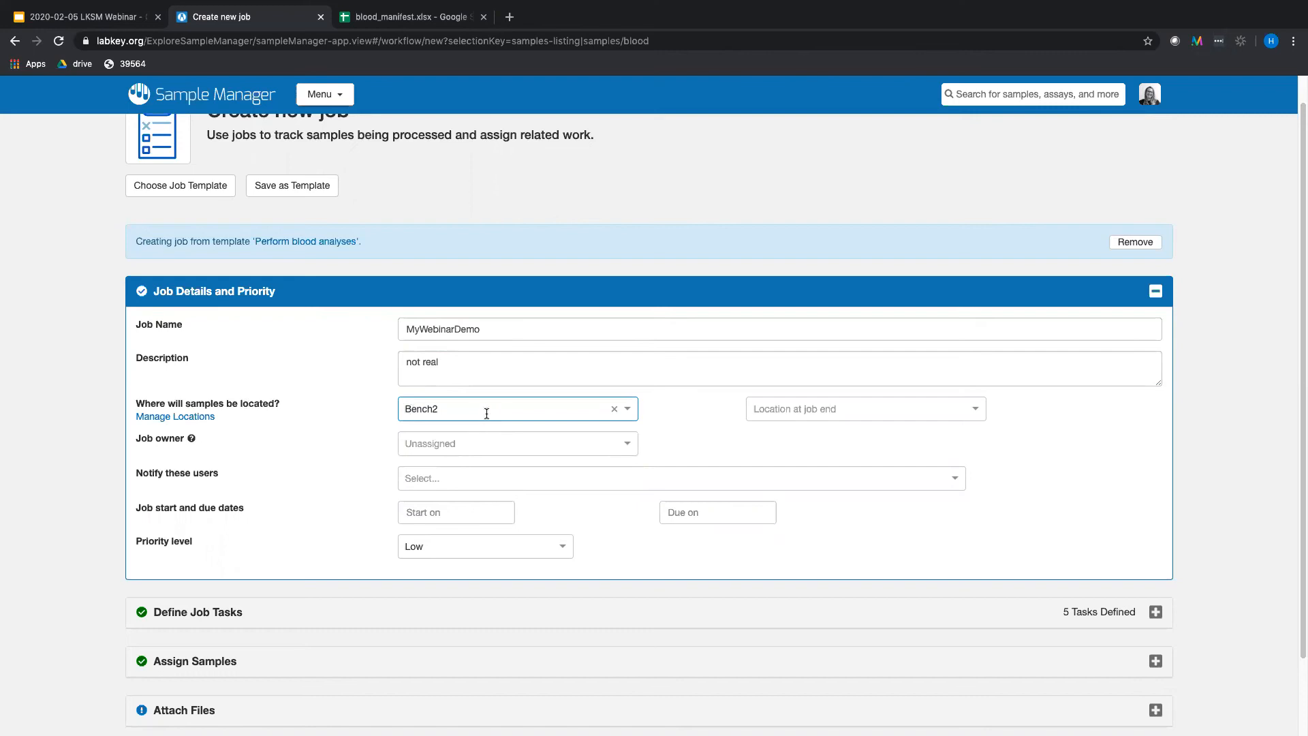
{"action": "left_click", "coordinate": [814, 417]}
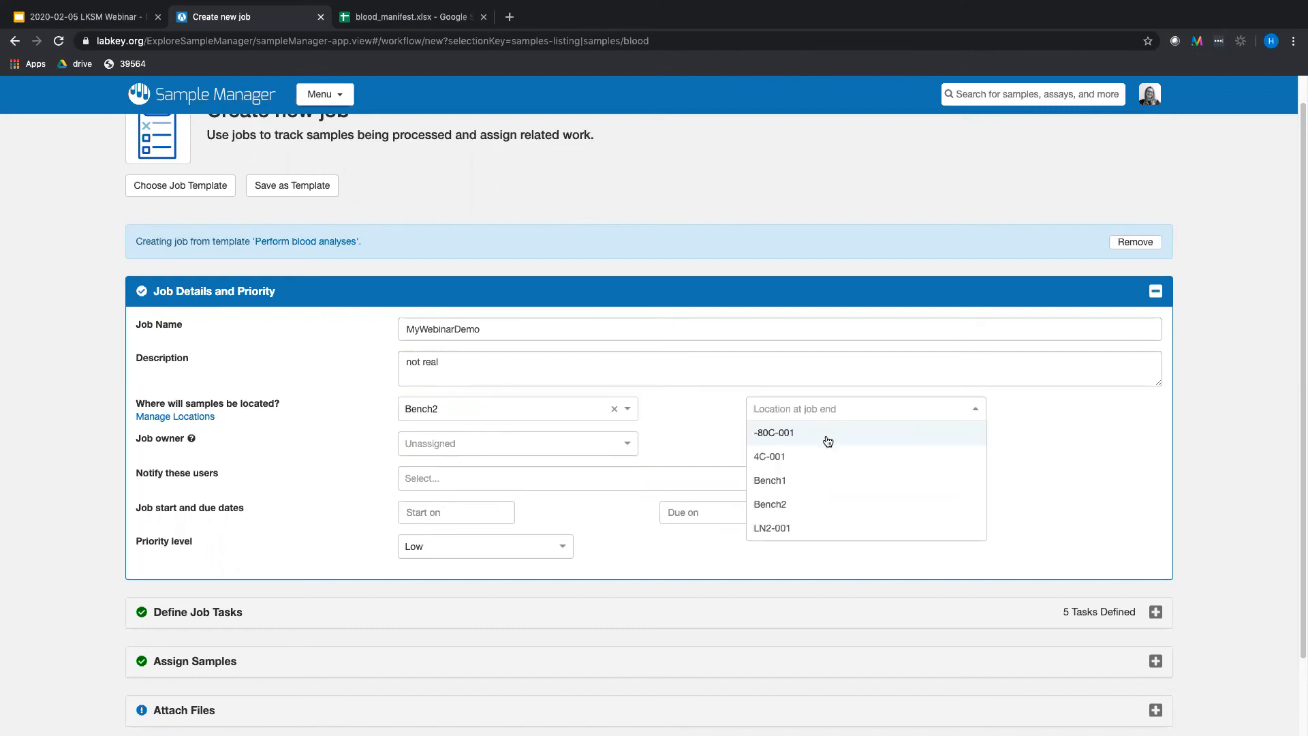
{"action": "left_click", "coordinate": [869, 436]}
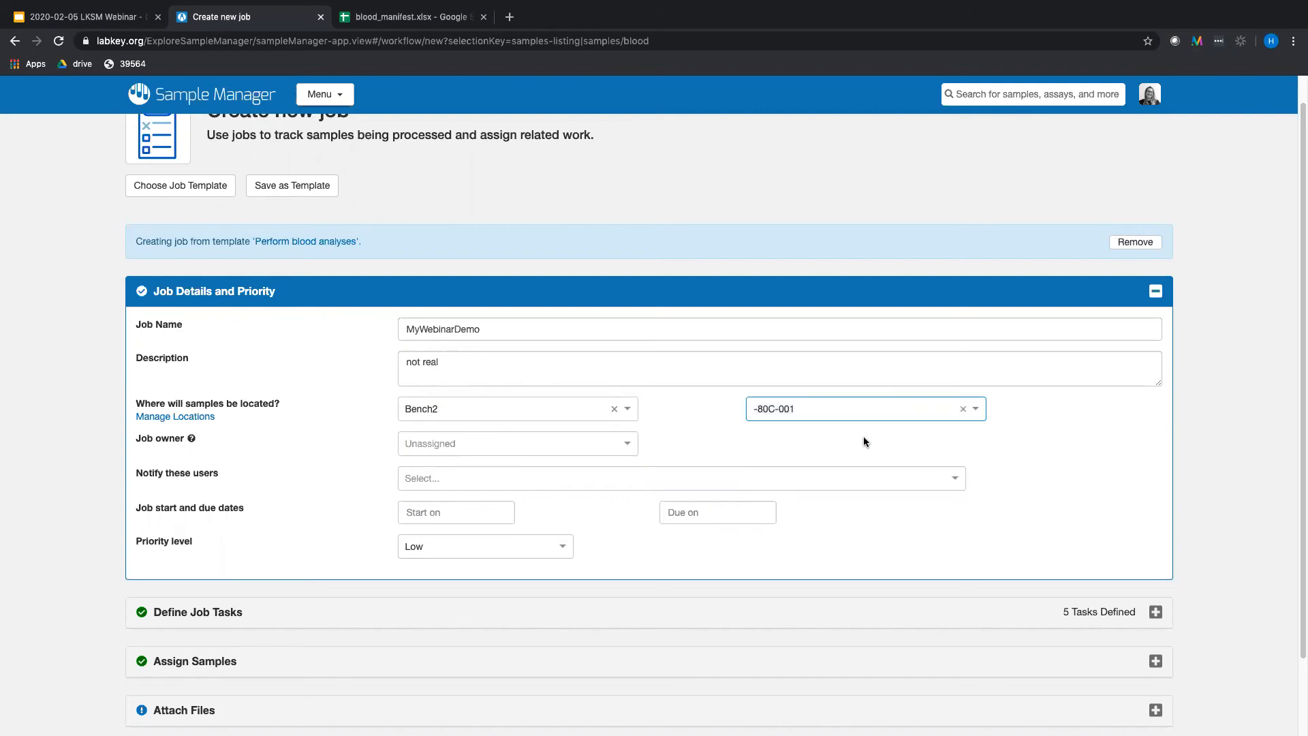
Step: Assign the operator's own username as job owner and add a colleague's username to the users to notify
{"action": "scroll", "coordinate": [710, 427], "scroll_direction": "down", "scroll_amount": 1}
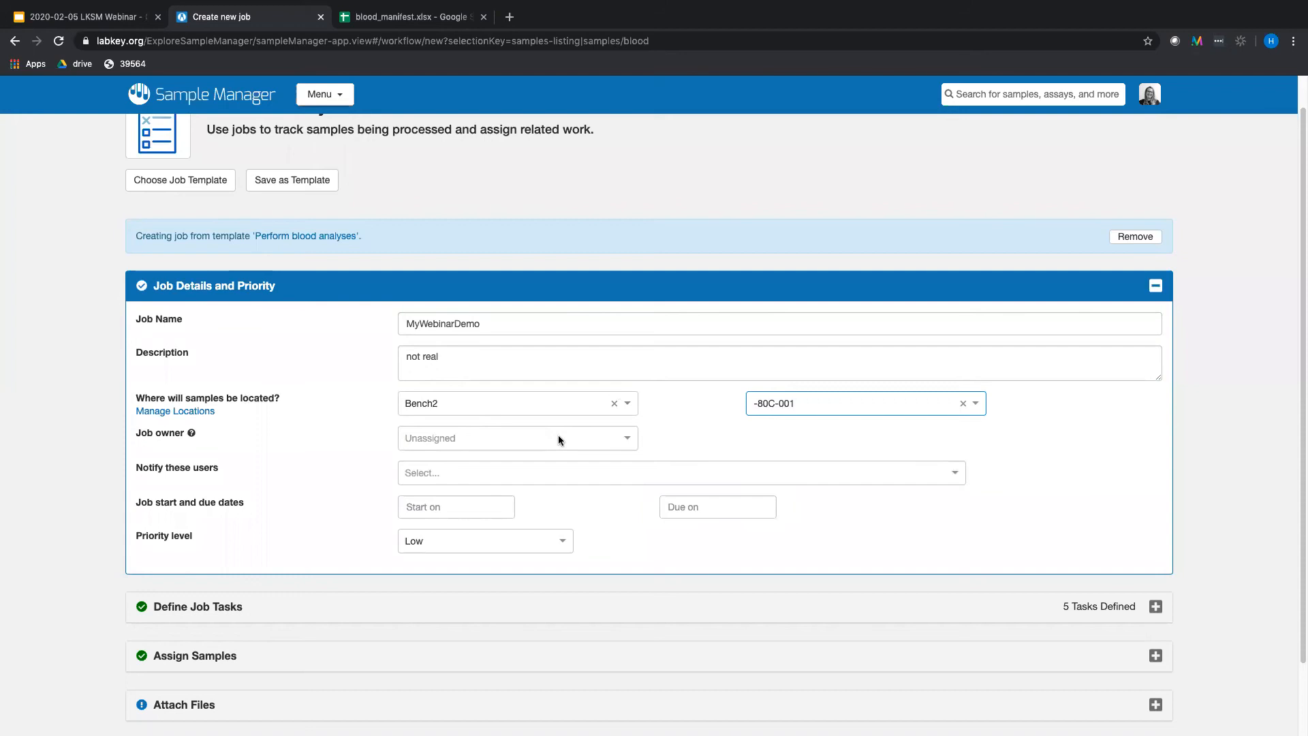
{"action": "left_click", "coordinate": [558, 438]}
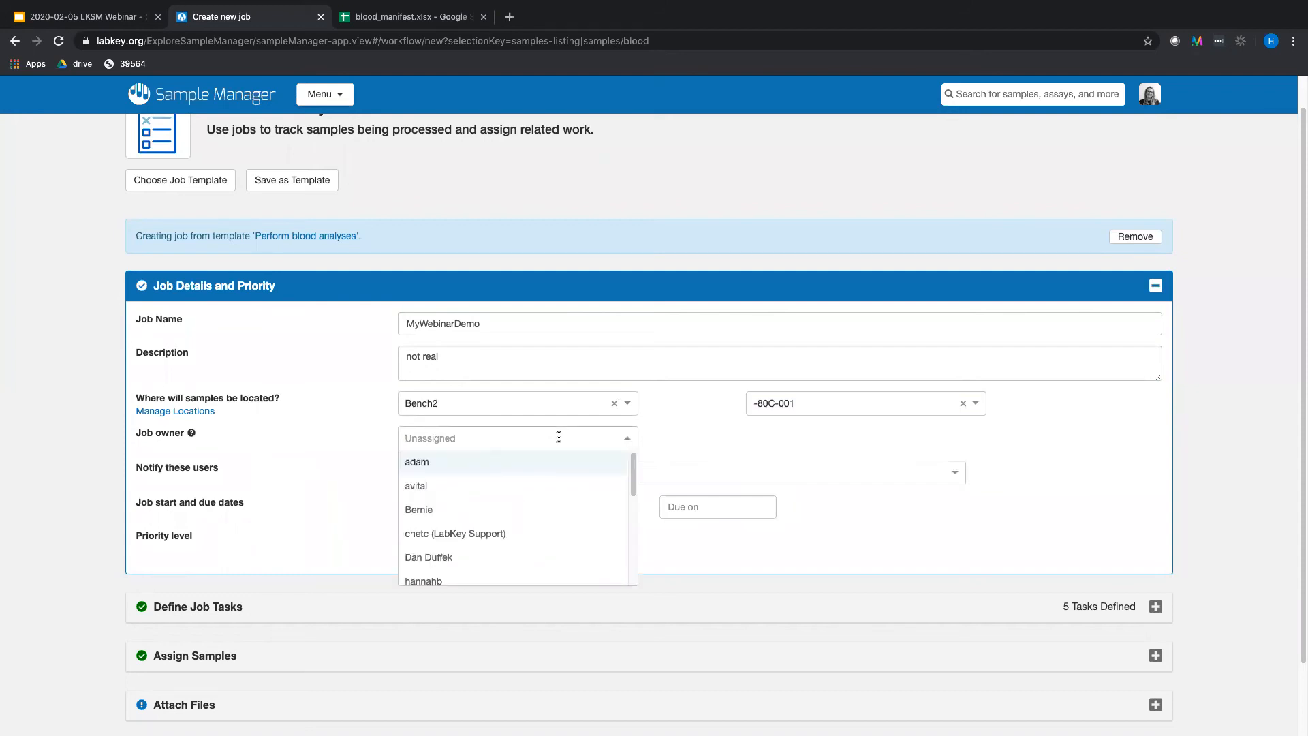
{"action": "left_click", "coordinate": [505, 578]}
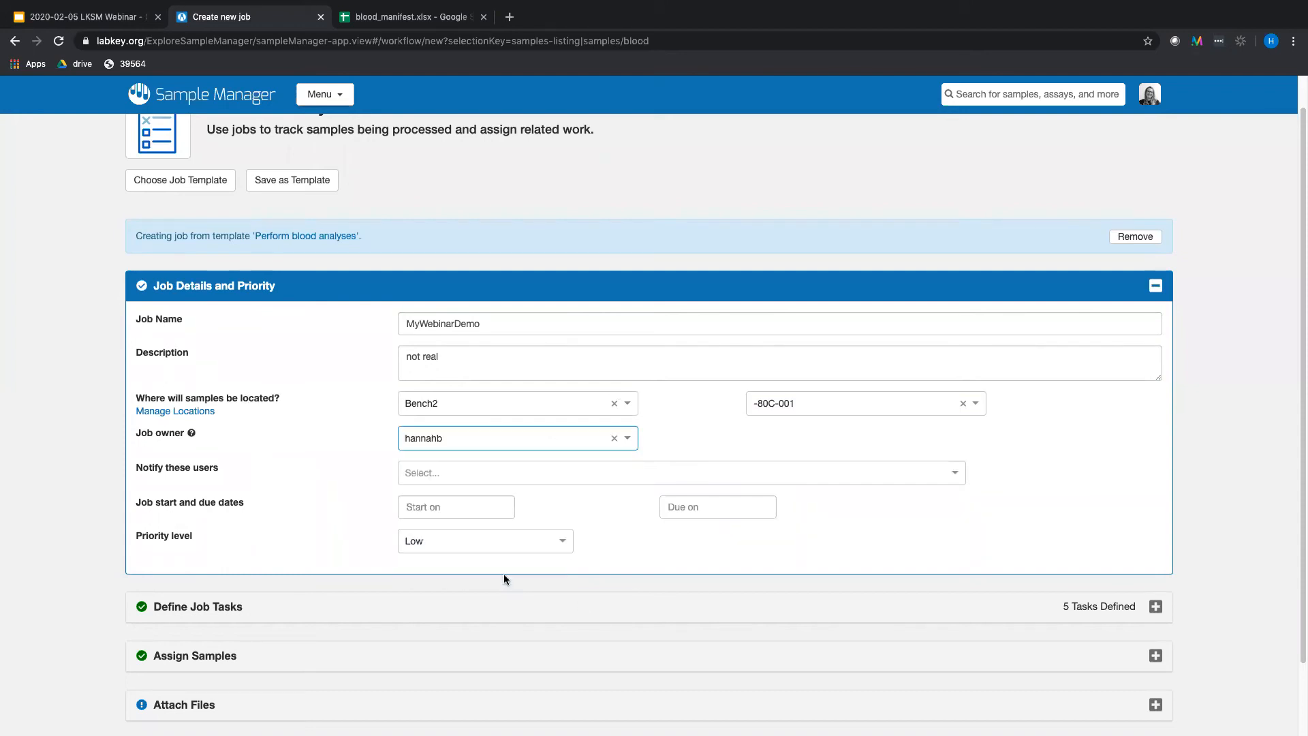
{"action": "left_click", "coordinate": [488, 473]}
{"action": "type", "text": "willb"}
{"action": "key", "text": "Return"}
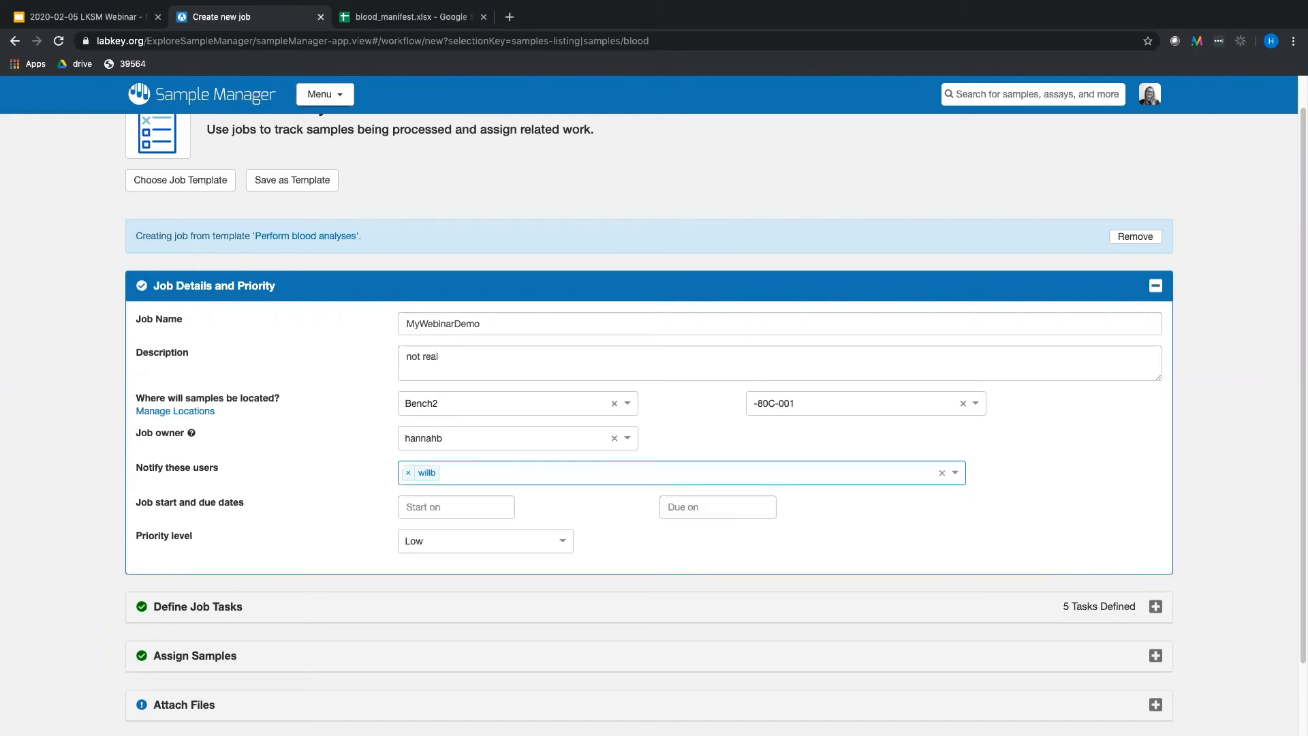
Step: Set the job's start date to 2020-02-20, its due date to 2020-02-21 and its priority level to Medium
{"action": "left_click", "coordinate": [477, 512]}
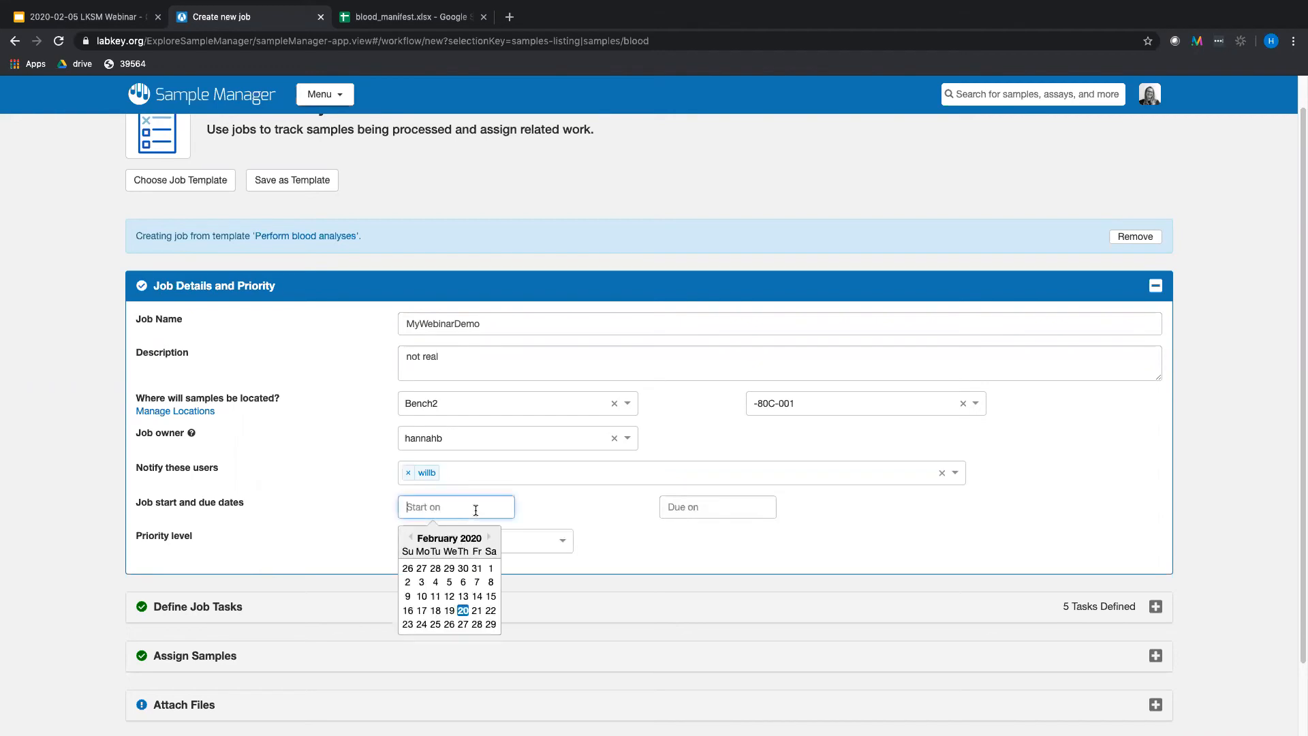
{"action": "left_click", "coordinate": [464, 610]}
{"action": "left_click", "coordinate": [685, 519]}
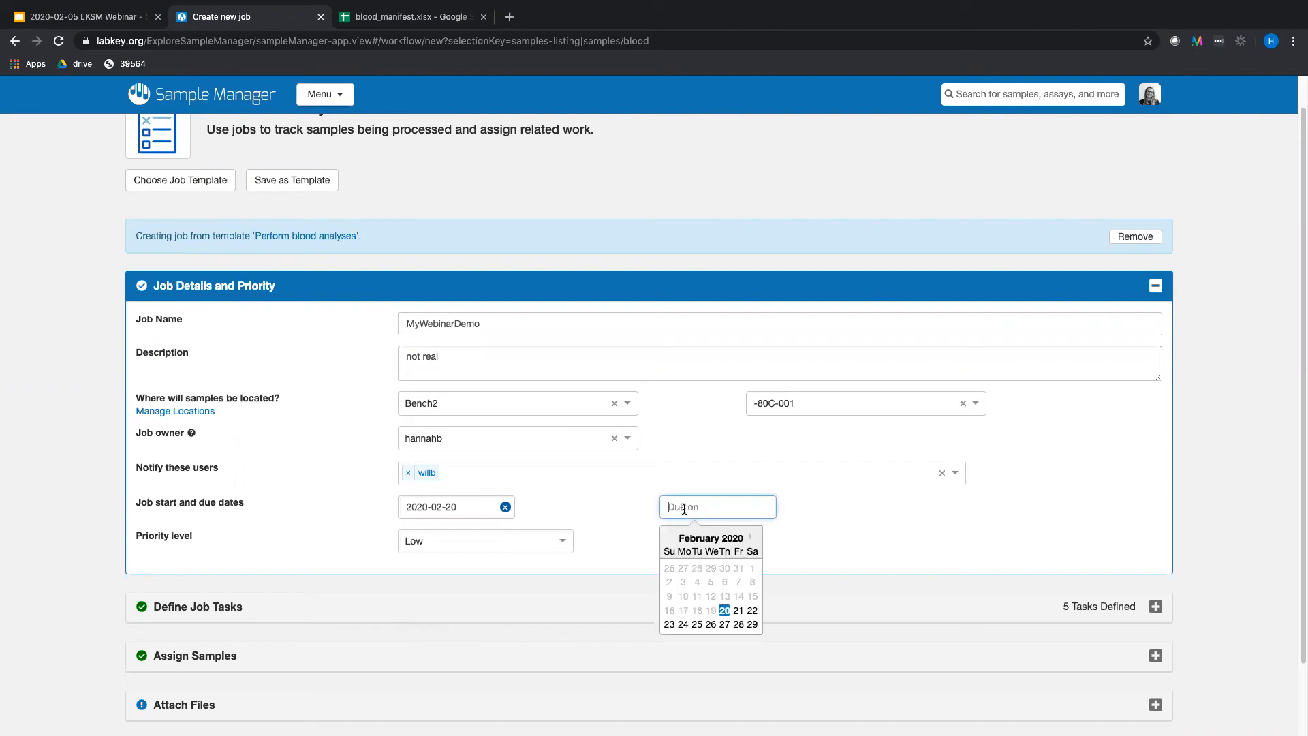
{"action": "left_click", "coordinate": [744, 618]}
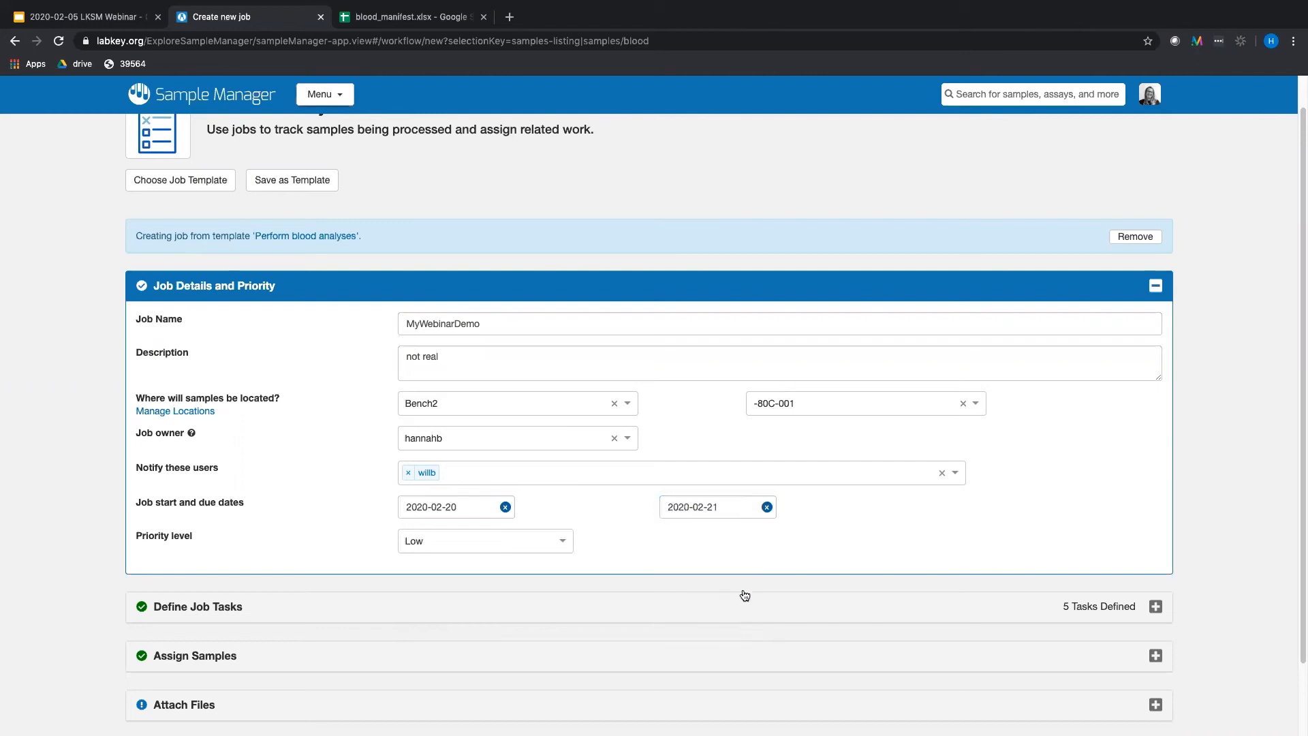
{"action": "scroll", "coordinate": [710, 573], "scroll_direction": "down", "scroll_amount": 2}
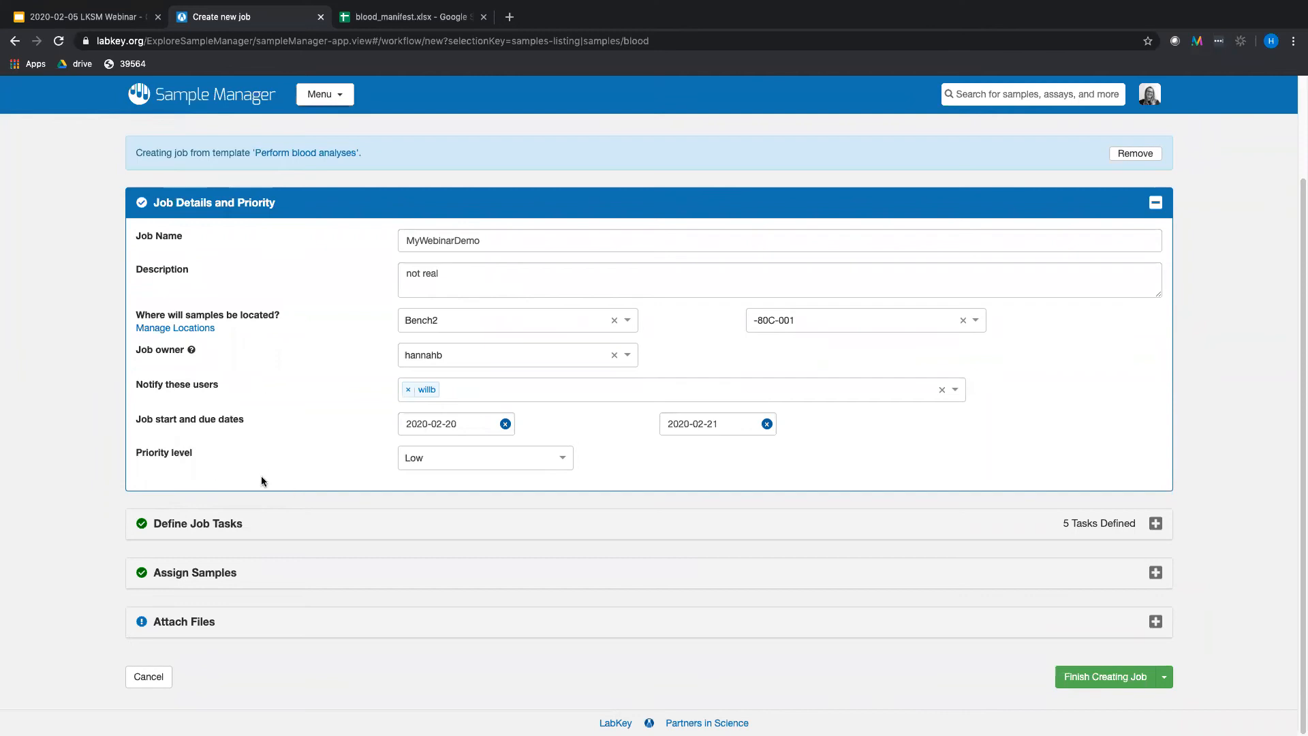
{"action": "left_click", "coordinate": [468, 461]}
{"action": "left_click", "coordinate": [466, 504]}
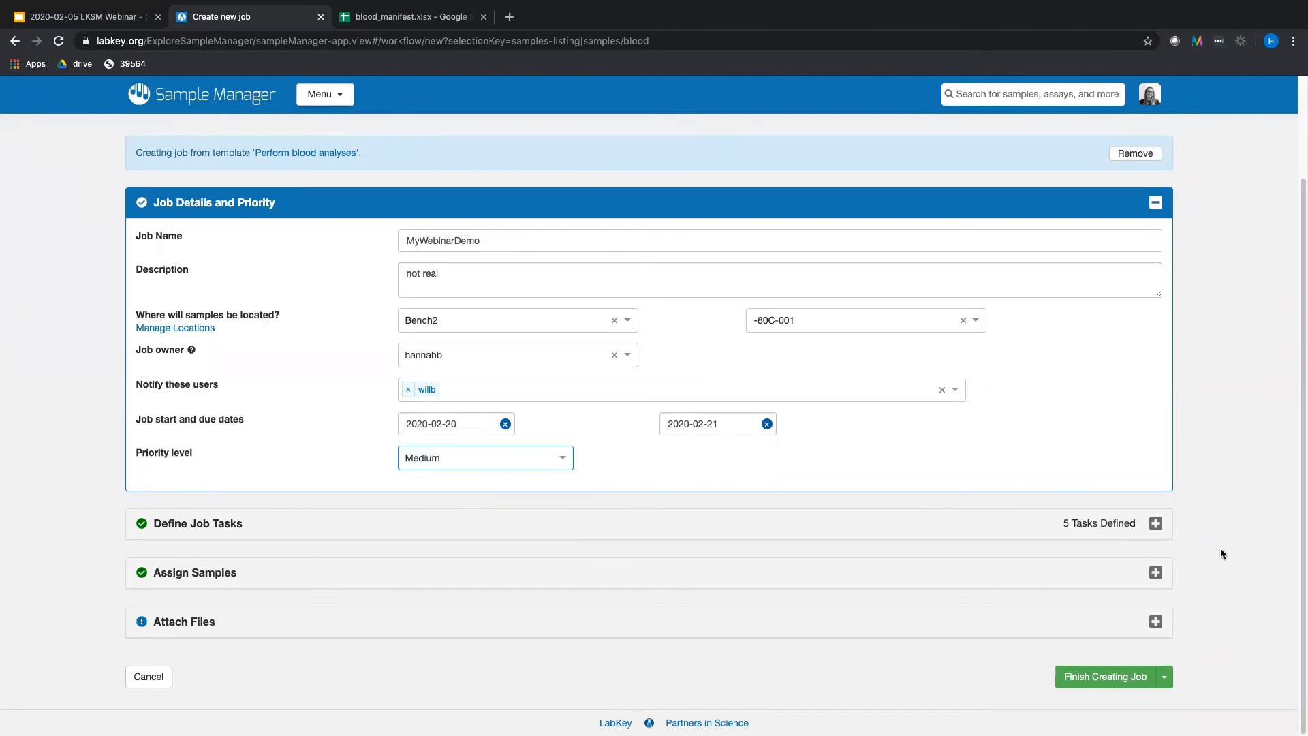
Step: Assign the "Receive blood and check tubes" task to the operator's own username in the job's task definitions
{"action": "left_click", "coordinate": [1154, 522]}
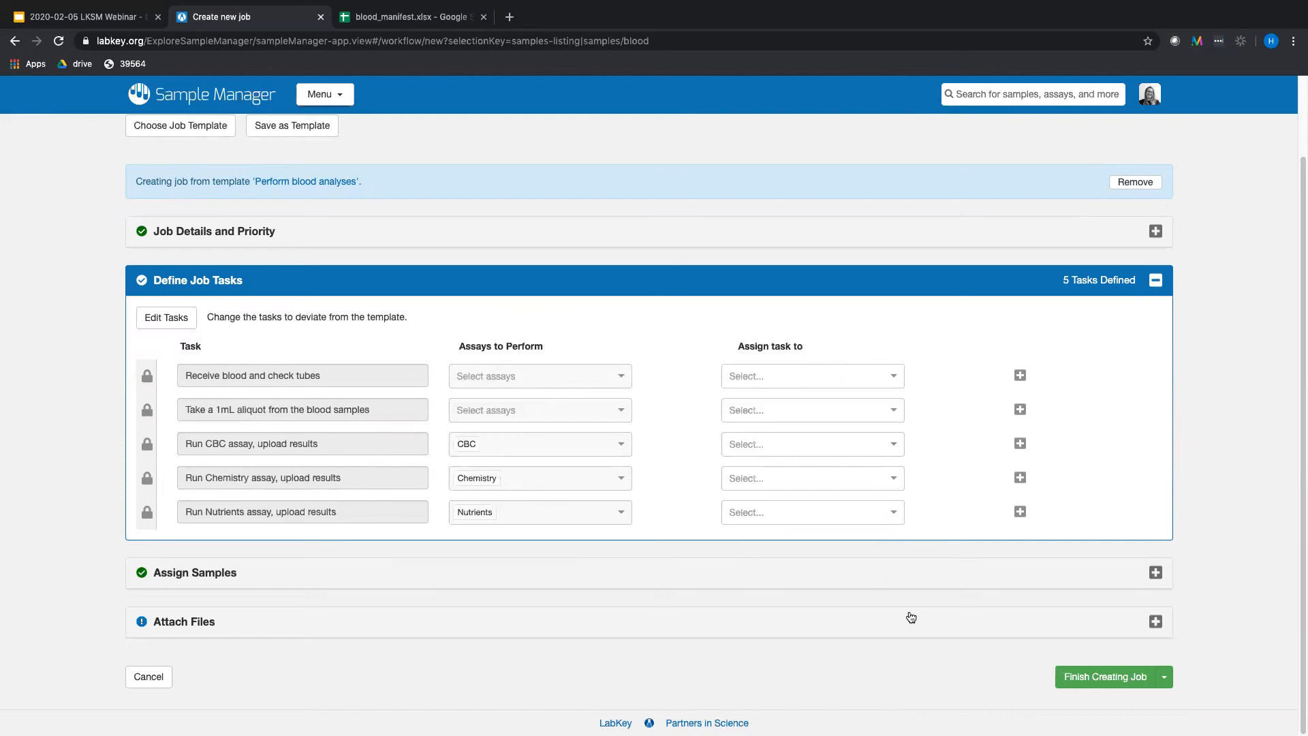
{"action": "left_click", "coordinate": [819, 376]}
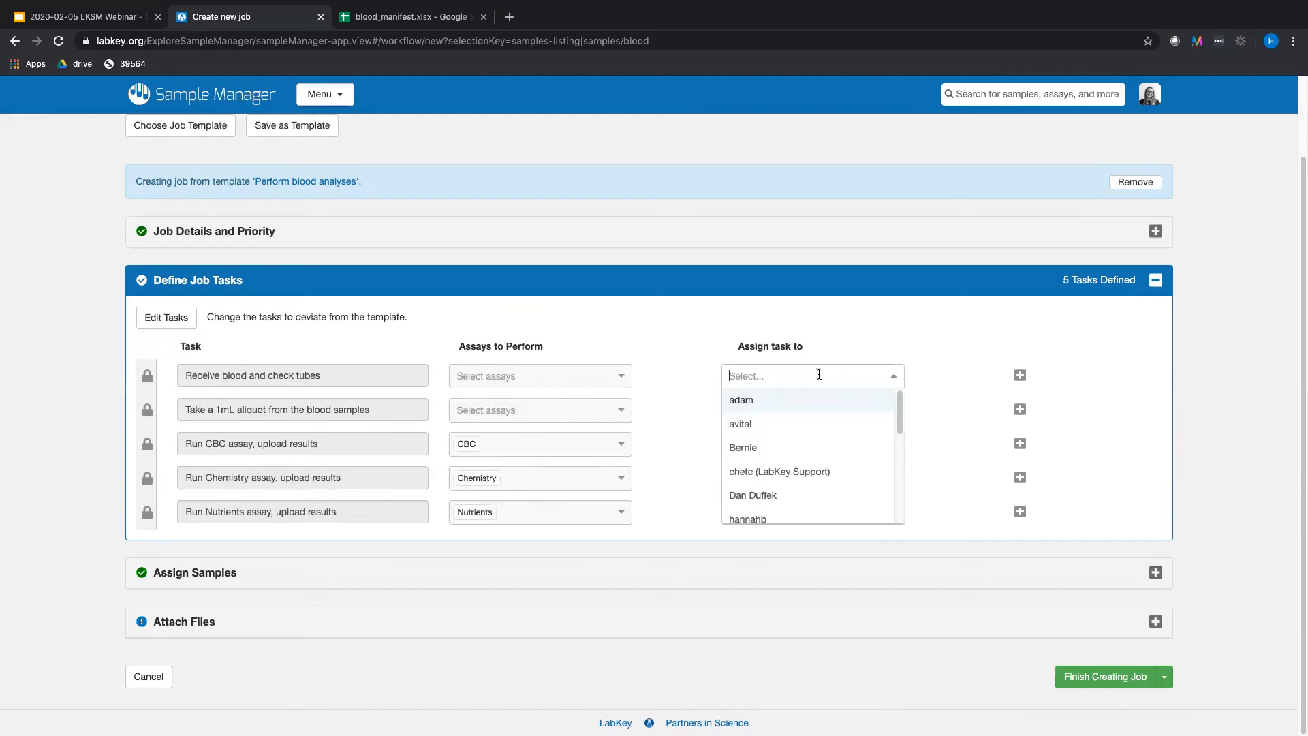
{"action": "type", "text": "hann"}
{"action": "key", "text": "Return"}
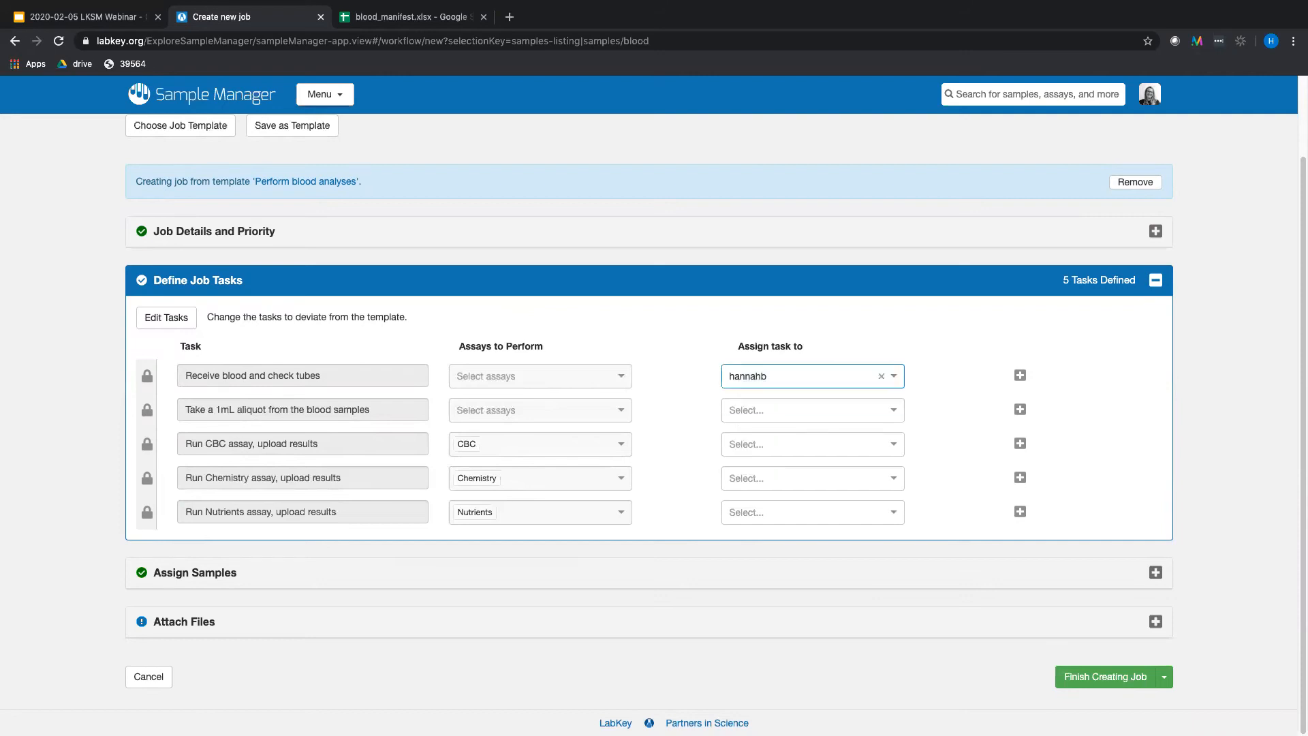
Step: Assign the 1mL aliquot task and the CBC, Chemistry and Nutrients assay tasks to the same lab colleague
{"action": "left_click", "coordinate": [816, 409]}
{"action": "type", "text": "rob"}
{"action": "key", "text": "Return"}
{"action": "left_click", "coordinate": [782, 440]}
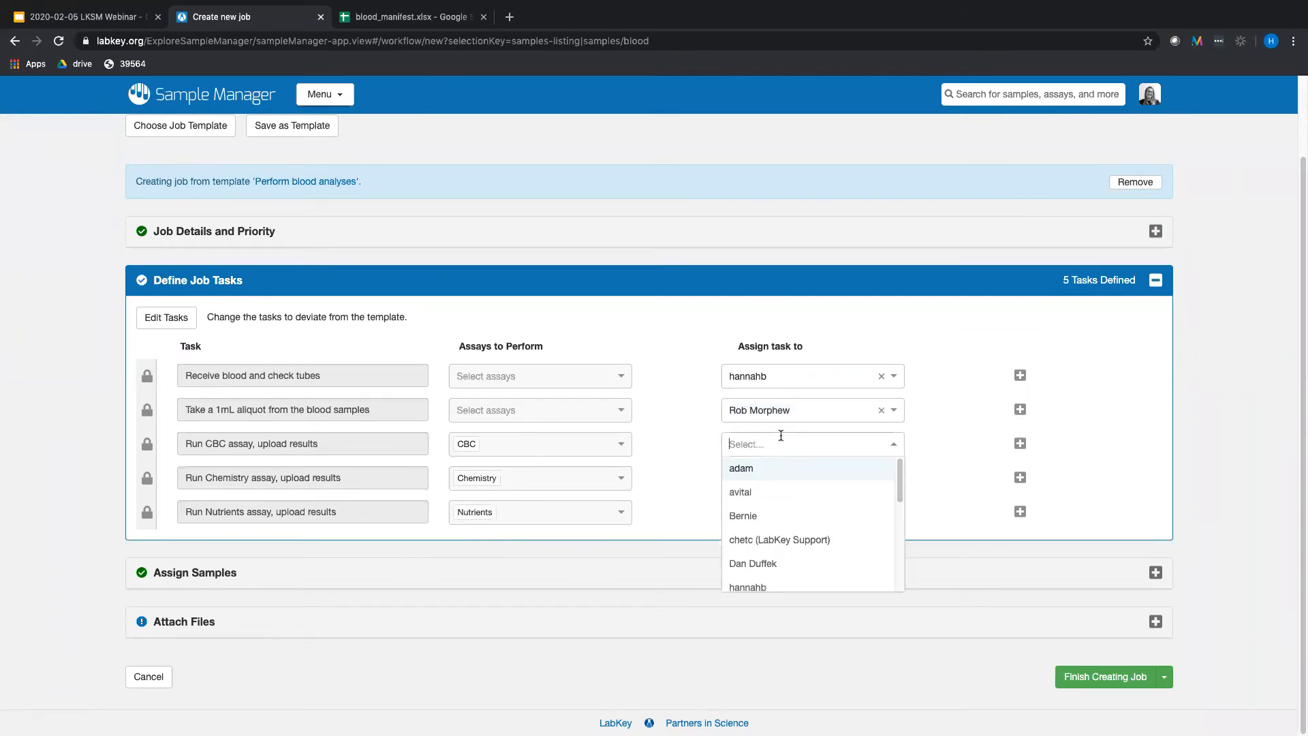
{"action": "type", "text": "rob"}
{"action": "key", "text": "Return"}
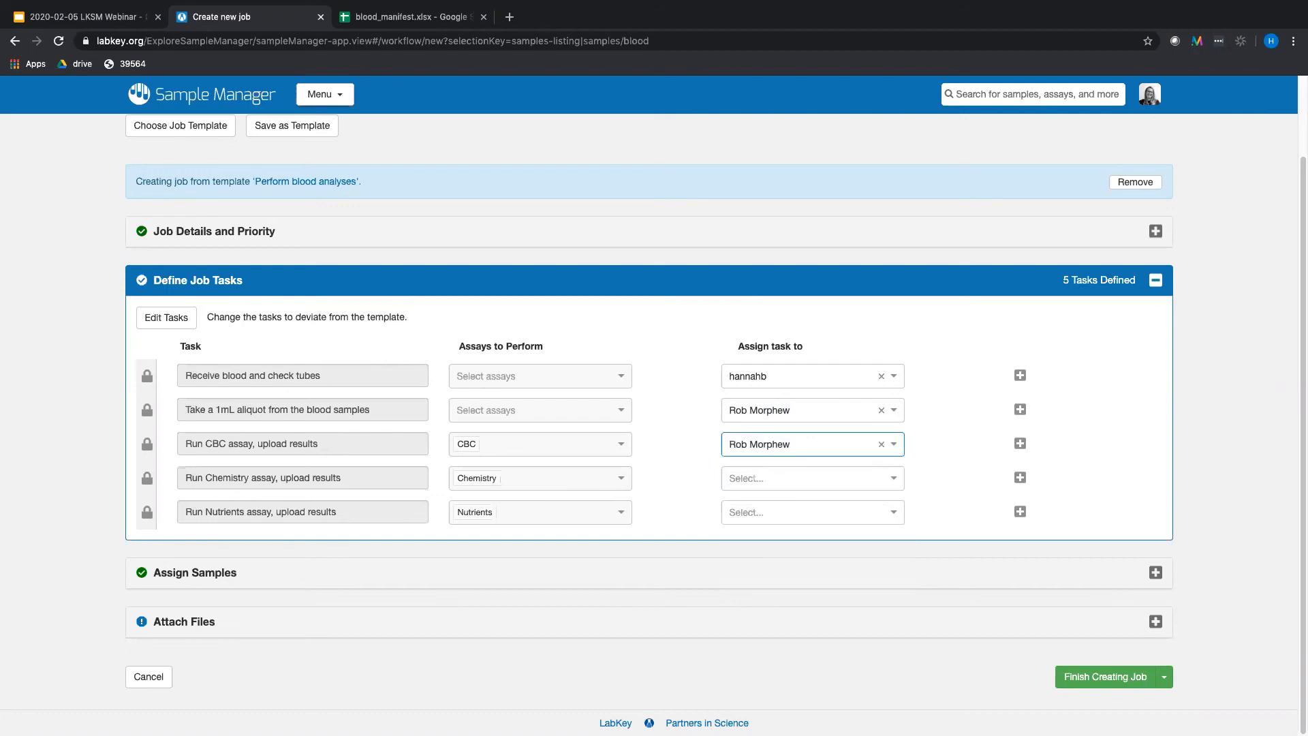
{"action": "left_click", "coordinate": [821, 476]}
{"action": "type", "text": "rob"}
{"action": "key", "text": "Return"}
{"action": "left_click", "coordinate": [833, 510]}
{"action": "type", "text": "r"}
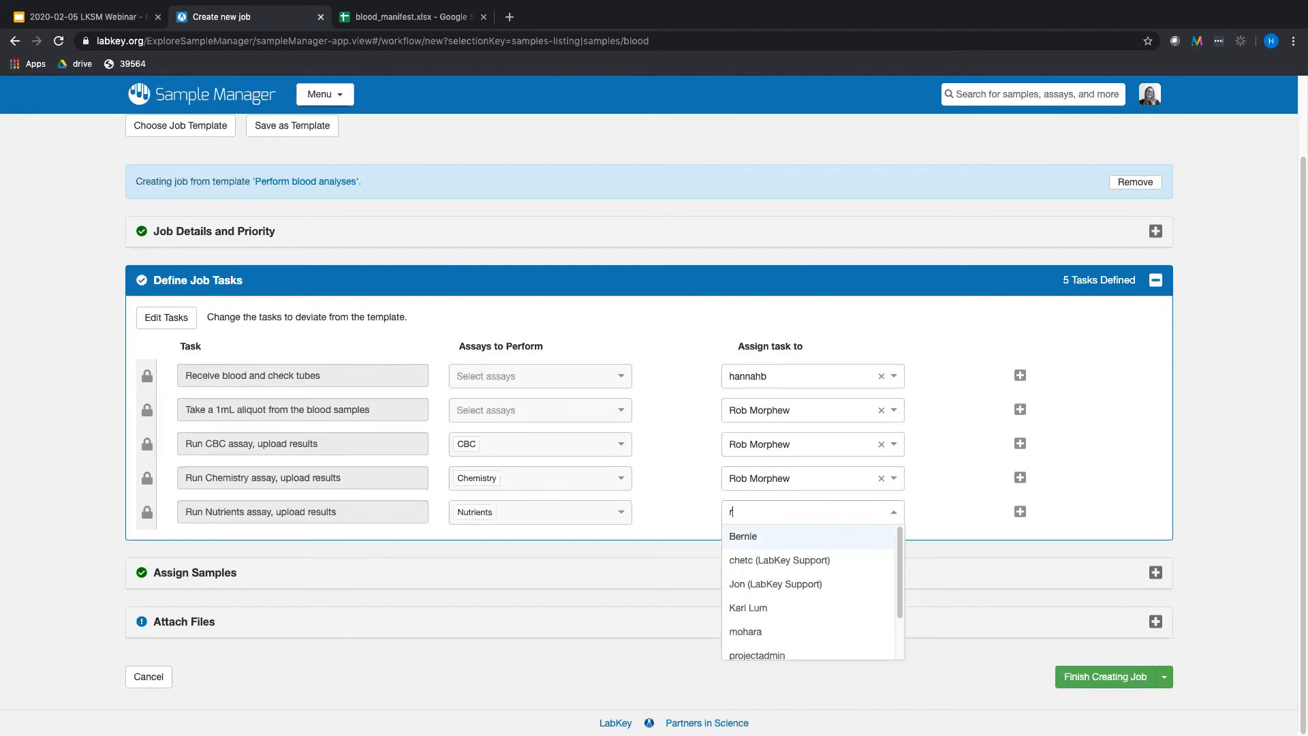
{"action": "type", "text": "ob"}
{"action": "key", "text": "Return"}
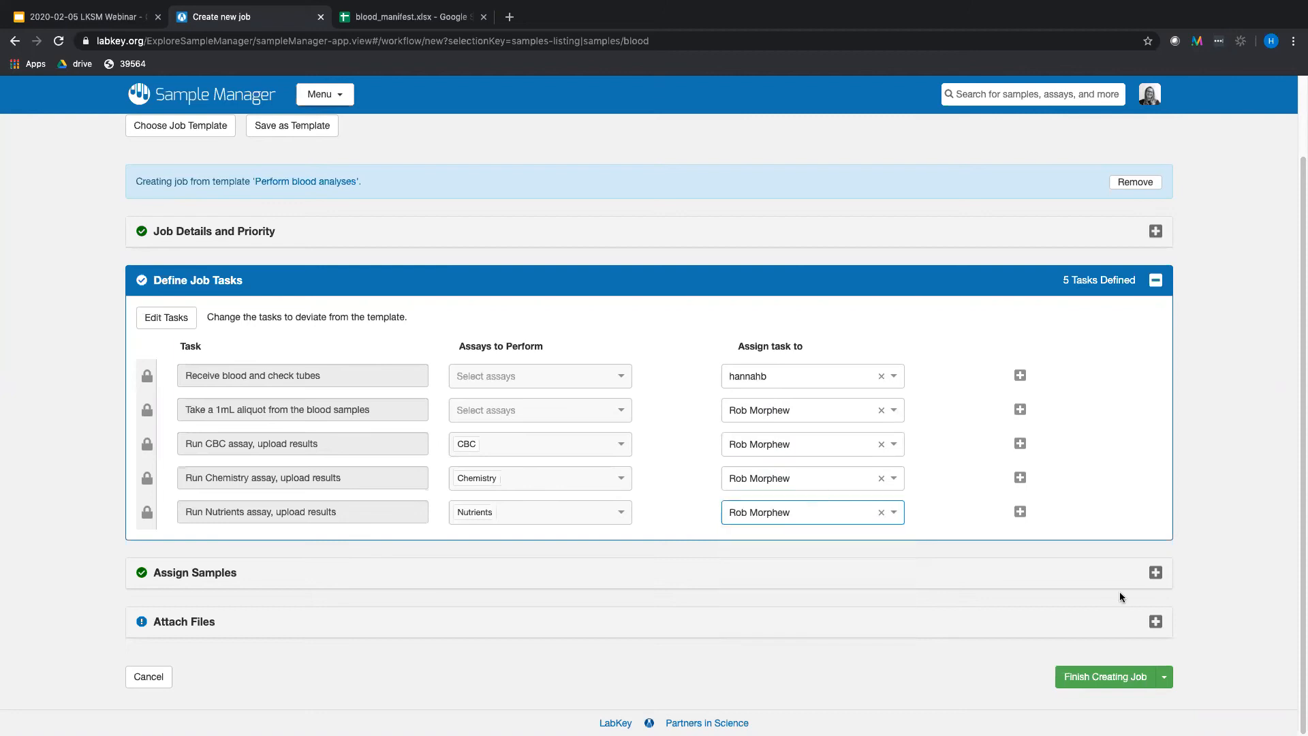
Step: Review the job's assigned Blood samples and file attachment section, and finish creating the job without attached files
{"action": "left_click", "coordinate": [1156, 574]}
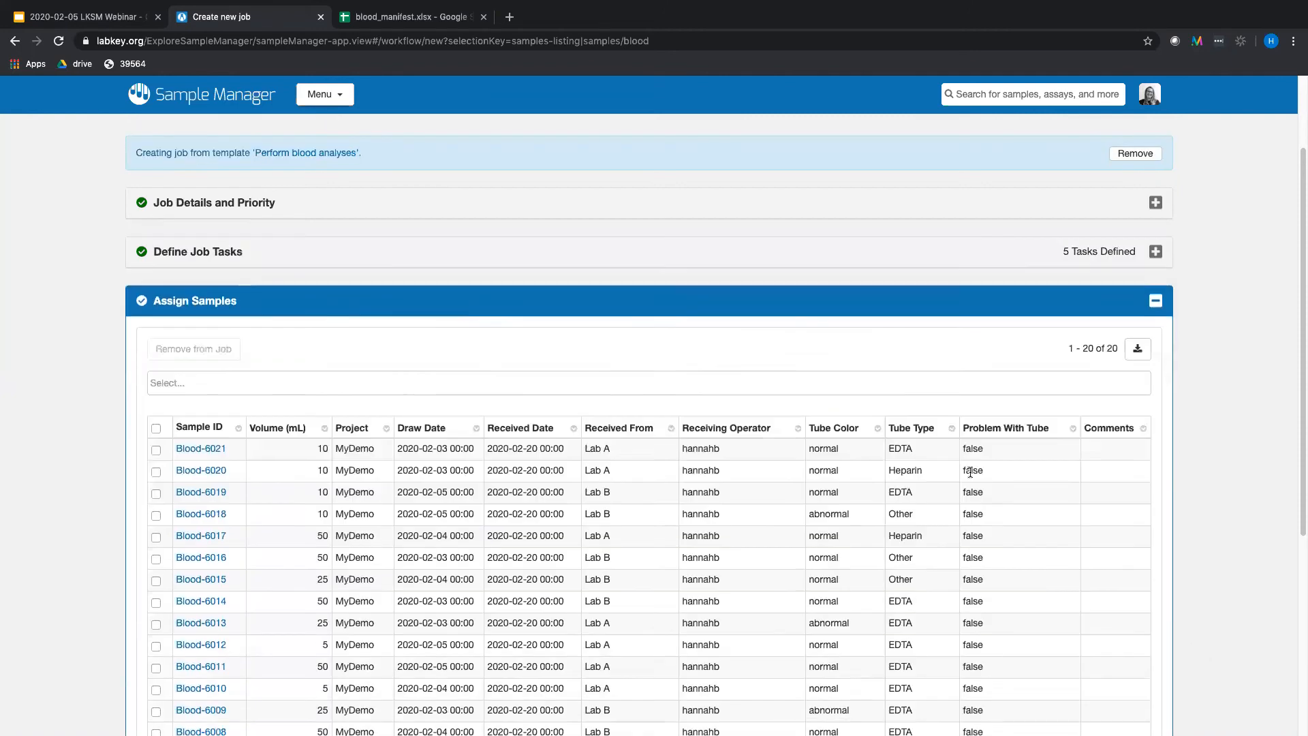
{"action": "scroll", "coordinate": [993, 549], "scroll_direction": "down", "scroll_amount": 4}
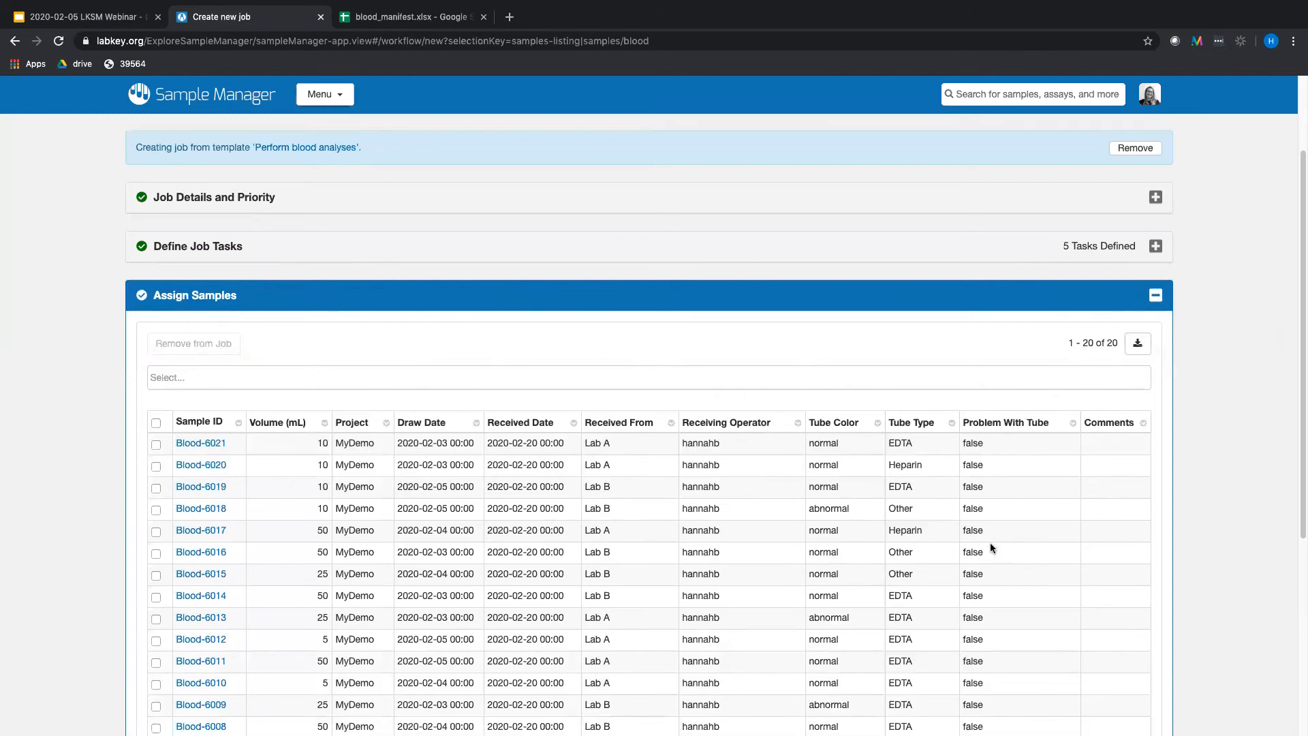
{"action": "scroll", "coordinate": [1008, 539], "scroll_direction": "down", "scroll_amount": 1}
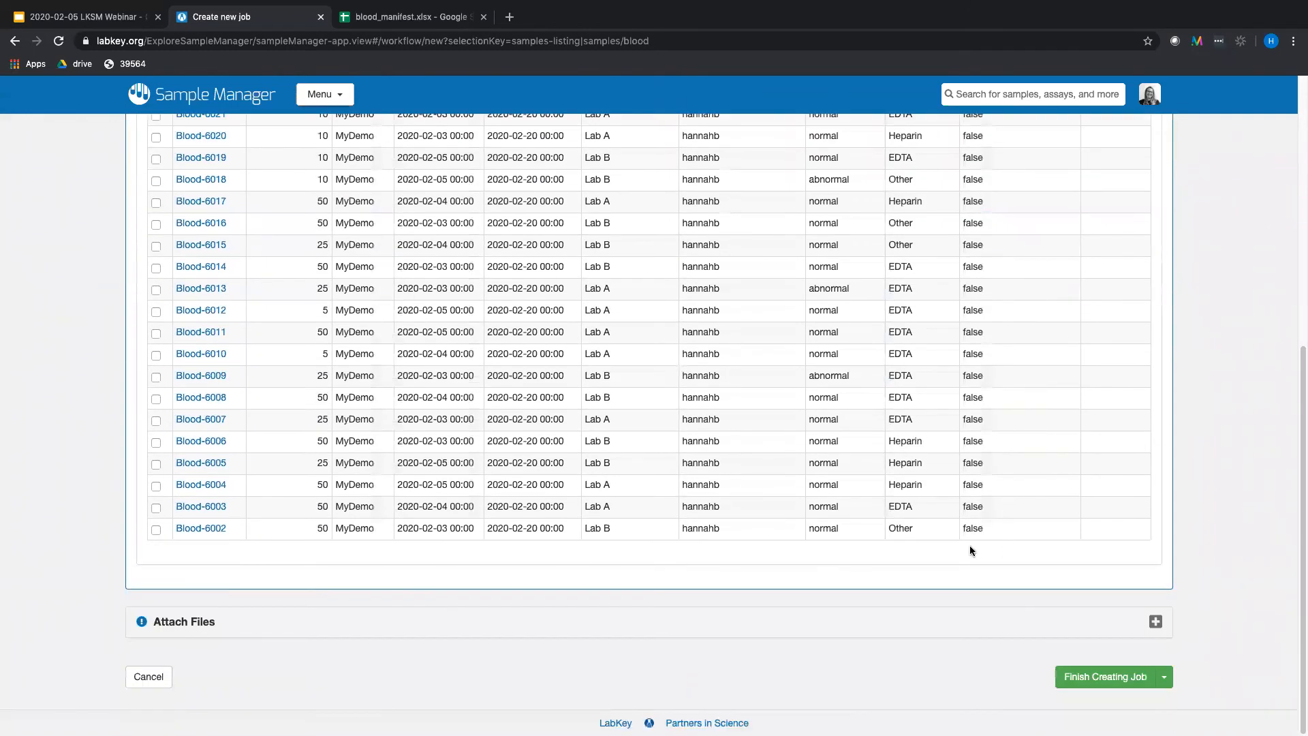
{"action": "left_click", "coordinate": [1155, 620]}
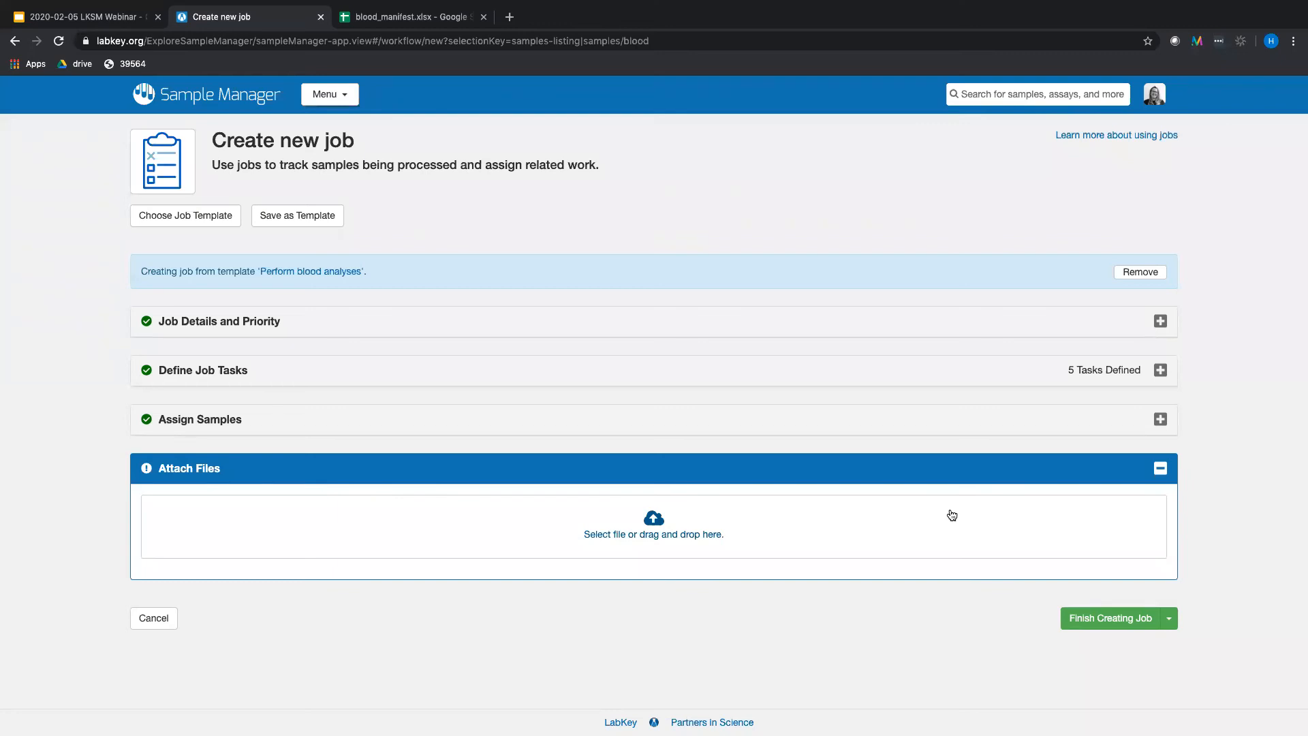
{"action": "left_click", "coordinate": [1120, 623]}
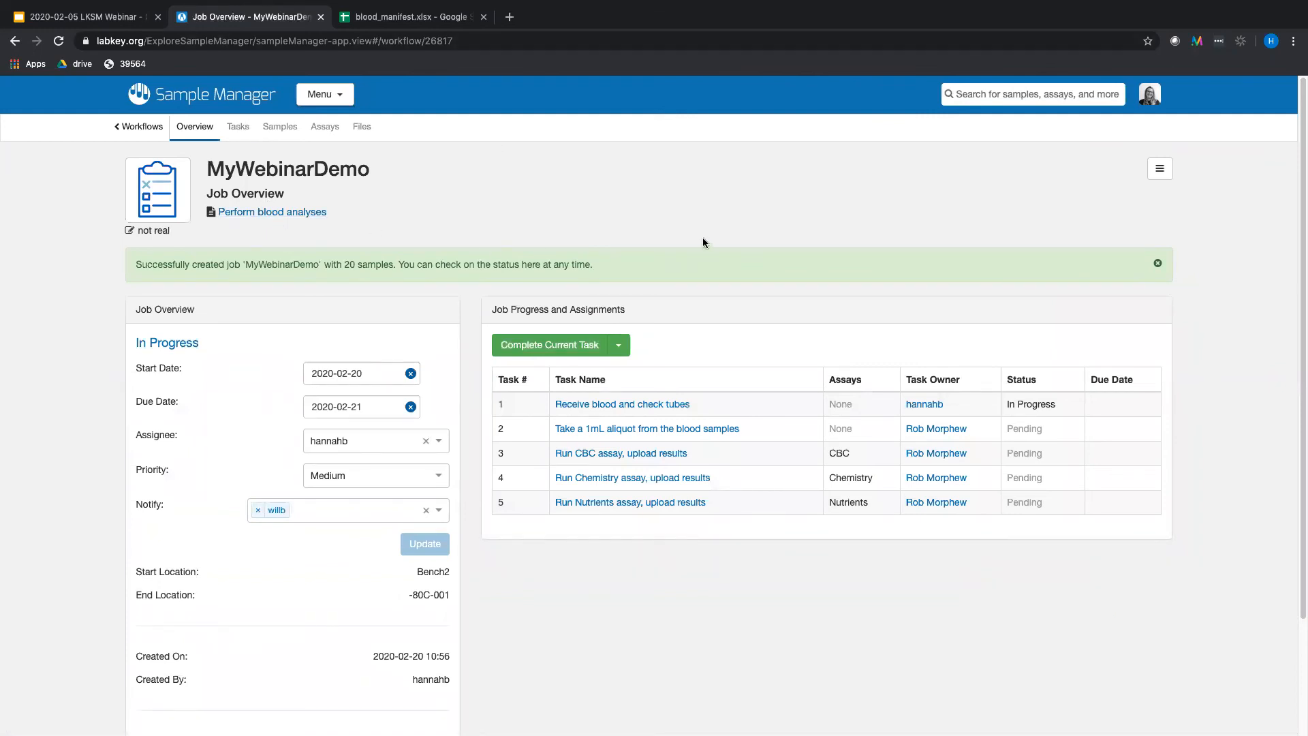
Step: Add the comment "I did this during my demo" to MyWebinarDemo's "Receive blood and check tubes" task and complete the task
{"action": "scroll", "coordinate": [702, 238], "scroll_direction": "down", "scroll_amount": 1}
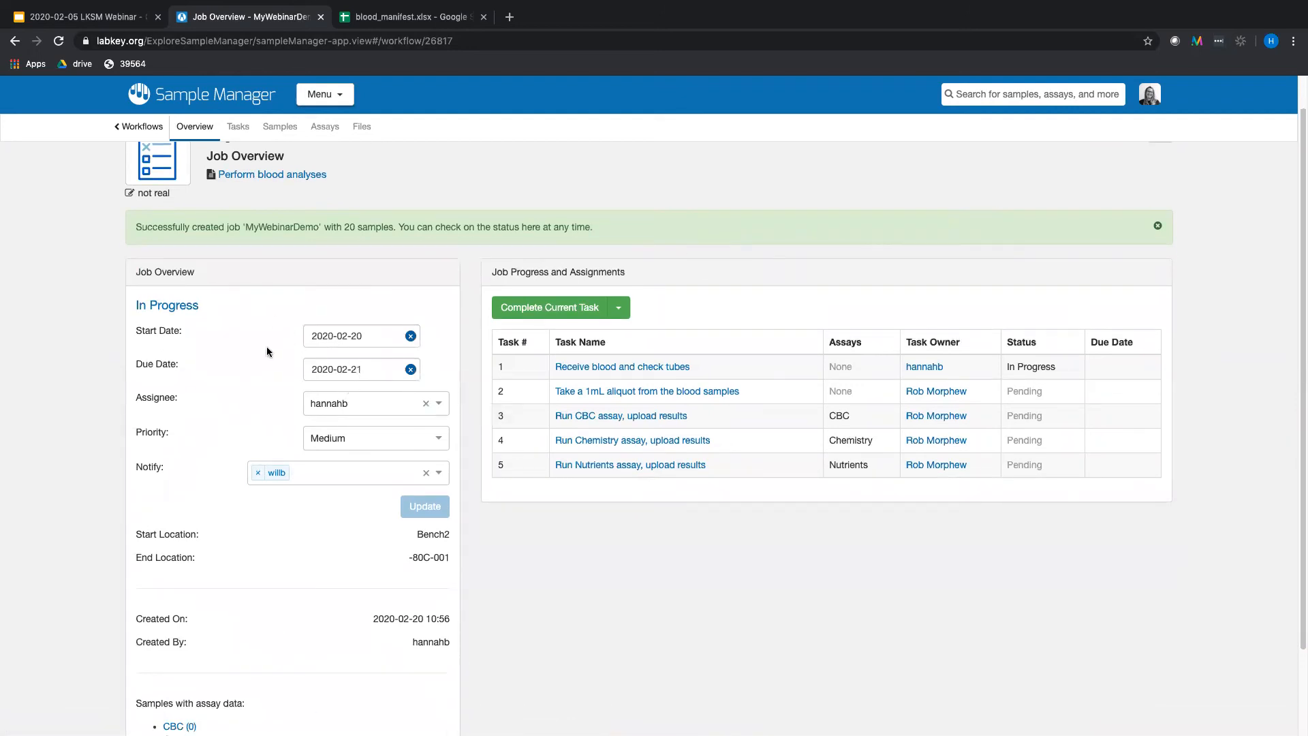
{"action": "scroll", "coordinate": [348, 617], "scroll_direction": "down", "scroll_amount": 1}
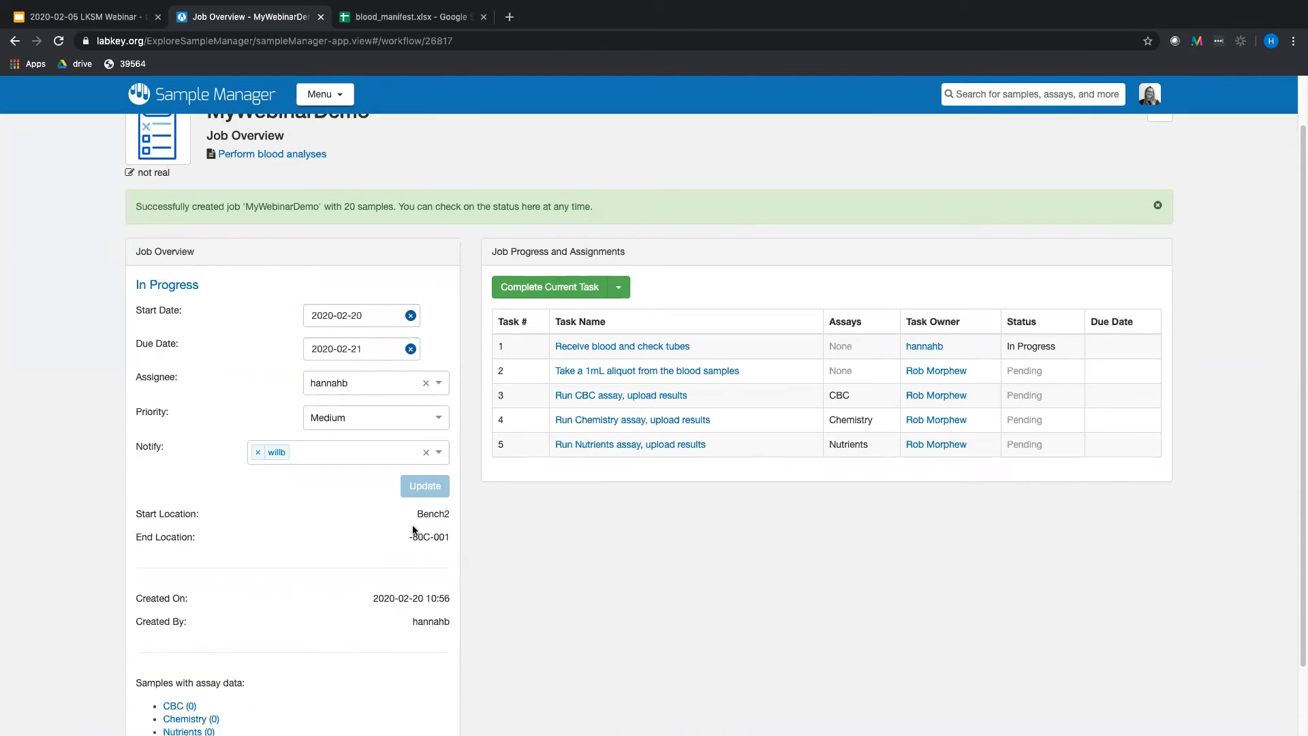
{"action": "scroll", "coordinate": [724, 678], "scroll_direction": "up", "scroll_amount": 1}
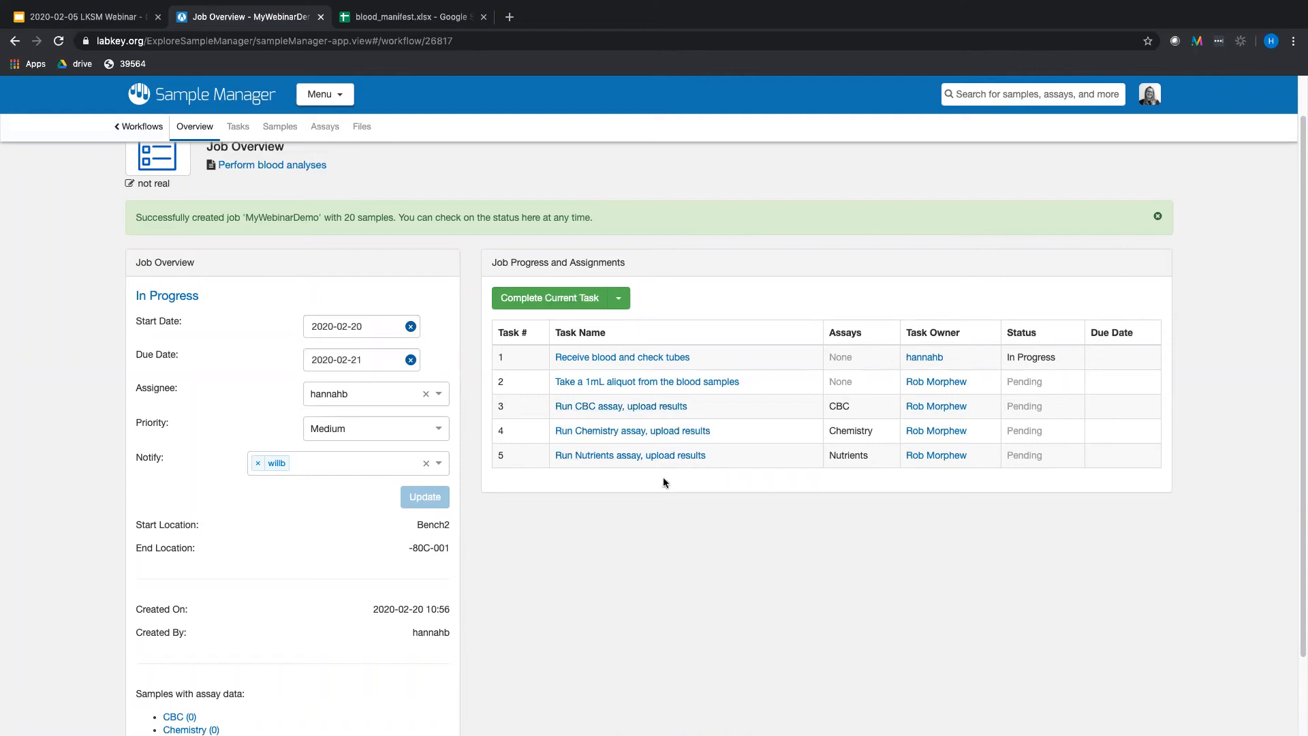
{"action": "left_click", "coordinate": [591, 361]}
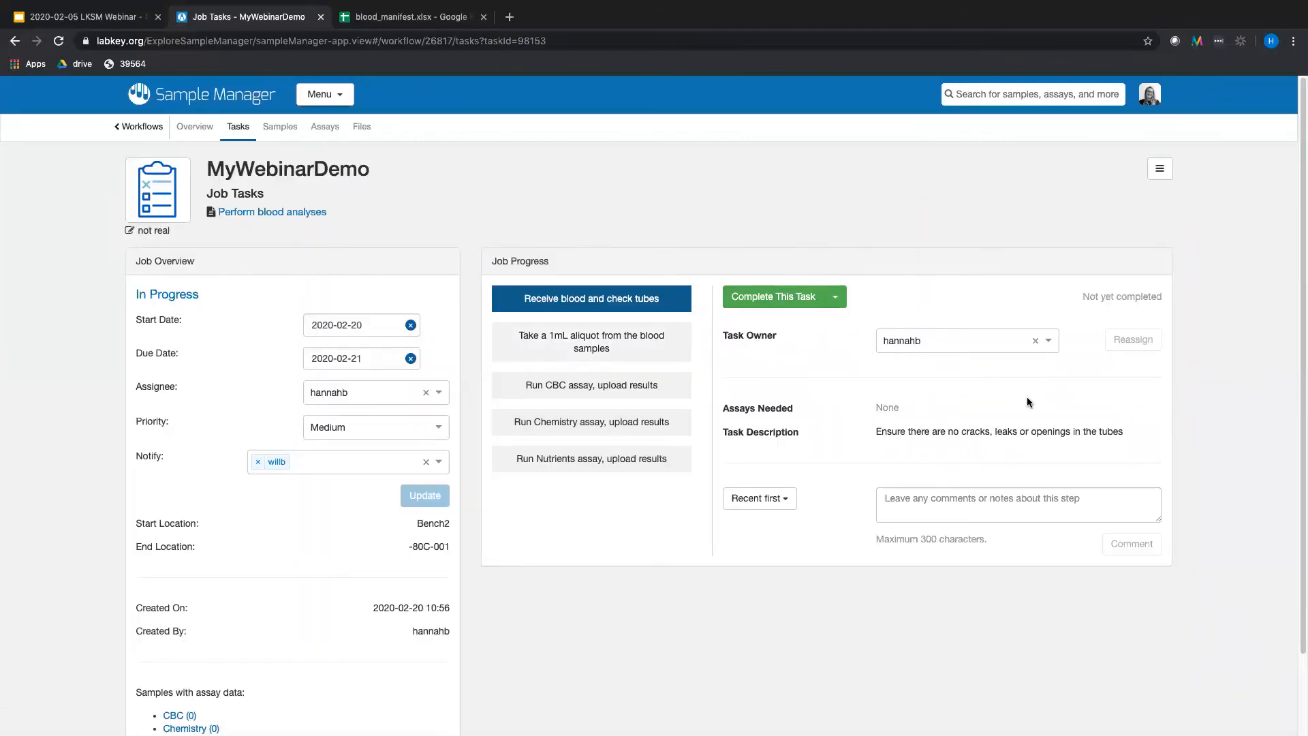
{"action": "left_click", "coordinate": [1039, 502]}
{"action": "type", "text": "I did this during my demo"}
{"action": "left_click", "coordinate": [1133, 547]}
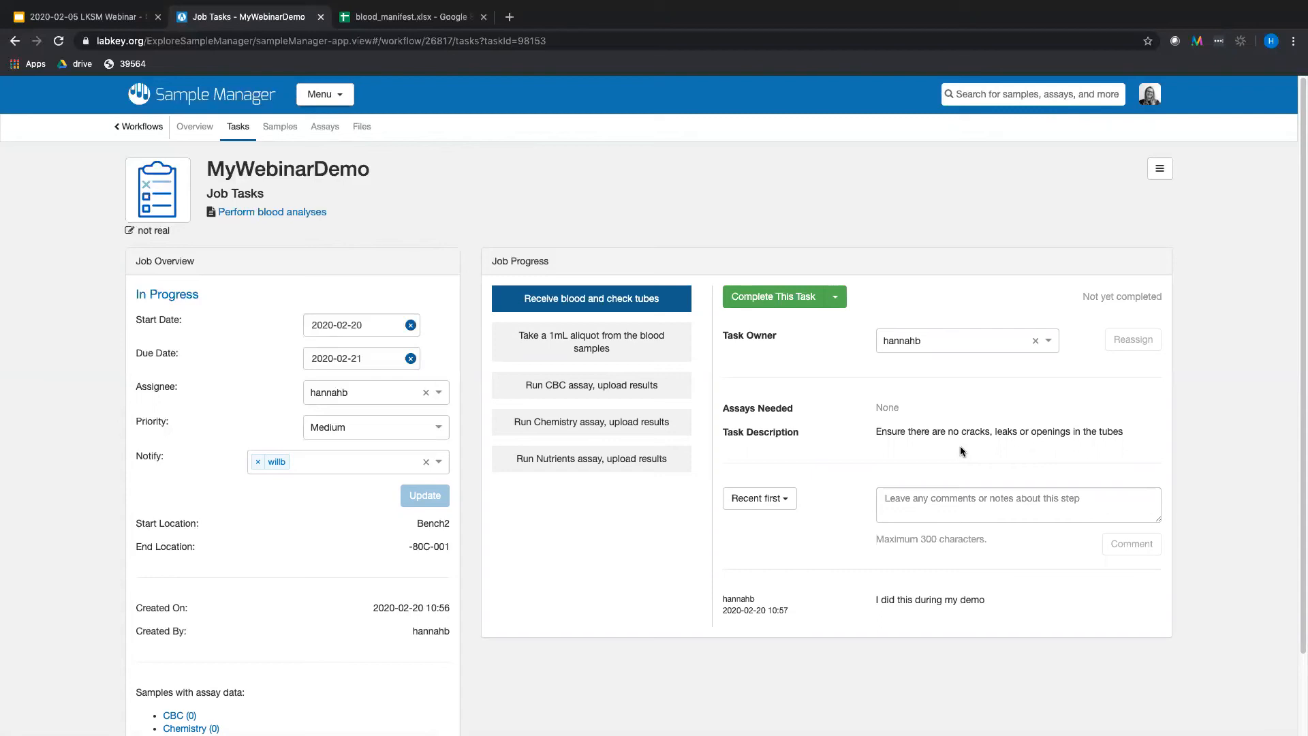
{"action": "left_click", "coordinate": [794, 309]}
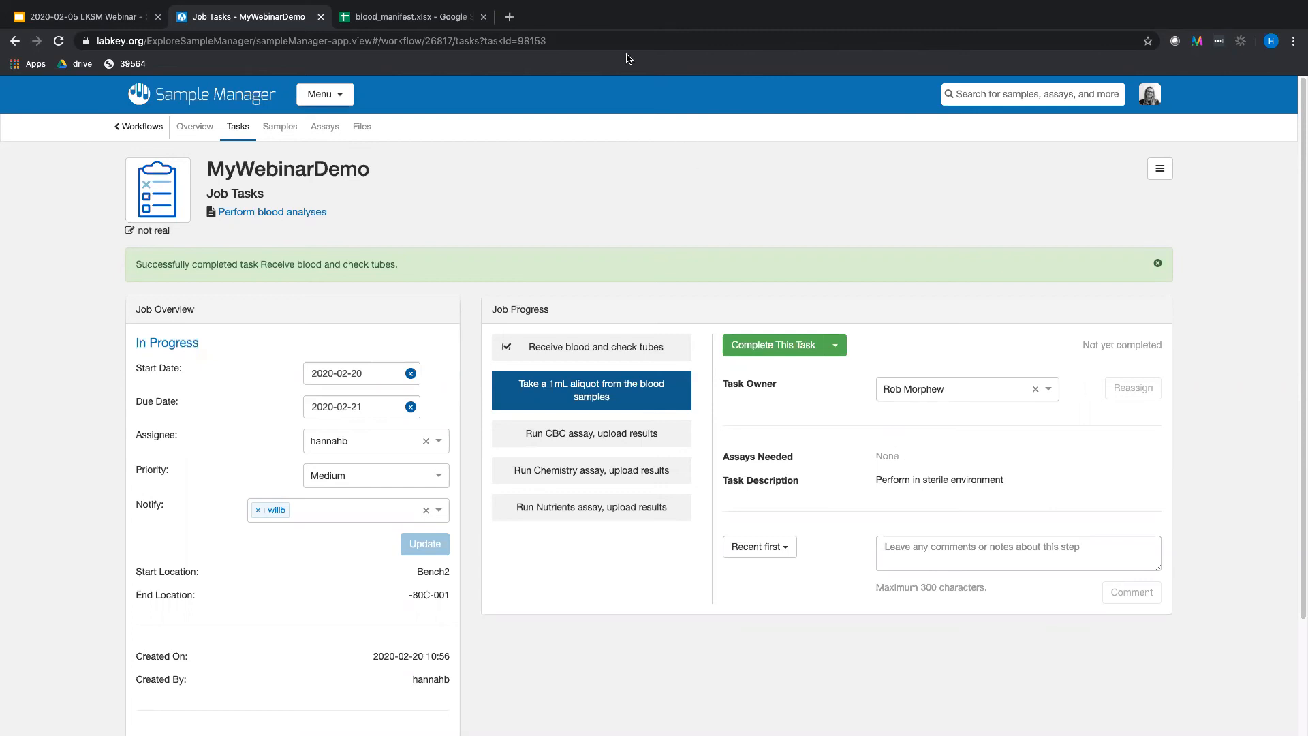
Step: Switch to the colleague's Incognito Sample Manager window, refresh its dashboard, and complete MyWebinarDemo's current 1mL aliquot task
{"action": "mouse_move", "coordinate": [609, 5]}
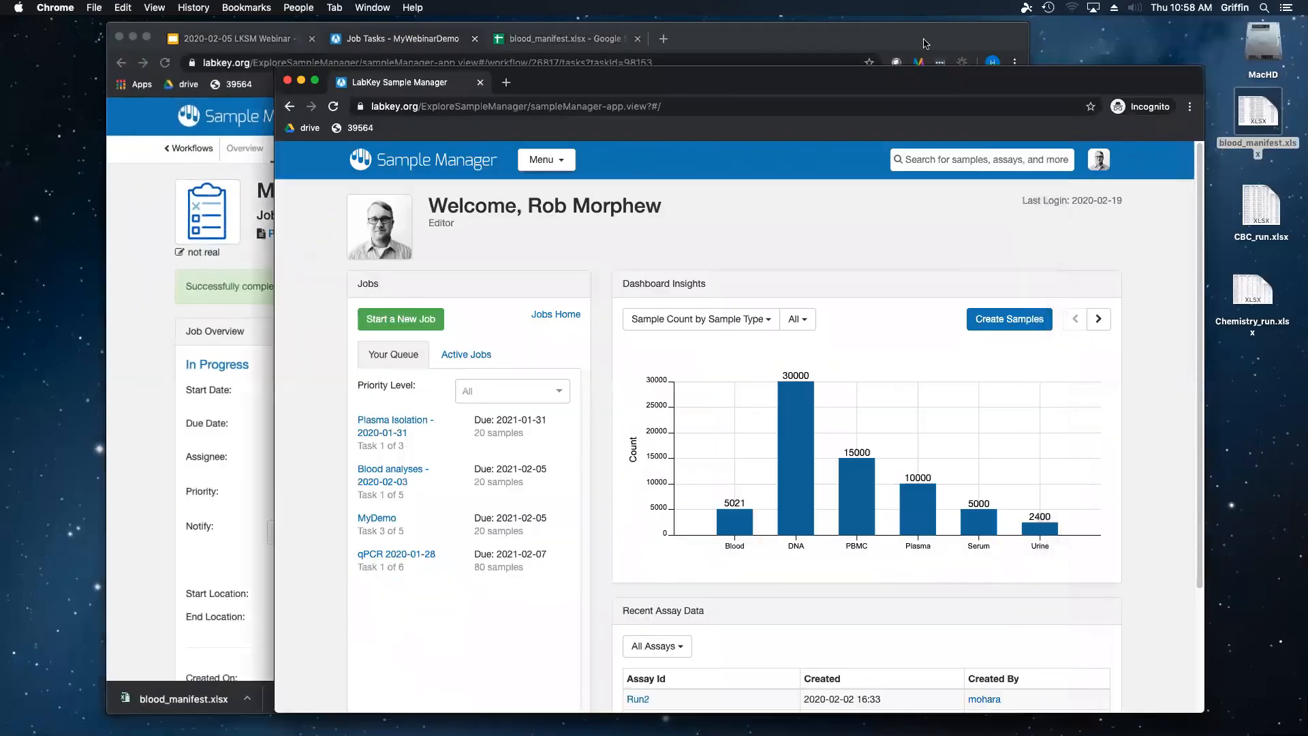
{"action": "left_click", "coordinate": [315, 80]}
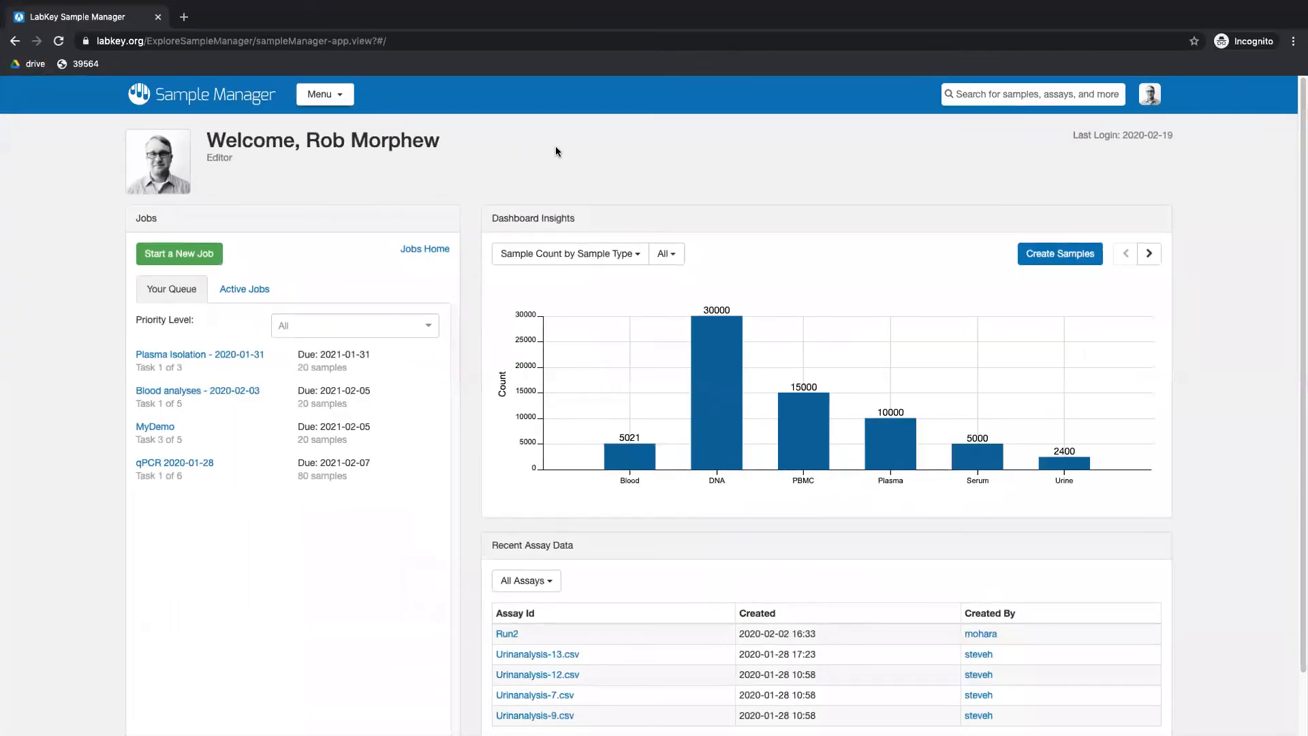
{"action": "key", "text": "super+r"}
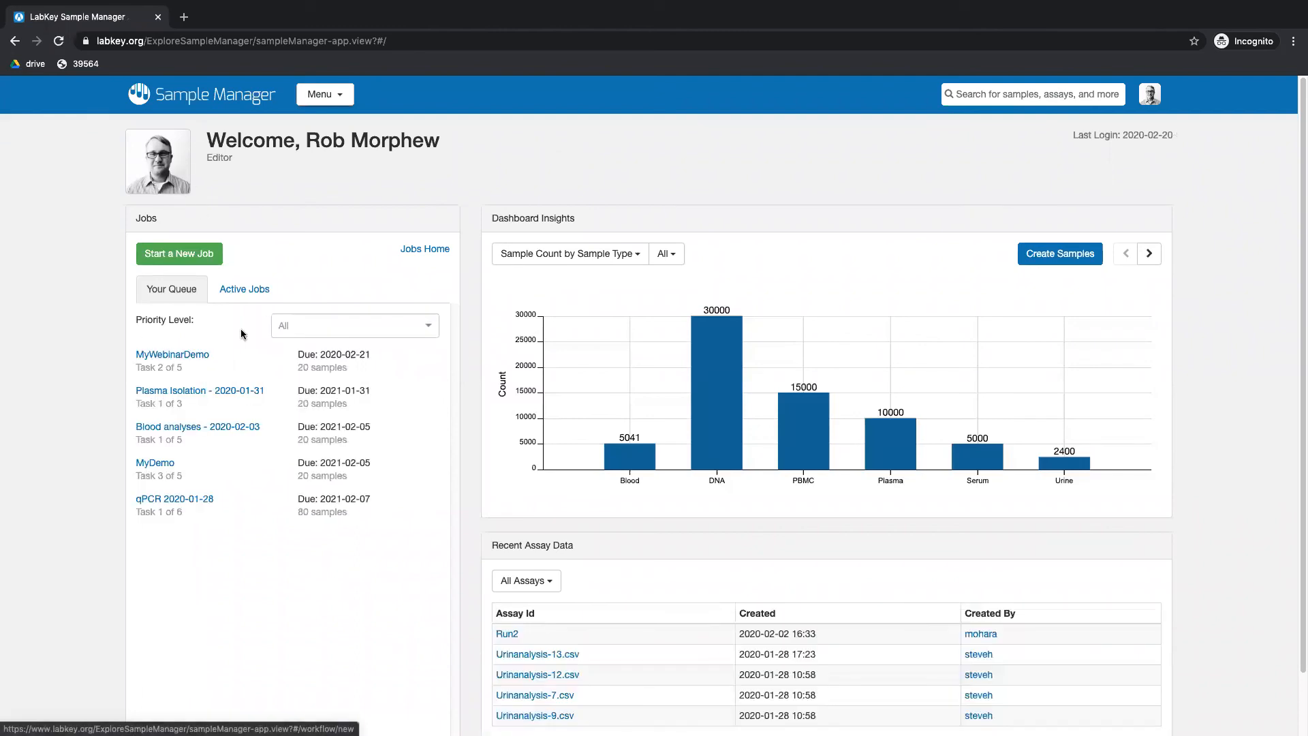
{"action": "left_click", "coordinate": [152, 355]}
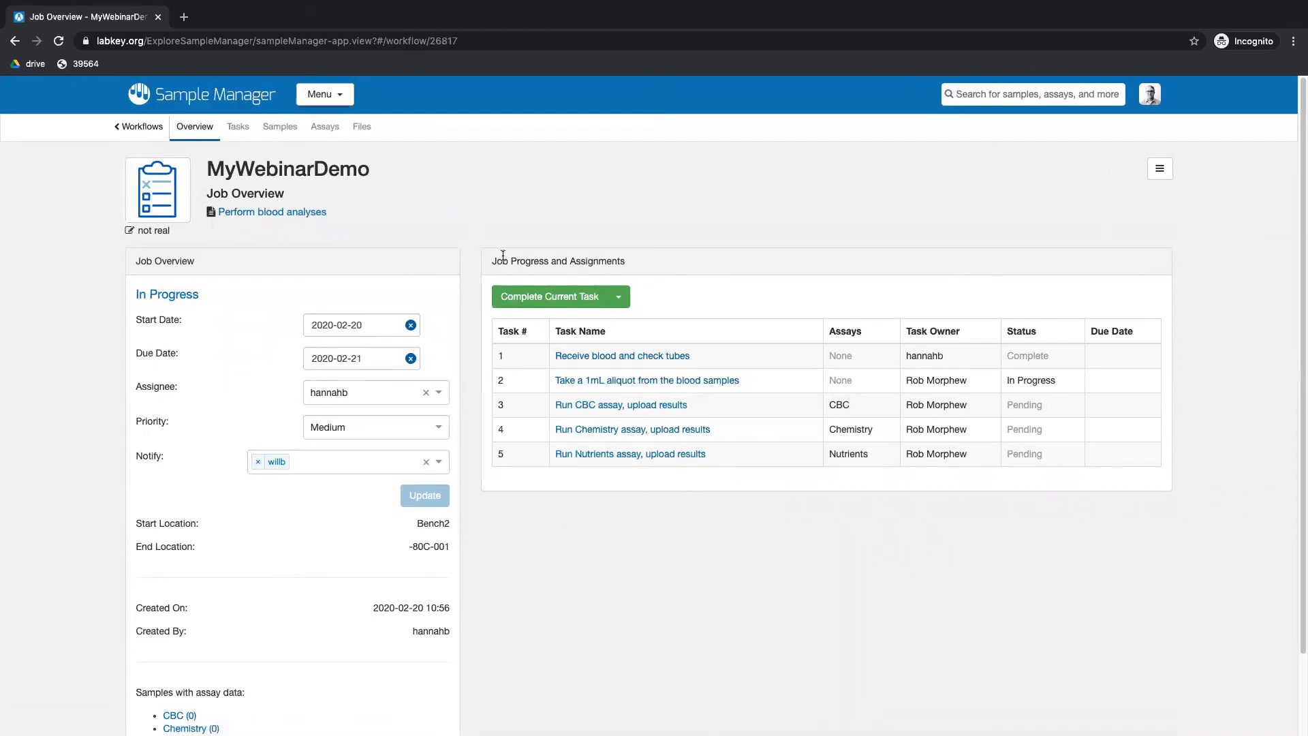
{"action": "left_click", "coordinate": [547, 299]}
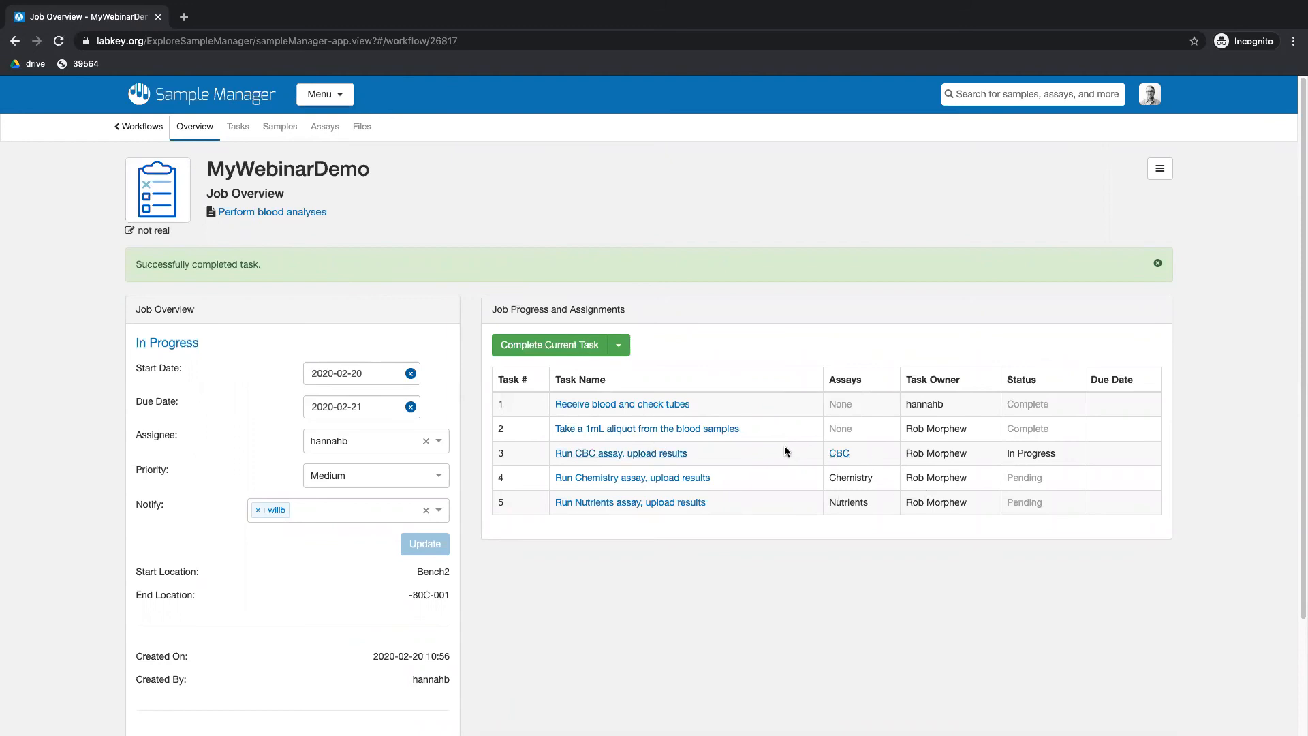
Step: Start a data import from the "Run CBC assay, upload results" task and set the Assay Id to CBC-webinardemo
{"action": "left_click", "coordinate": [660, 455]}
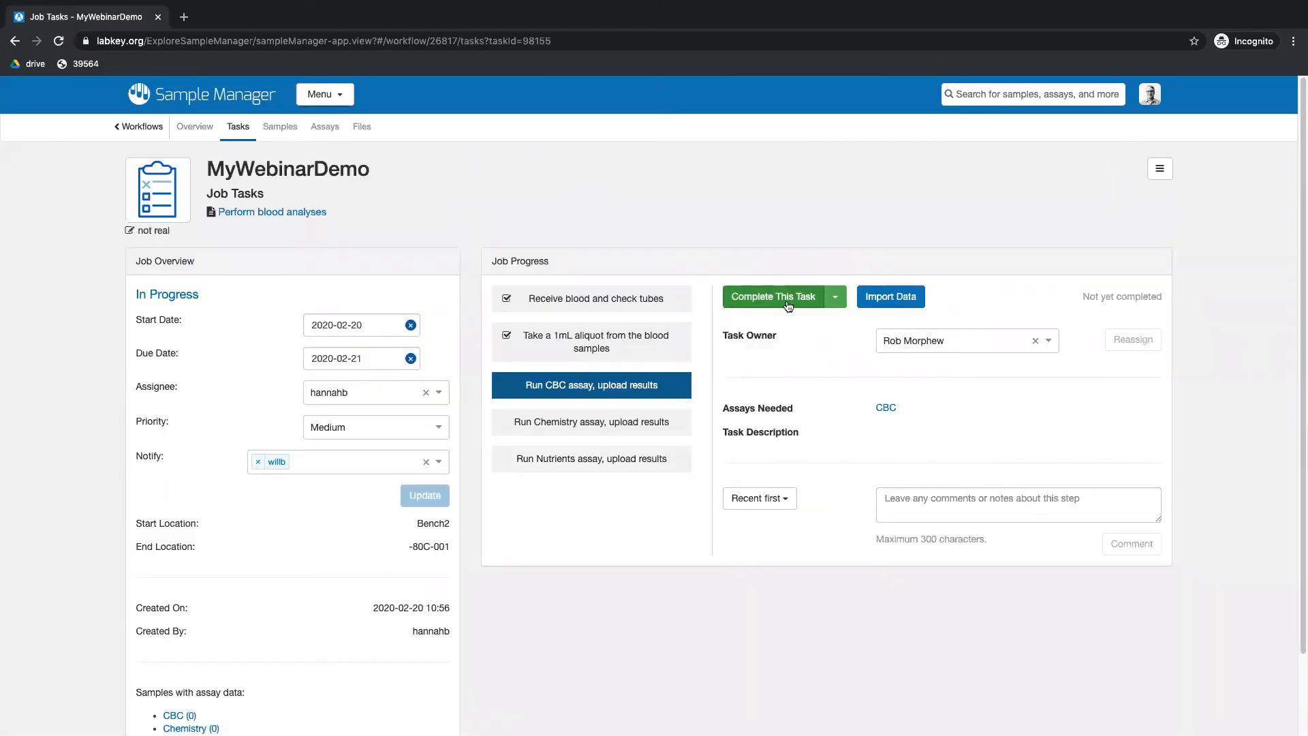
{"action": "left_click", "coordinate": [909, 304]}
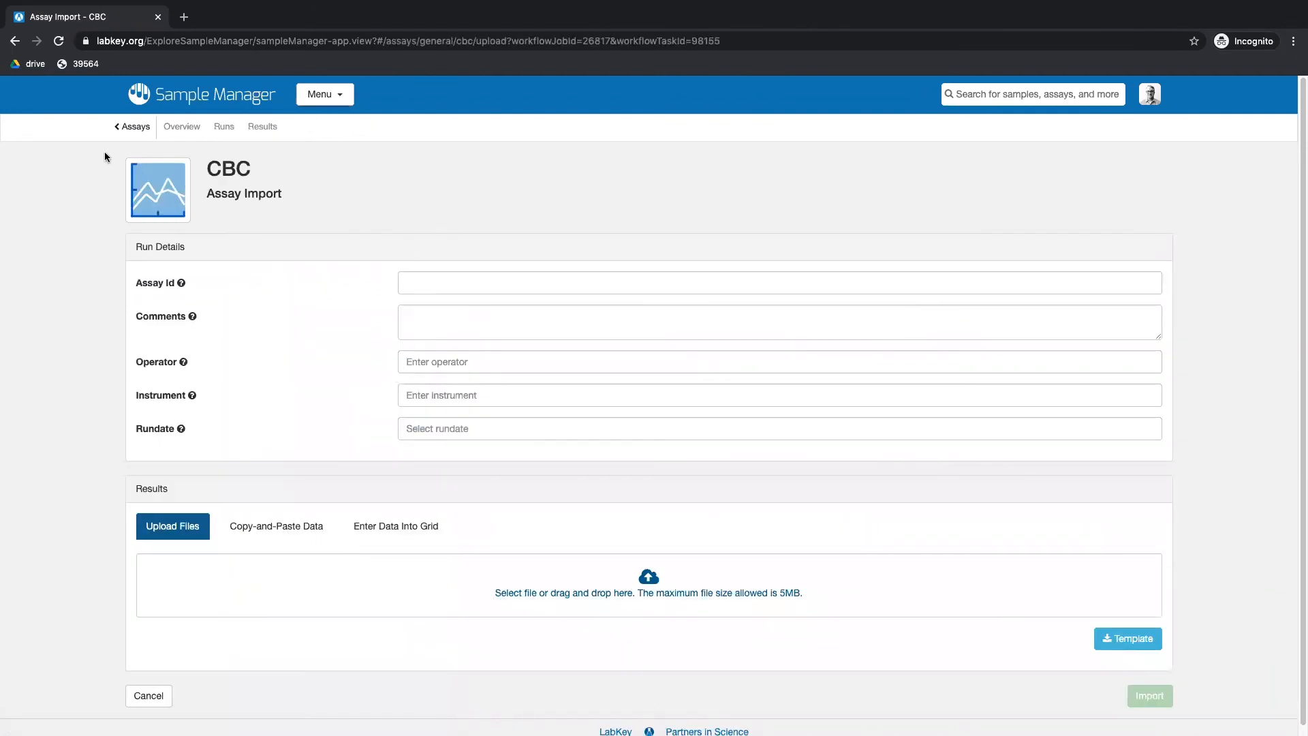
{"action": "left_click", "coordinate": [414, 282]}
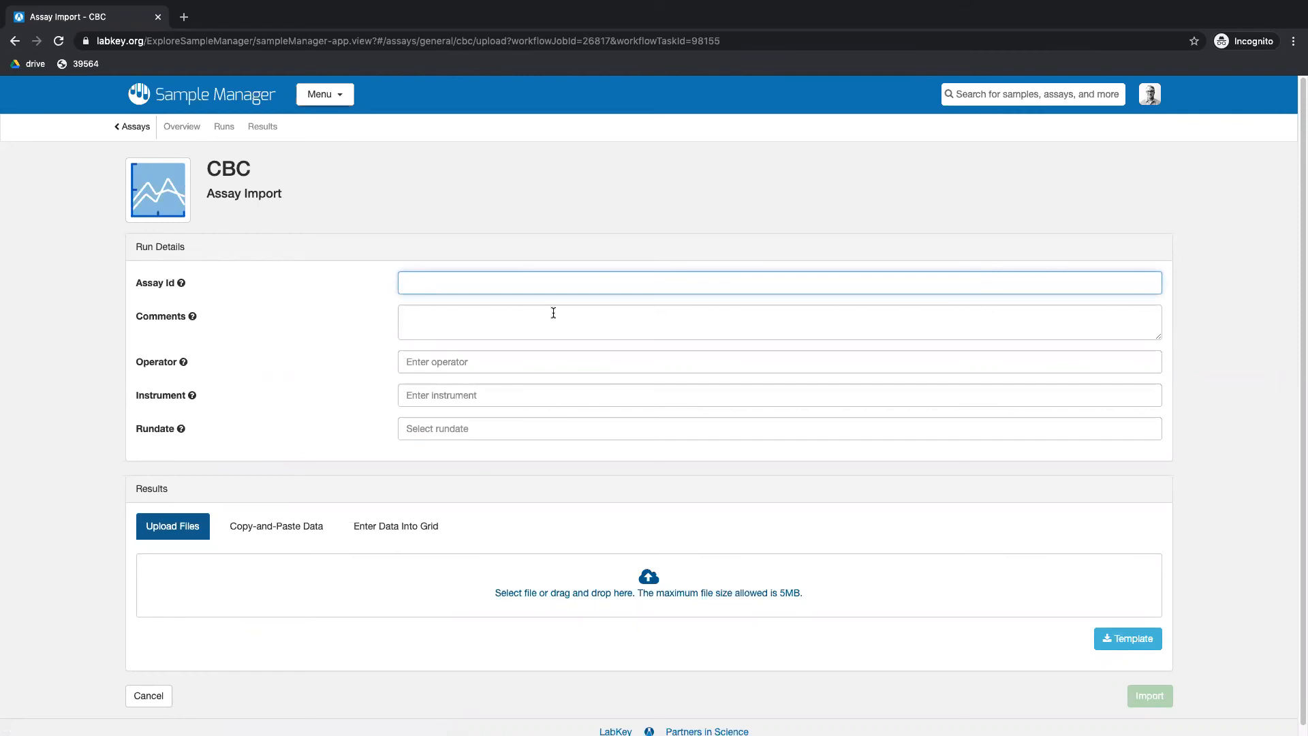
{"action": "type", "text": "CBC"}
{"action": "type", "text": "-webinardemo"}
Step: Enter the colleague's username as operator, INS-02 as instrument and 2020-02-20 as the CBC run's date
{"action": "left_click", "coordinate": [498, 359]}
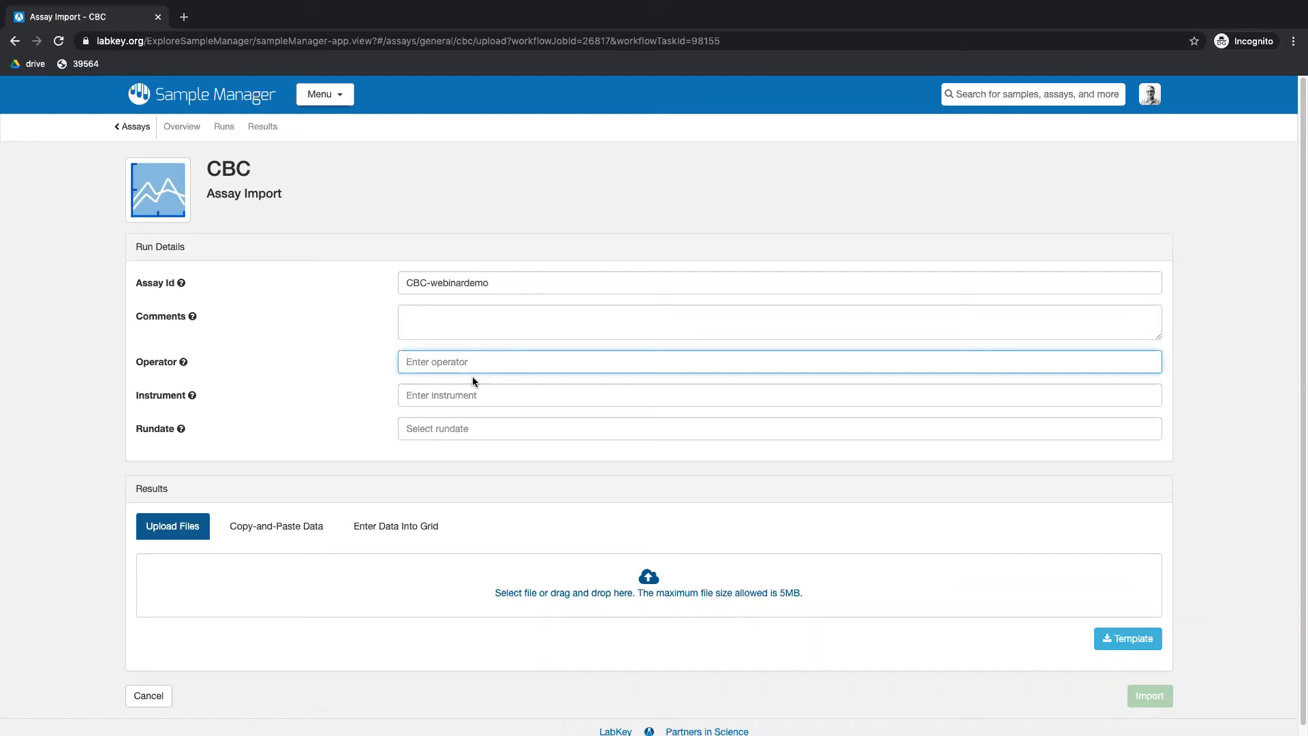
{"action": "type", "text": "robertm"}
{"action": "key", "text": "Tab"}
{"action": "type", "text": "INS"}
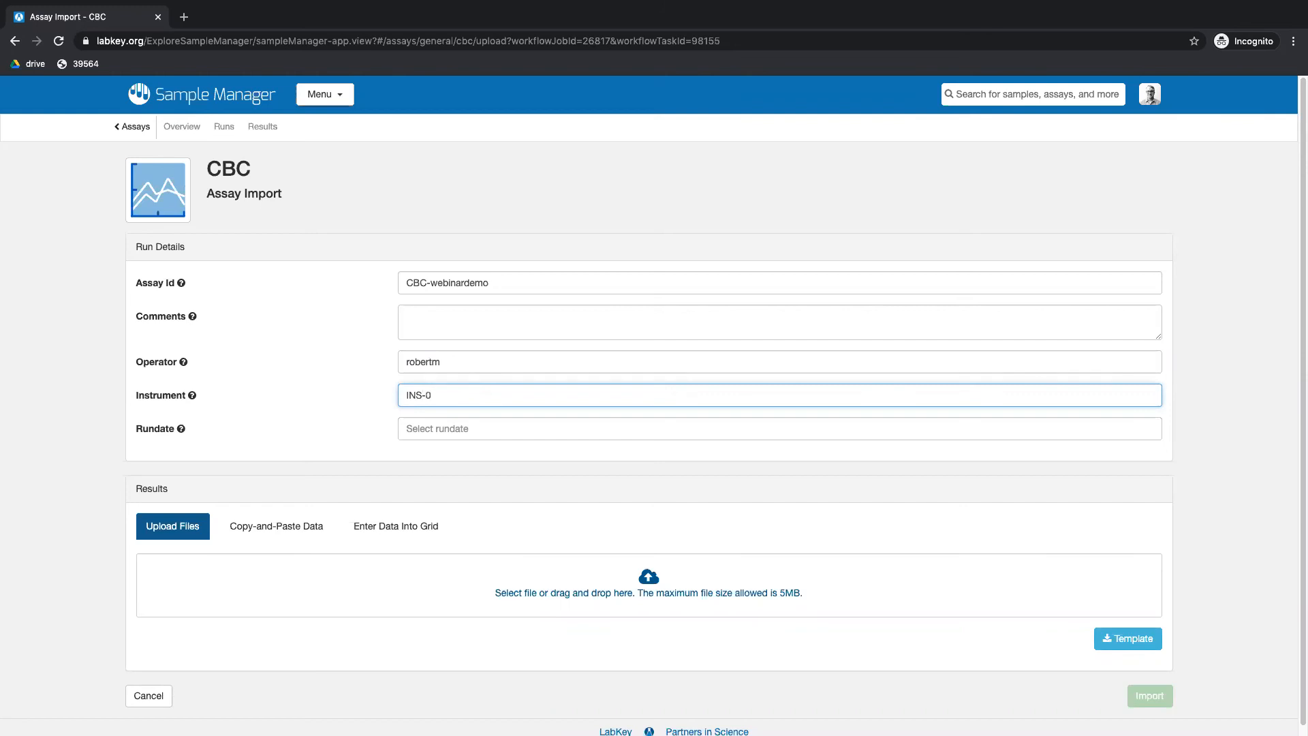
{"action": "key", "text": "Tab"}
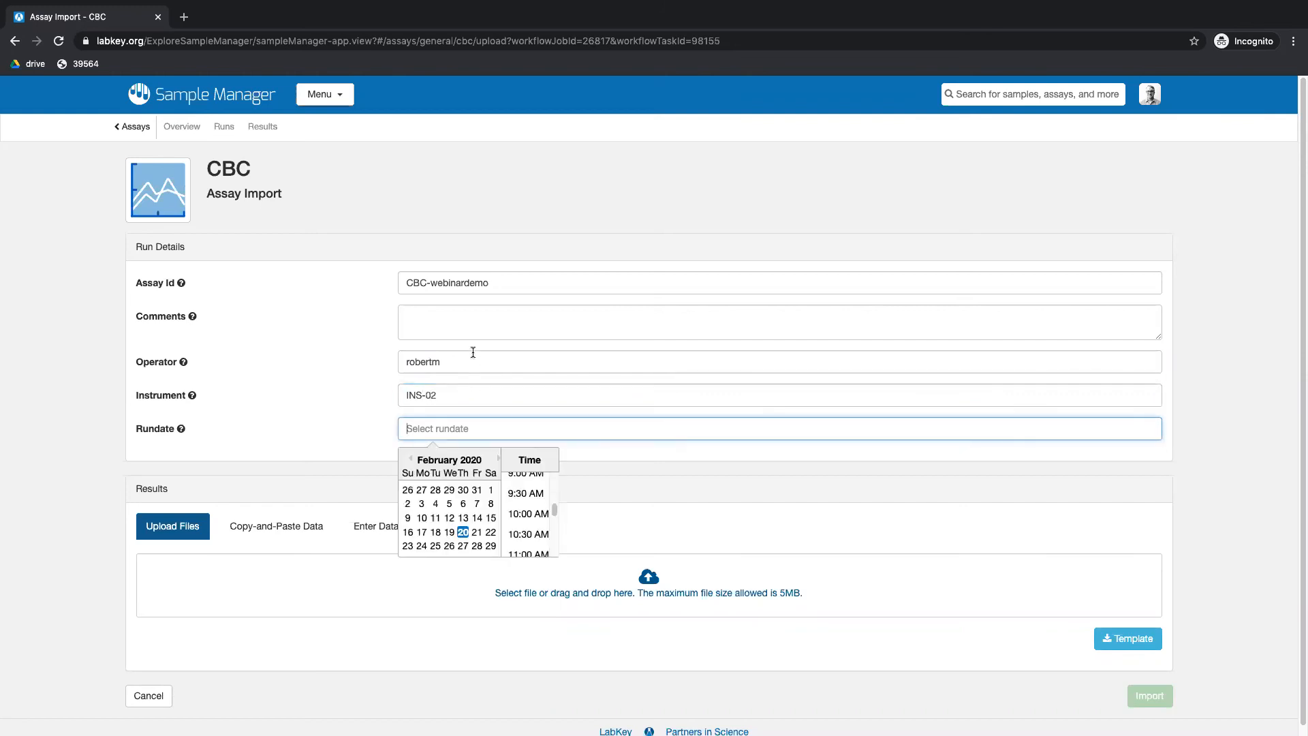
{"action": "left_click", "coordinate": [463, 533]}
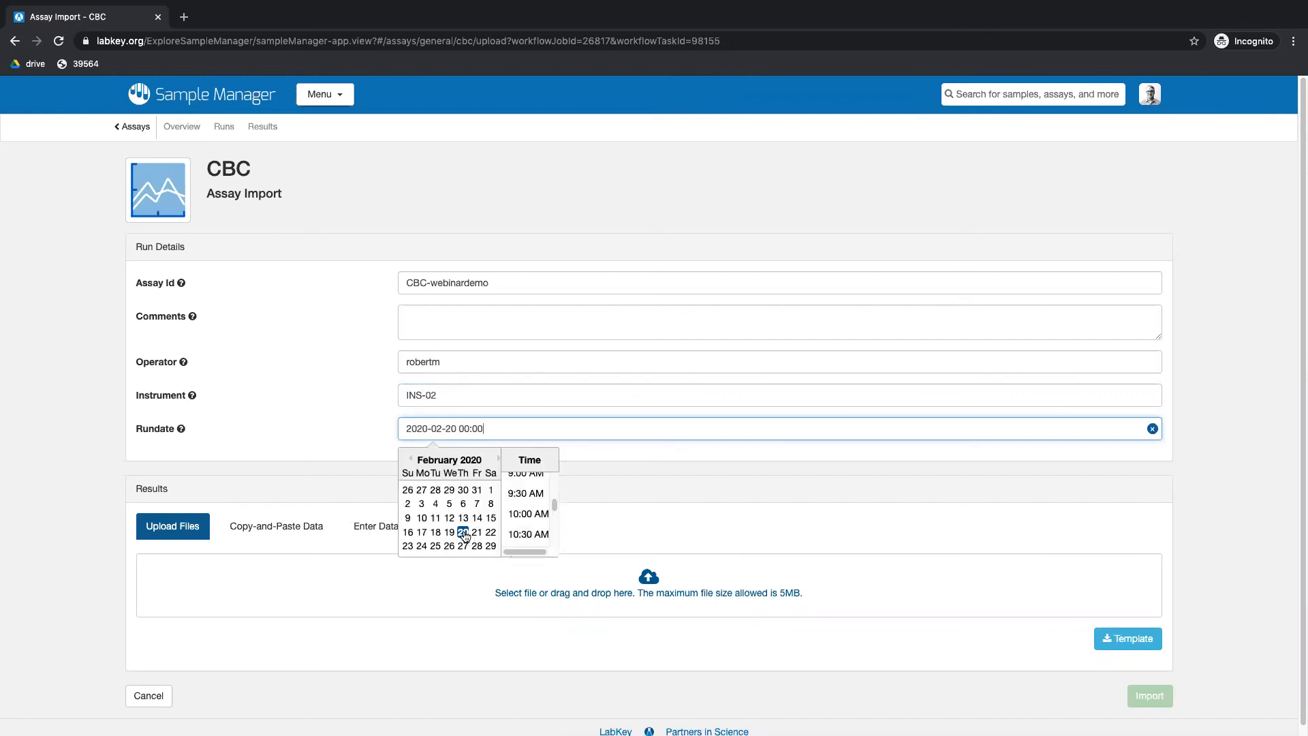
{"action": "left_click", "coordinate": [629, 499]}
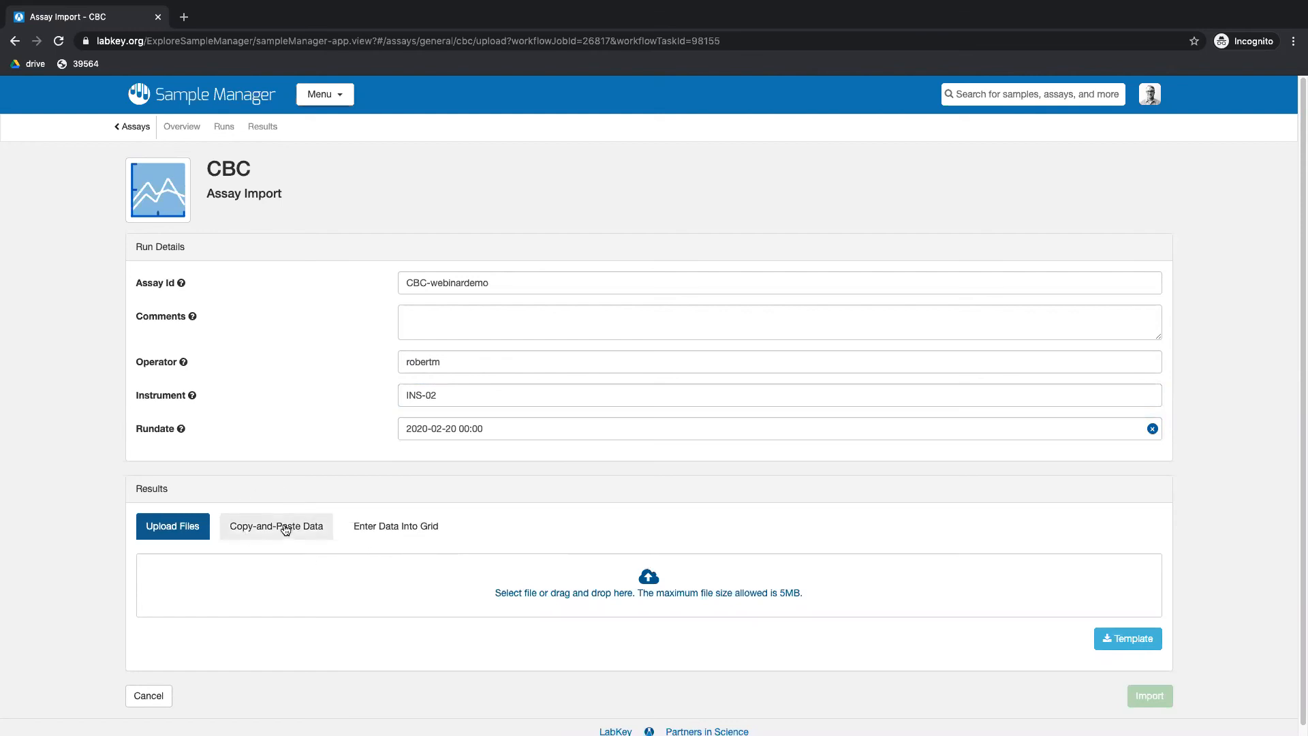
Step: Upload CBC_run.xlsx from the Desktop as the CBC results file and review its data preview
{"action": "left_click", "coordinate": [597, 597]}
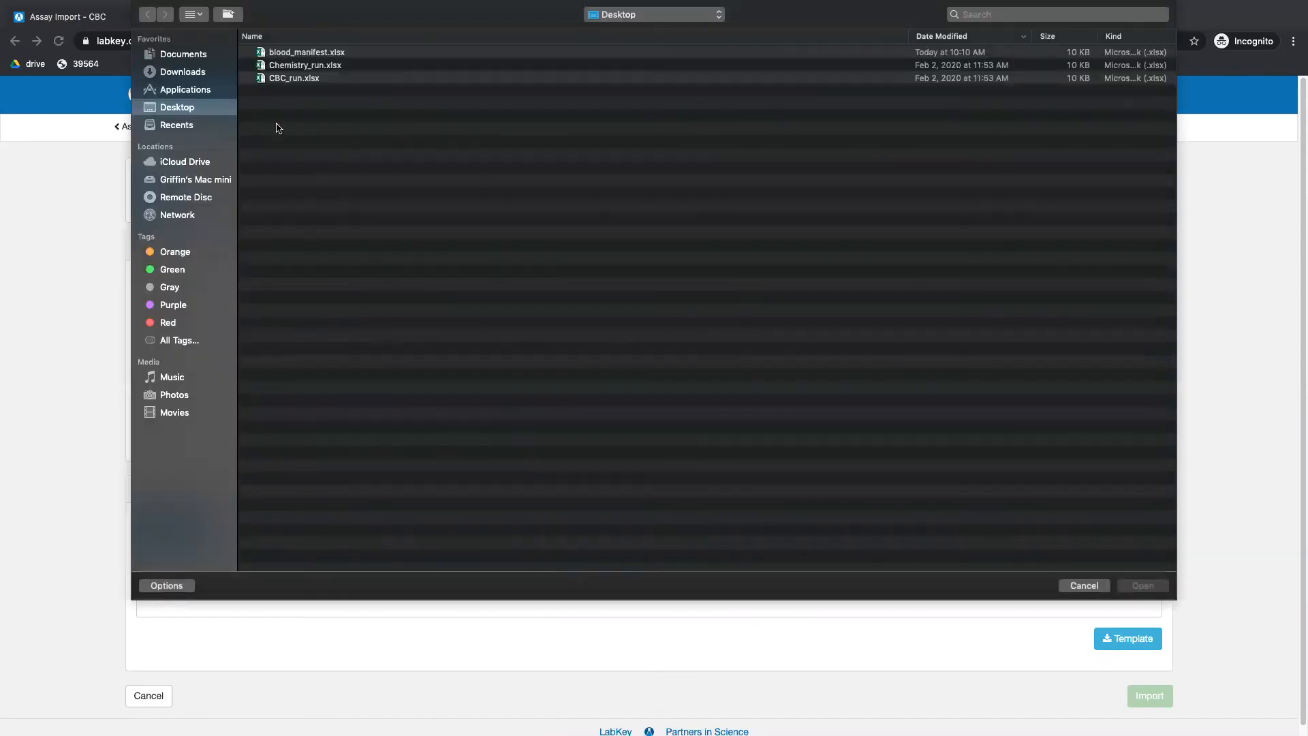
{"action": "left_click", "coordinate": [265, 78]}
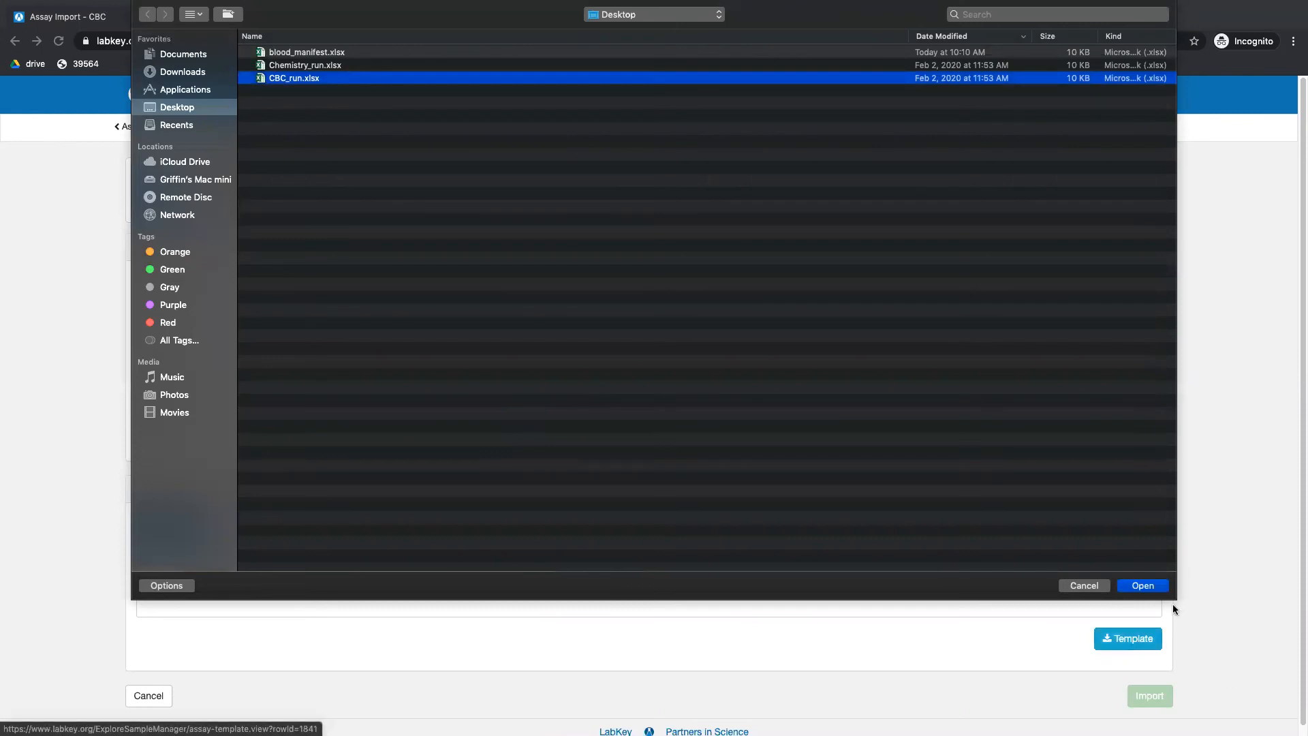
{"action": "left_click", "coordinate": [1145, 586]}
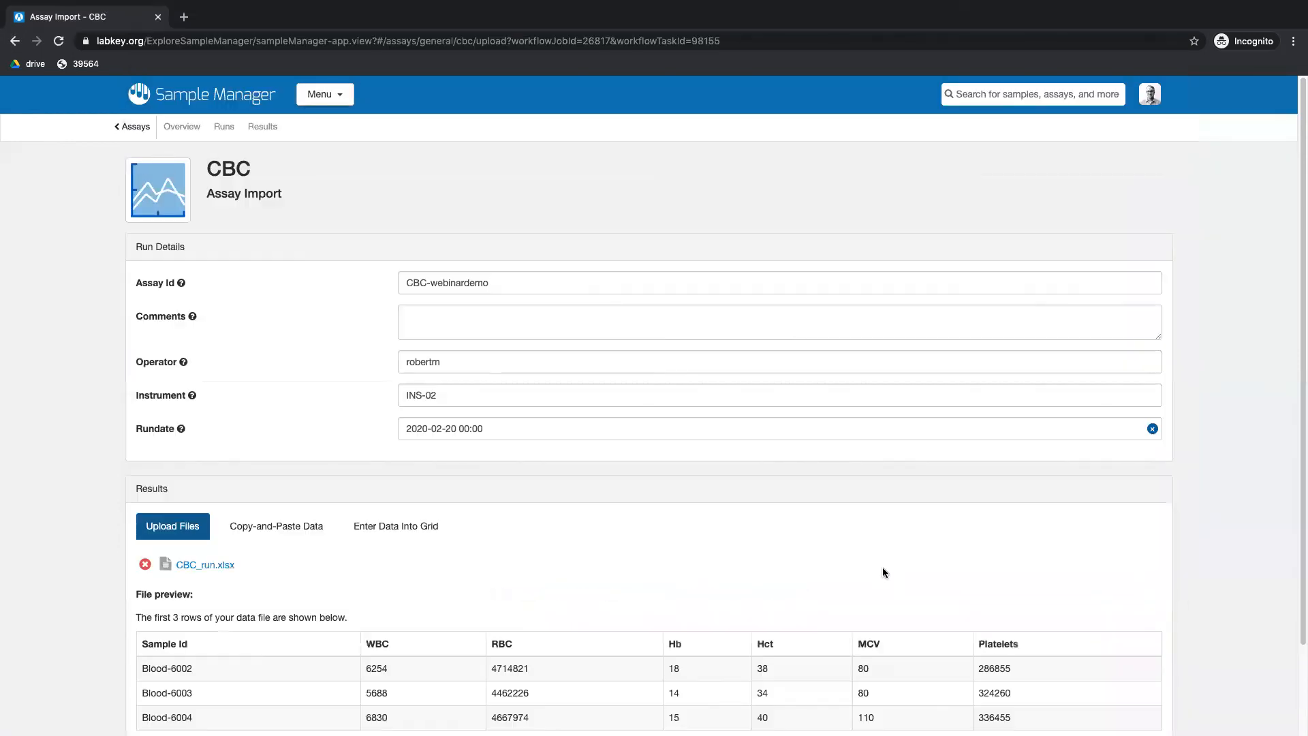
{"action": "scroll", "coordinate": [885, 563], "scroll_direction": "down", "scroll_amount": 3}
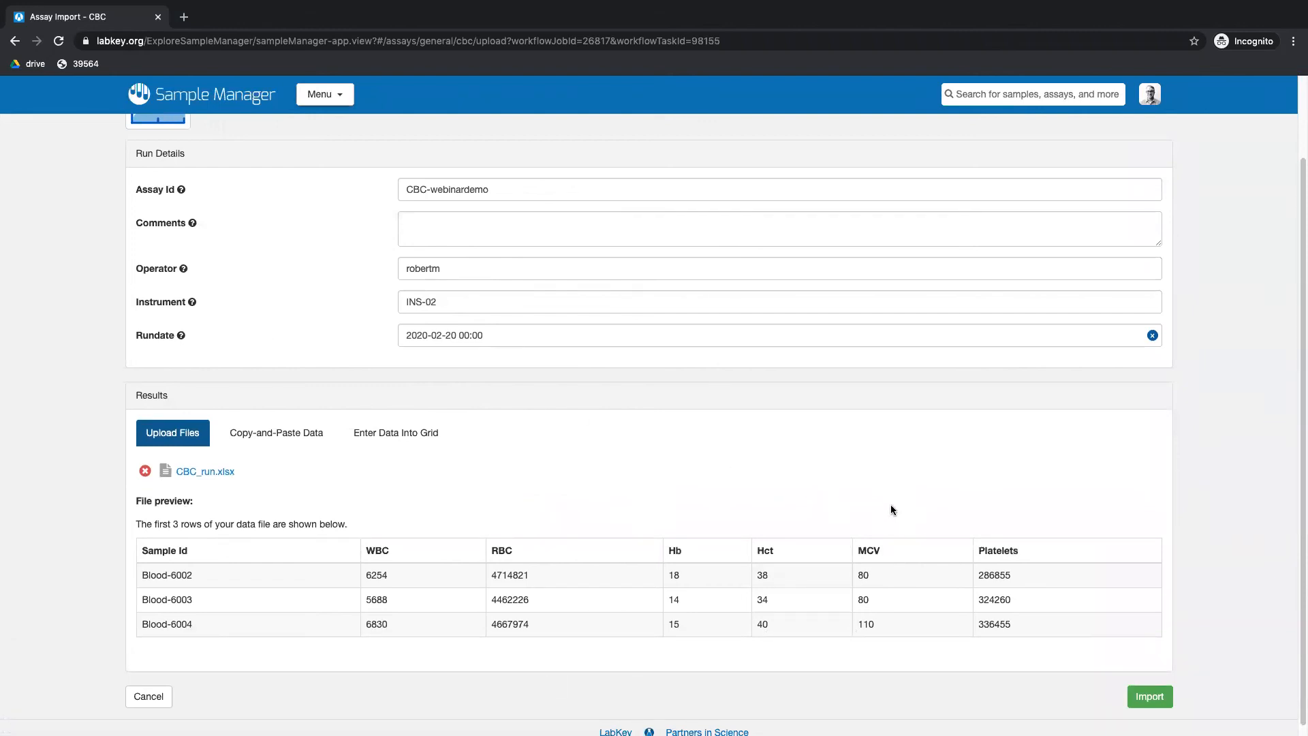
Step: Import the CBC-webinardemo run, accepting the rename of its duplicate results file to CBC_run-1.xlsx
{"action": "scroll", "coordinate": [891, 510], "scroll_direction": "down", "scroll_amount": 1}
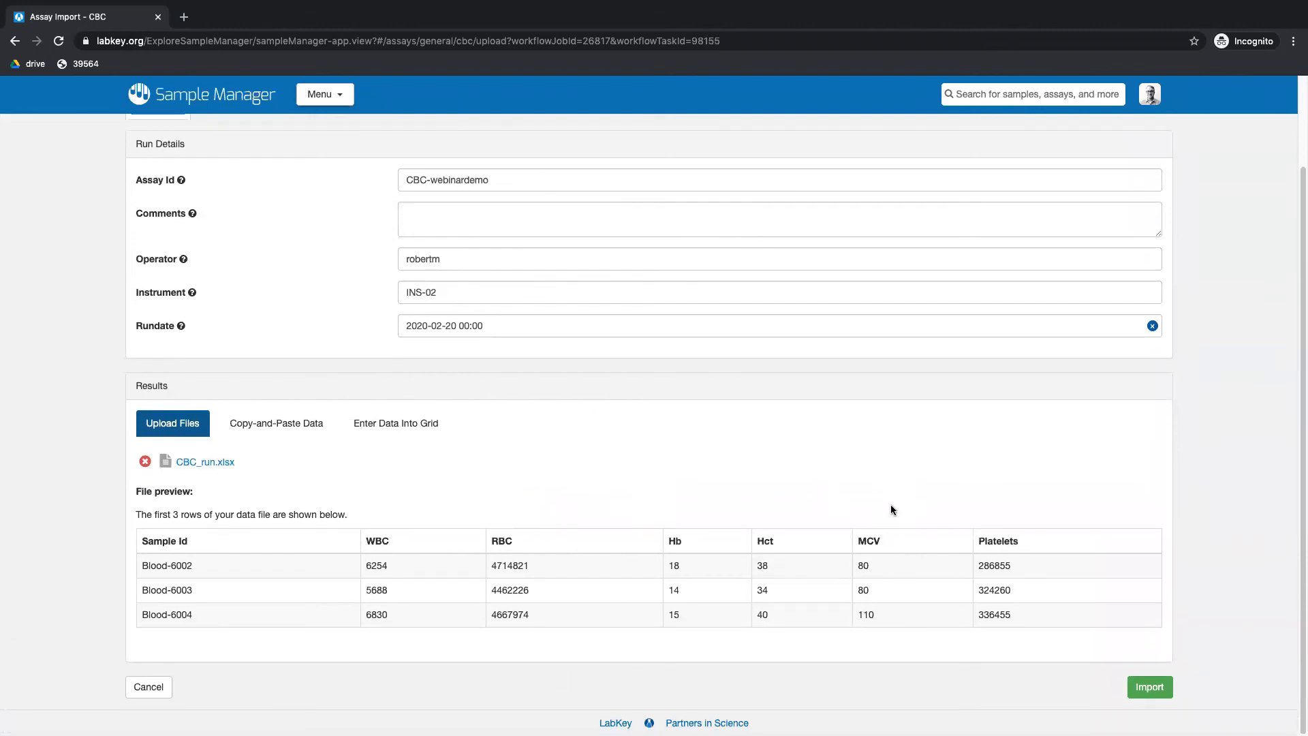
{"action": "left_click", "coordinate": [1150, 687]}
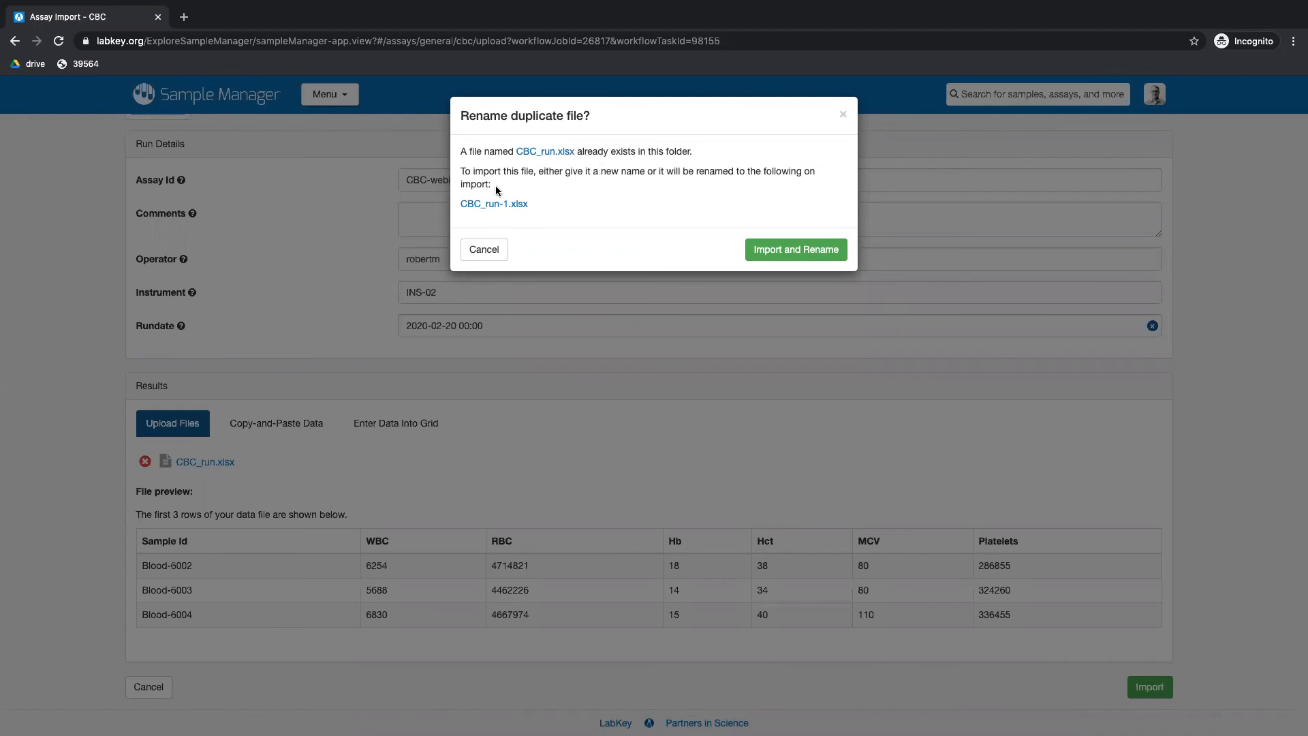
{"action": "left_click", "coordinate": [804, 250]}
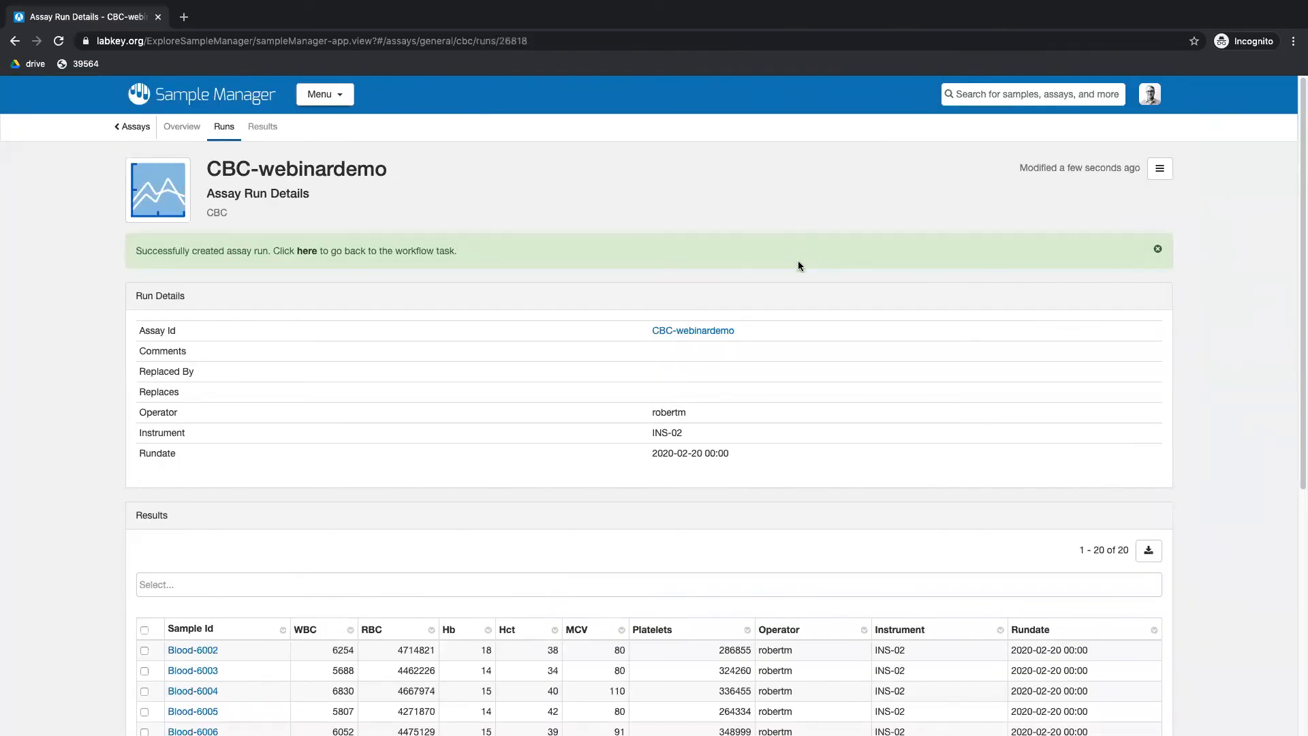
Step: Review the imported CBC-webinardemo run's details and the assay results listed for its Blood samples
{"action": "scroll", "coordinate": [829, 414], "scroll_direction": "down", "scroll_amount": 1}
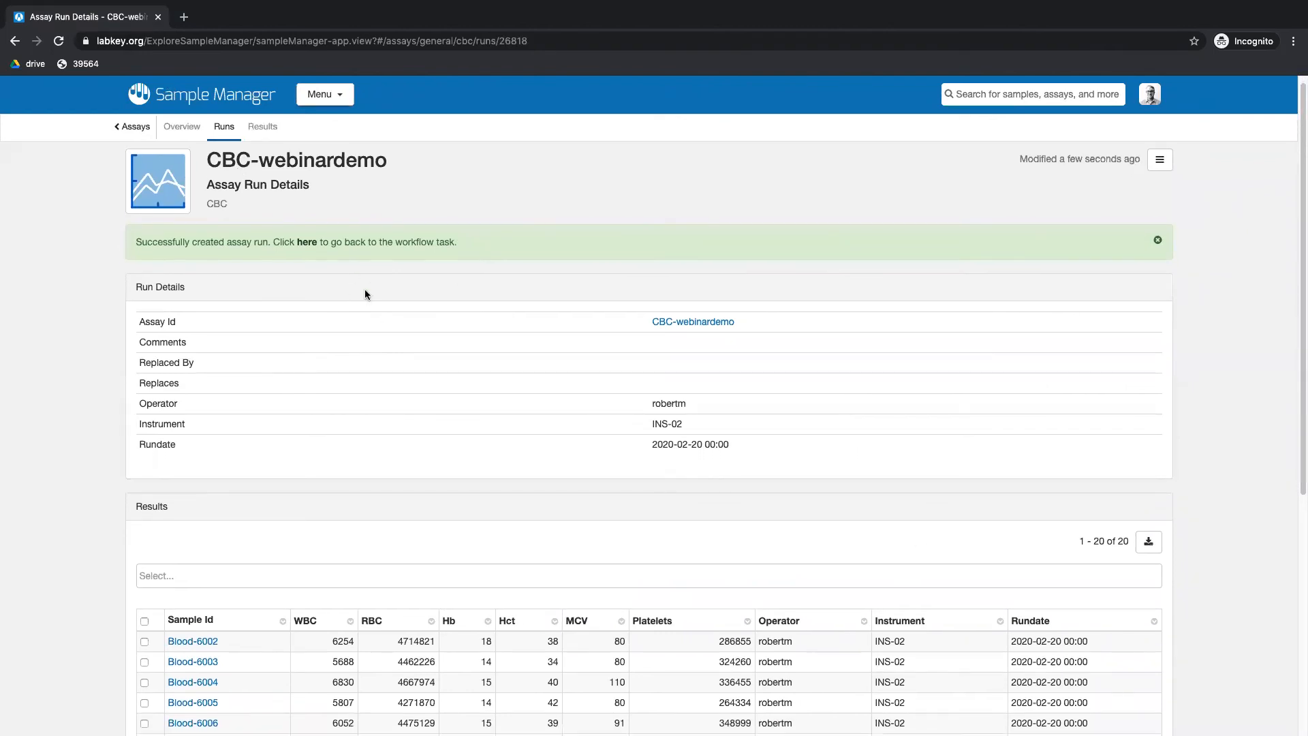
{"action": "scroll", "coordinate": [477, 450], "scroll_direction": "down", "scroll_amount": 1}
{"action": "scroll", "coordinate": [477, 450], "scroll_direction": "down", "scroll_amount": 3}
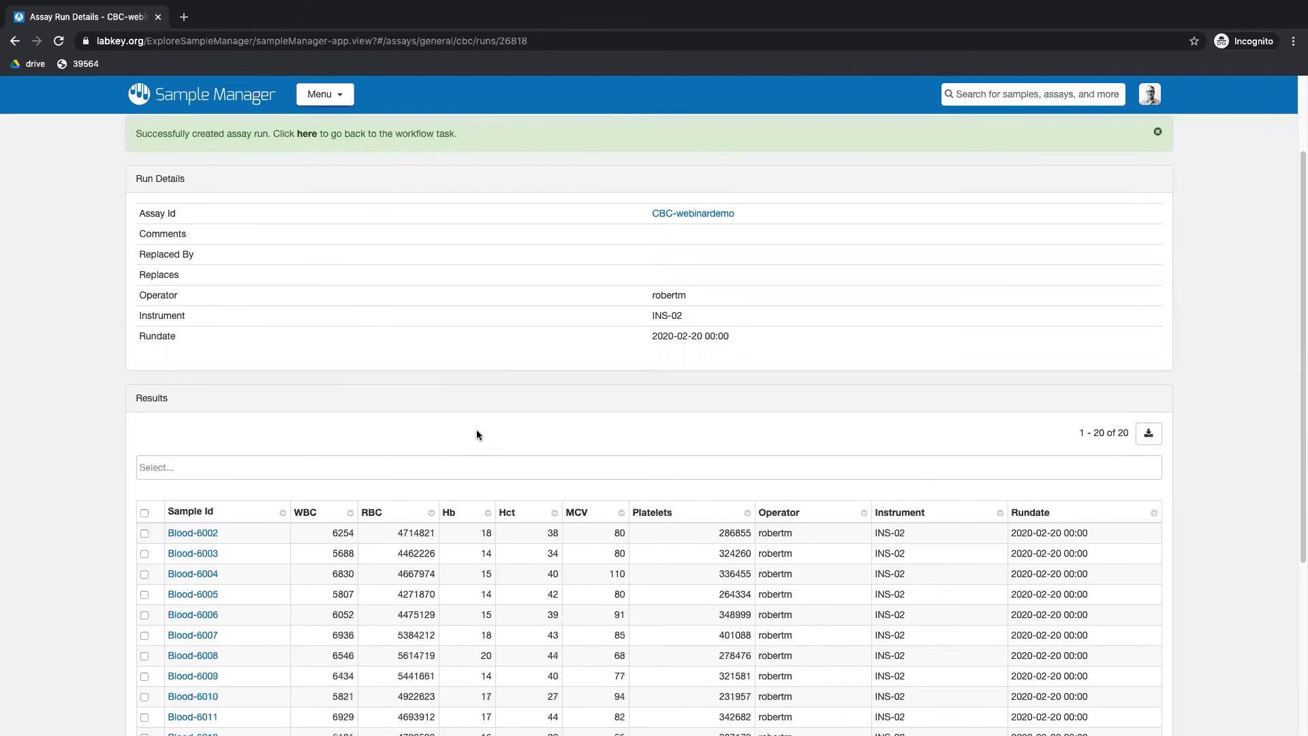
{"action": "scroll", "coordinate": [533, 615], "scroll_direction": "down", "scroll_amount": 2}
{"action": "scroll", "coordinate": [534, 616], "scroll_direction": "down", "scroll_amount": 3}
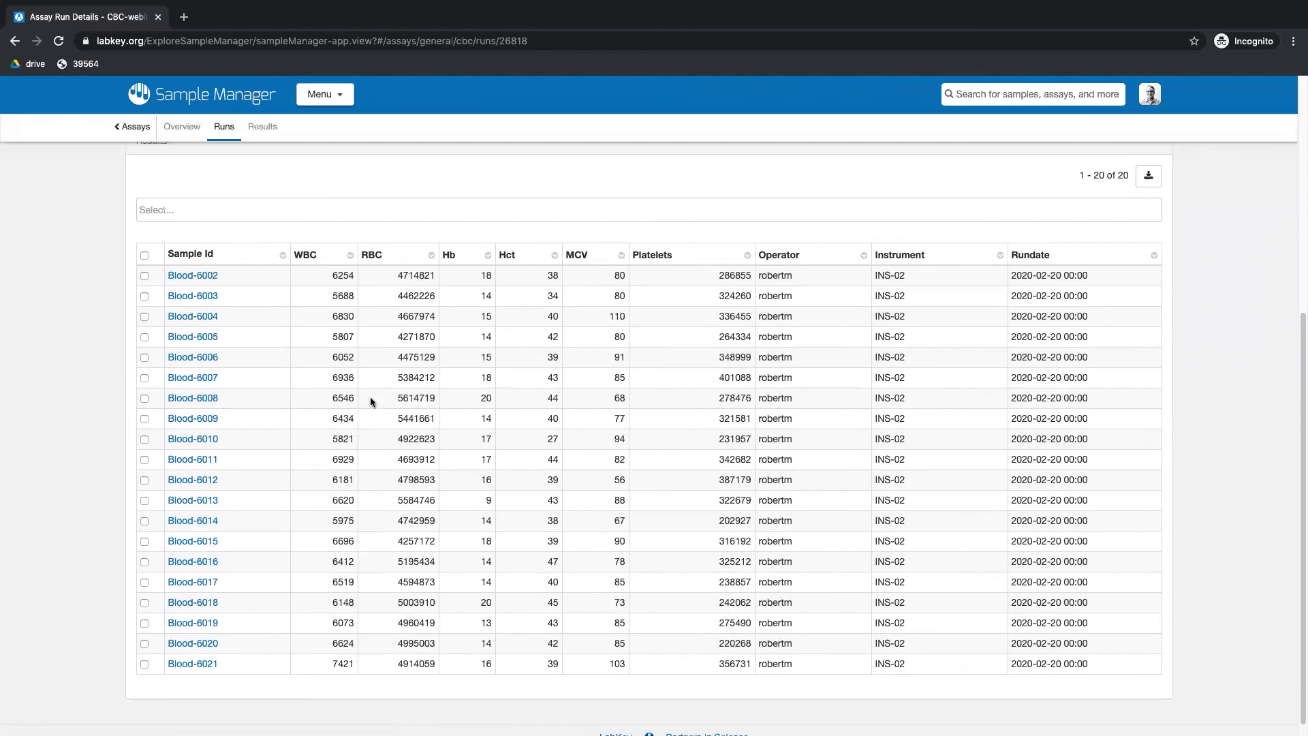
{"action": "scroll", "coordinate": [371, 402], "scroll_direction": "up", "scroll_amount": 4}
{"action": "scroll", "coordinate": [371, 402], "scroll_direction": "up", "scroll_amount": 2}
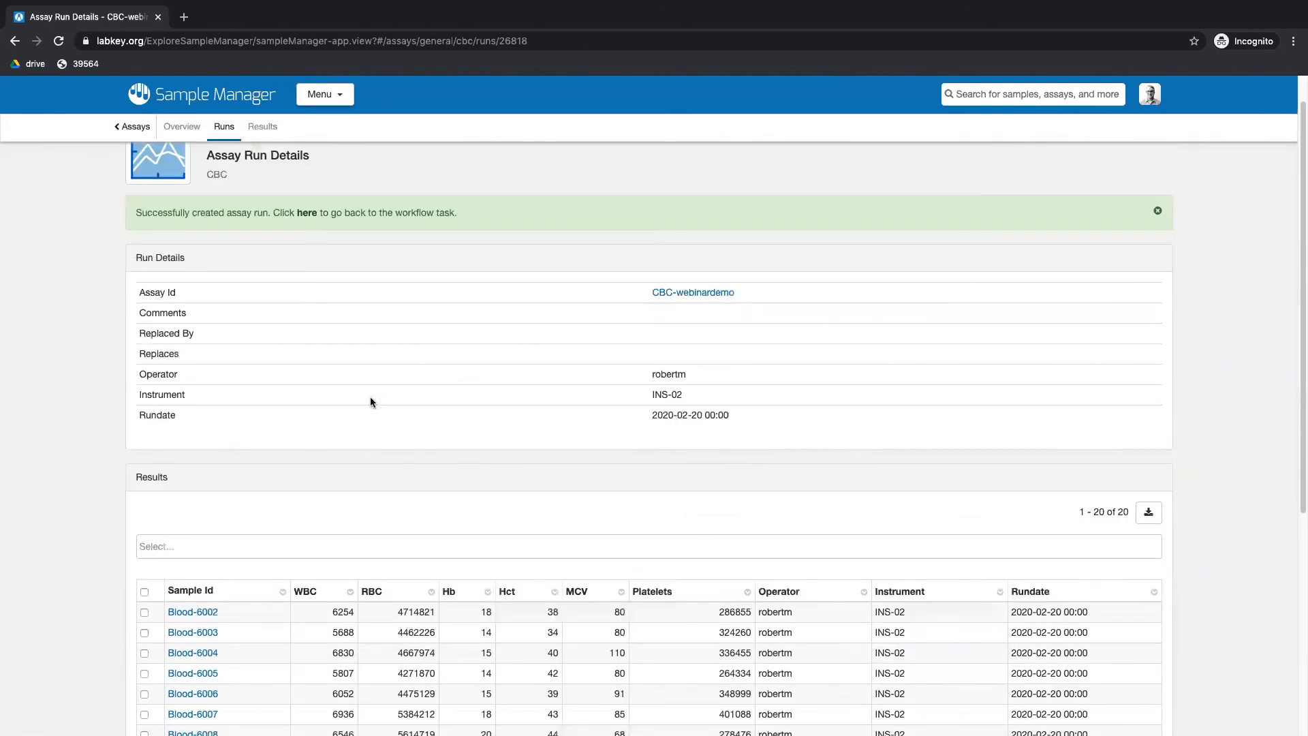
Step: View the list of all CBC assay runs, including the newly imported one
{"action": "left_click", "coordinate": [222, 131]}
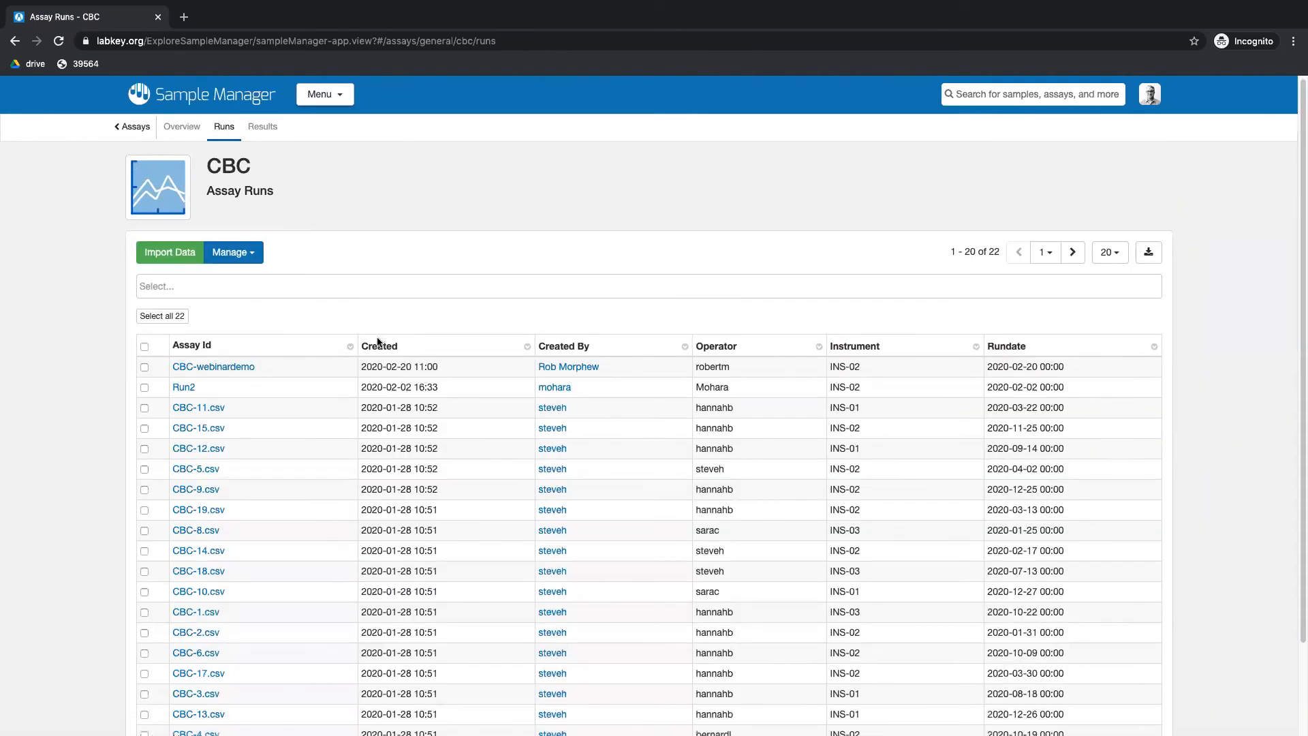
{"action": "scroll", "coordinate": [378, 342], "scroll_direction": "down", "scroll_amount": 2}
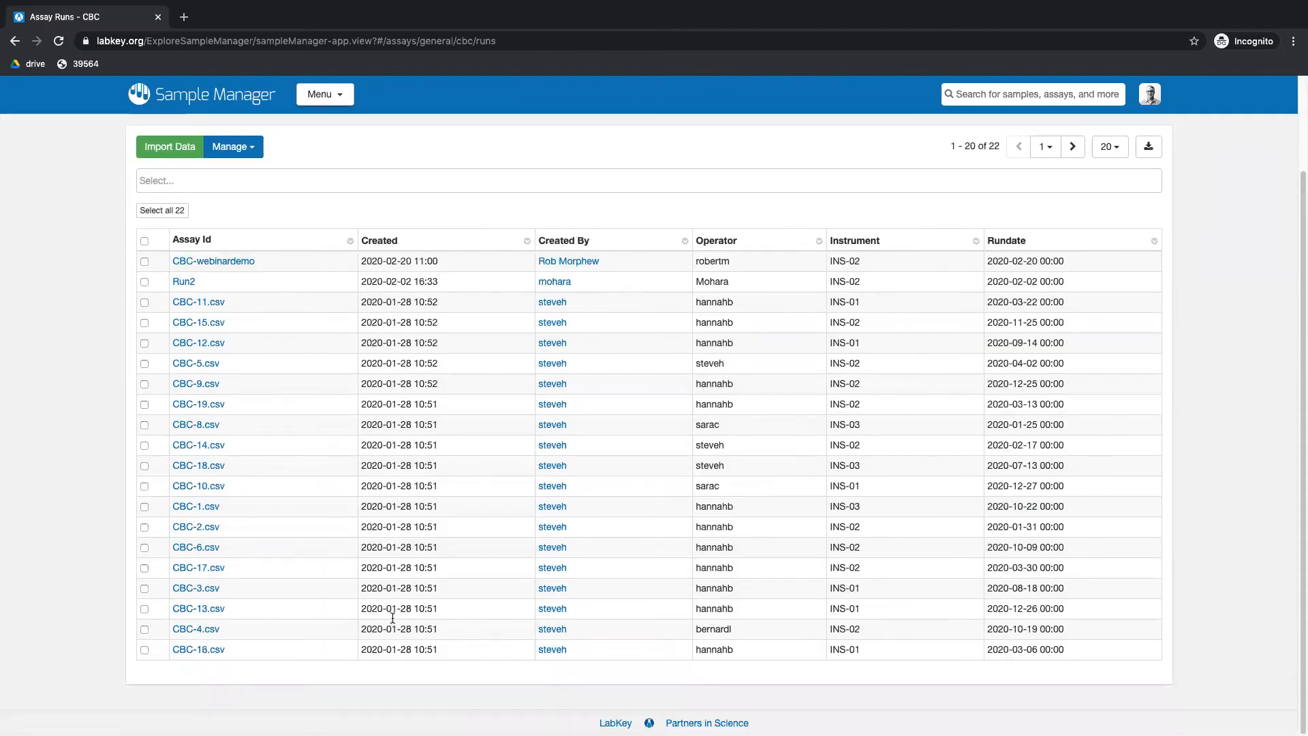
{"action": "scroll", "coordinate": [291, 604], "scroll_direction": "up", "scroll_amount": 2}
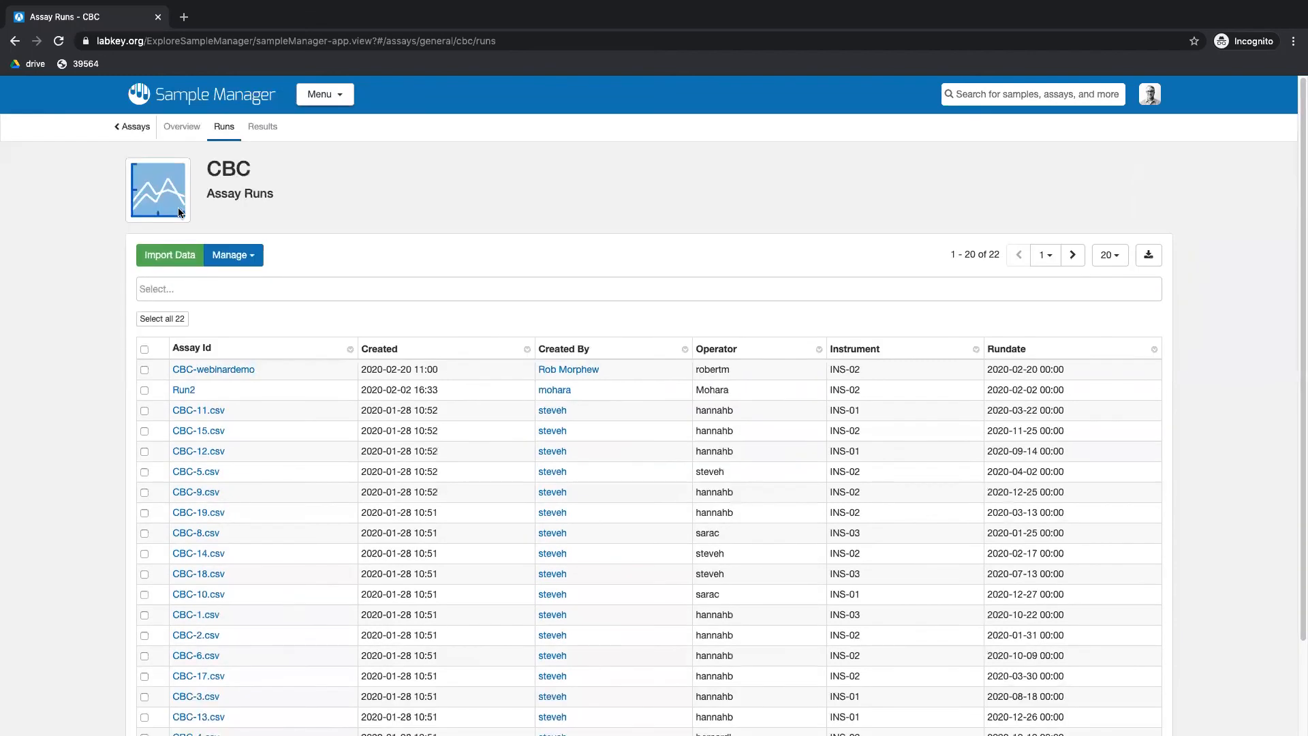
Step: Display the results across all CBC runs and filter them to WBC values greater than 6000
{"action": "left_click", "coordinate": [254, 135]}
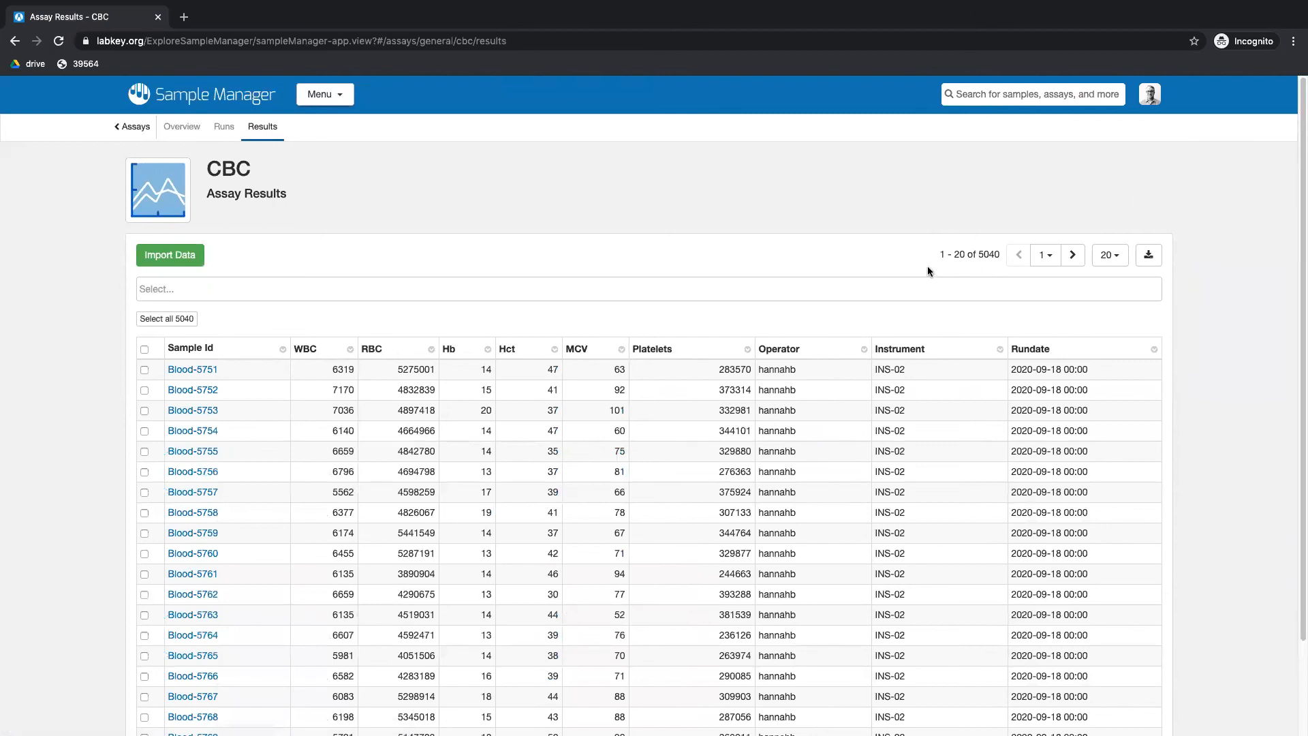
{"action": "left_click", "coordinate": [464, 290]}
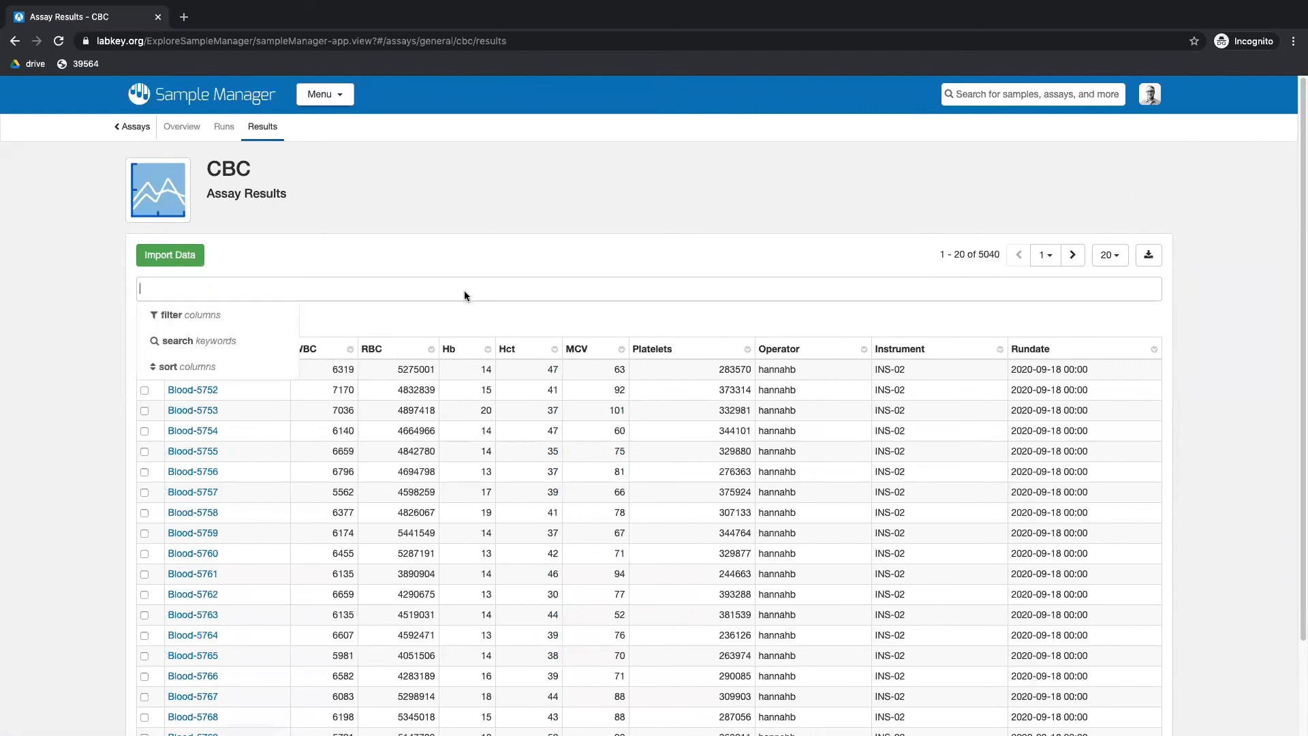
{"action": "left_click", "coordinate": [246, 318]}
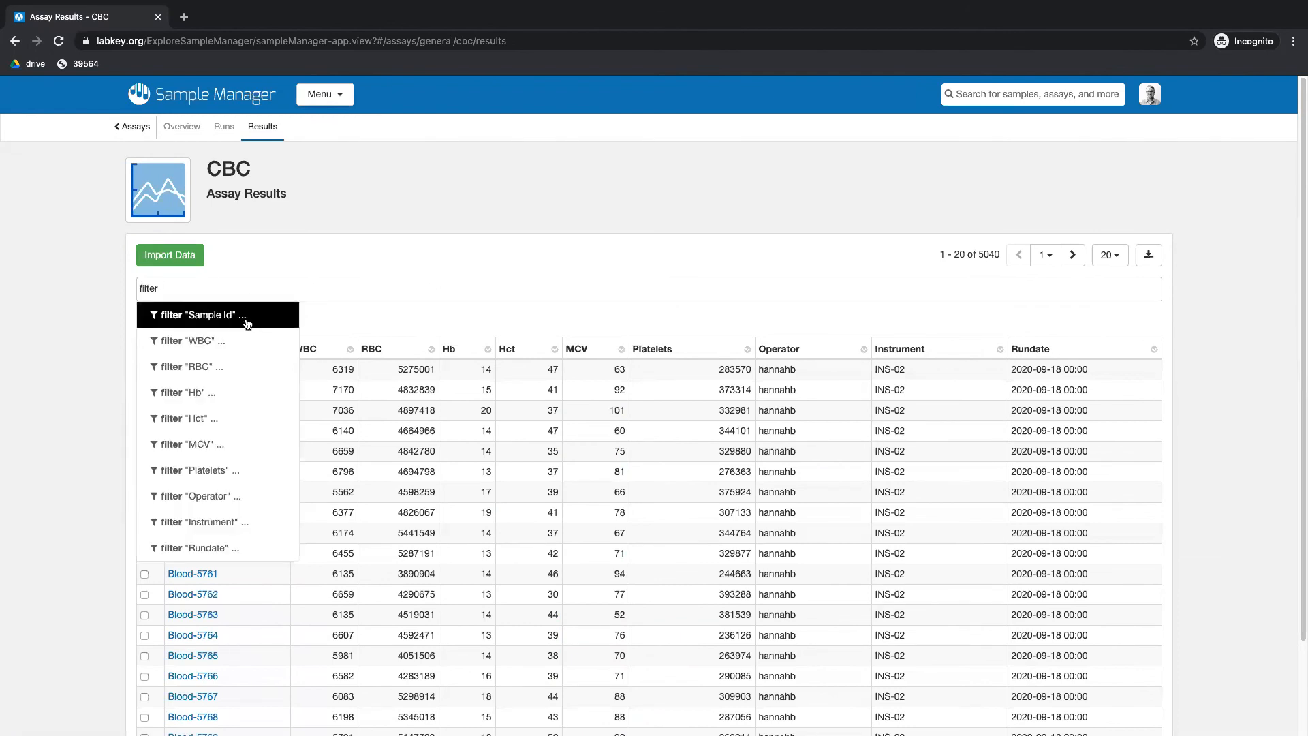
{"action": "left_click", "coordinate": [251, 341]}
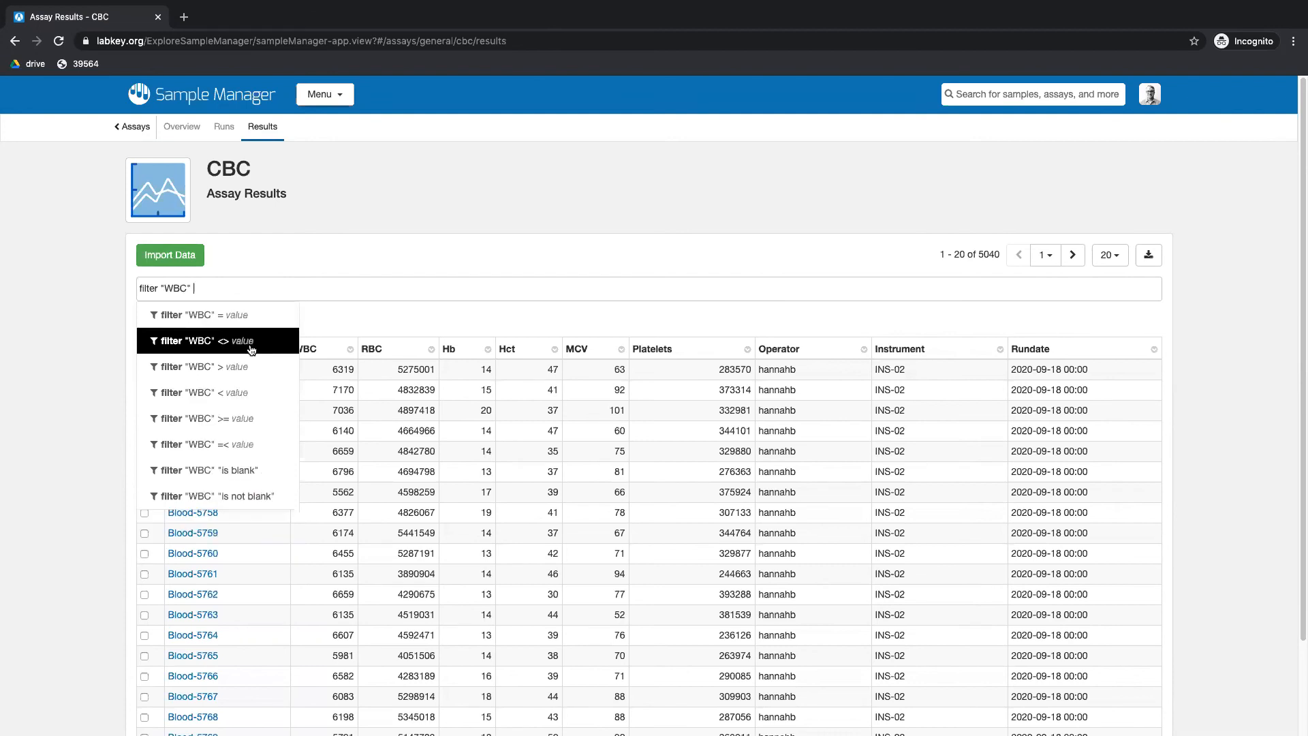
{"action": "left_click", "coordinate": [283, 371]}
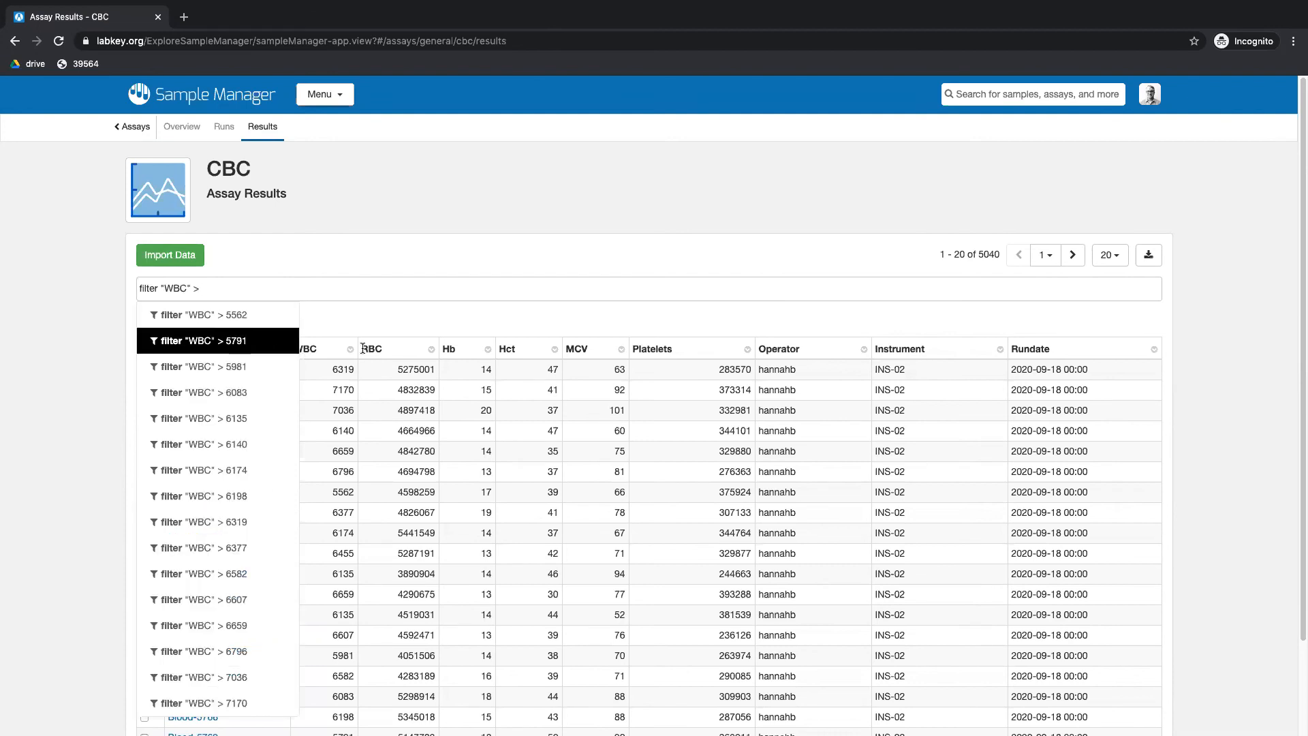
{"action": "type", "text": "6000"}
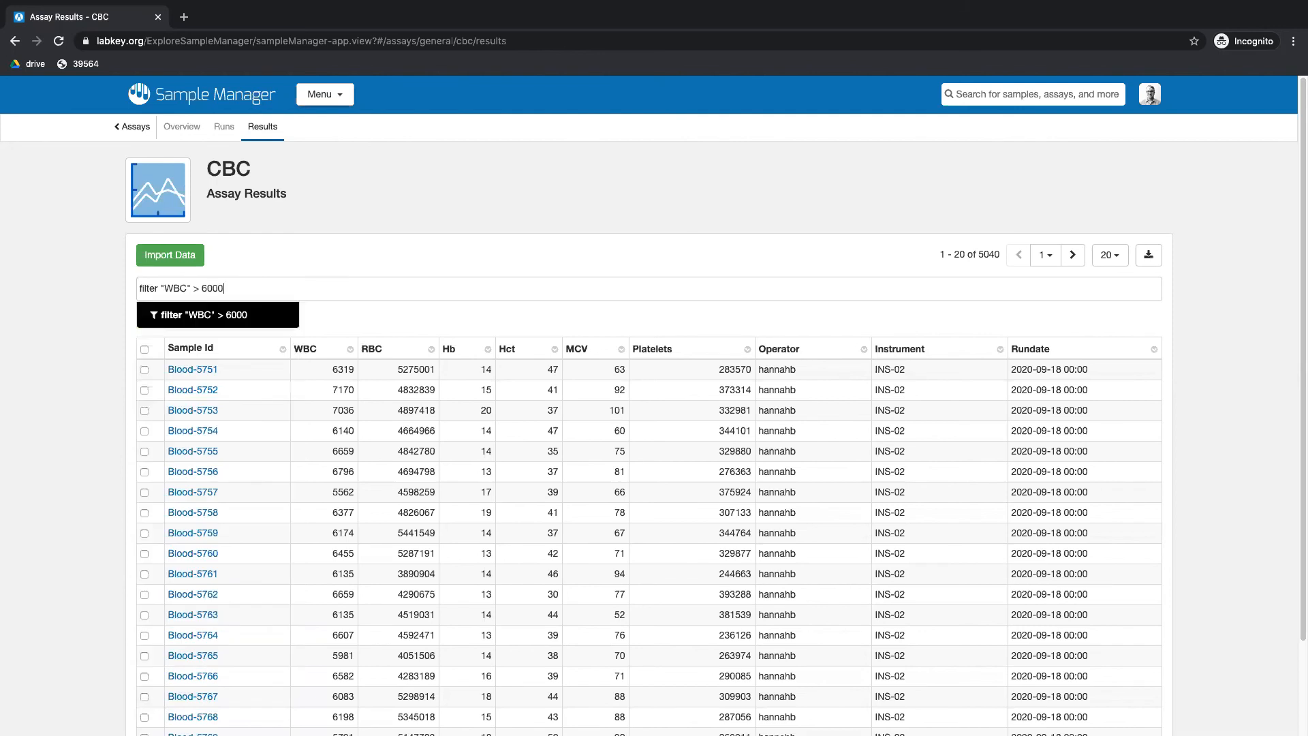
{"action": "key", "text": "Return"}
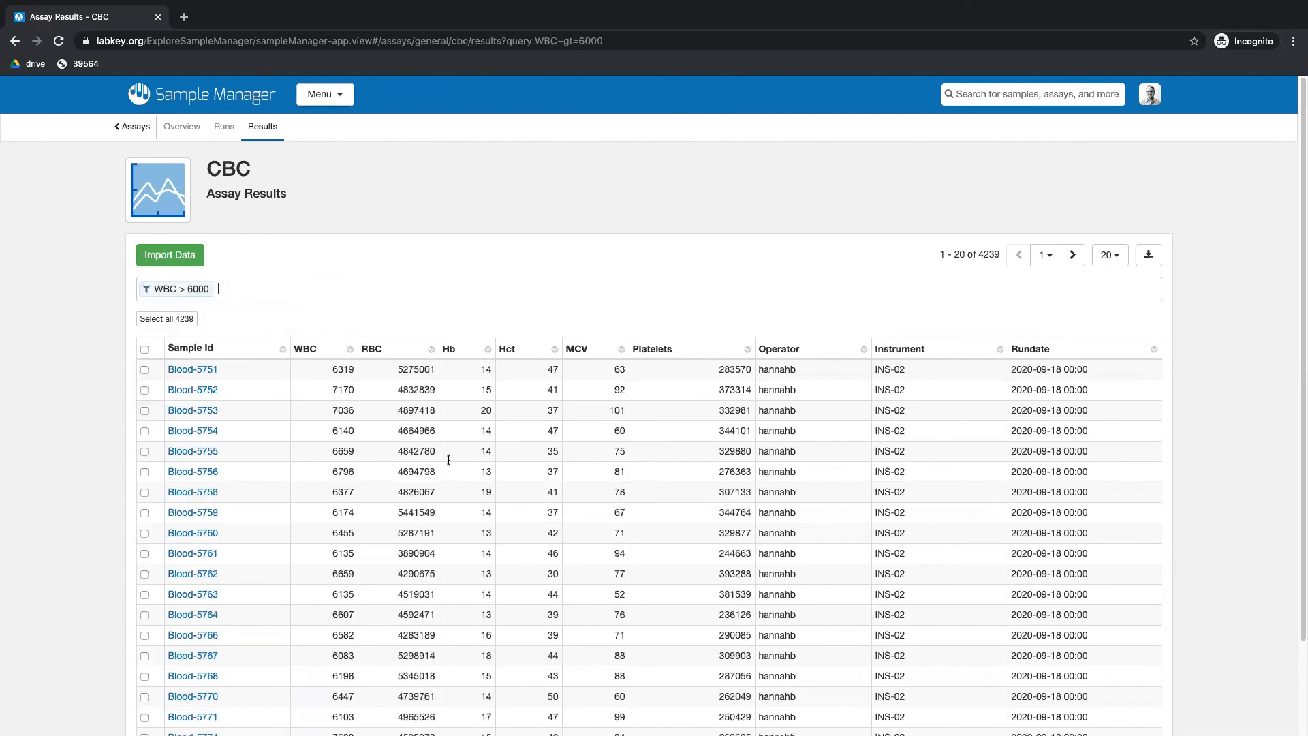
Step: Add a second filter to the CBC results so that Operator equals the first suggested operator username
{"action": "left_click", "coordinate": [257, 286]}
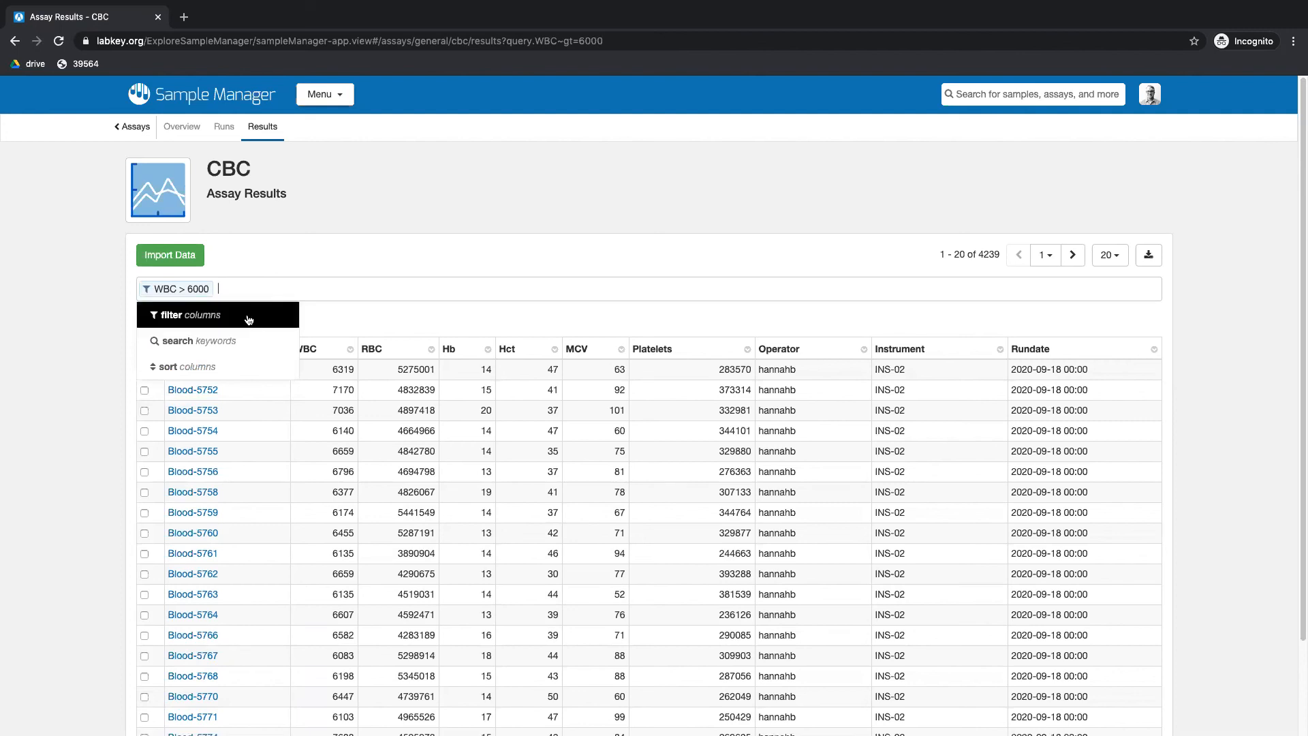
{"action": "left_click", "coordinate": [249, 320]}
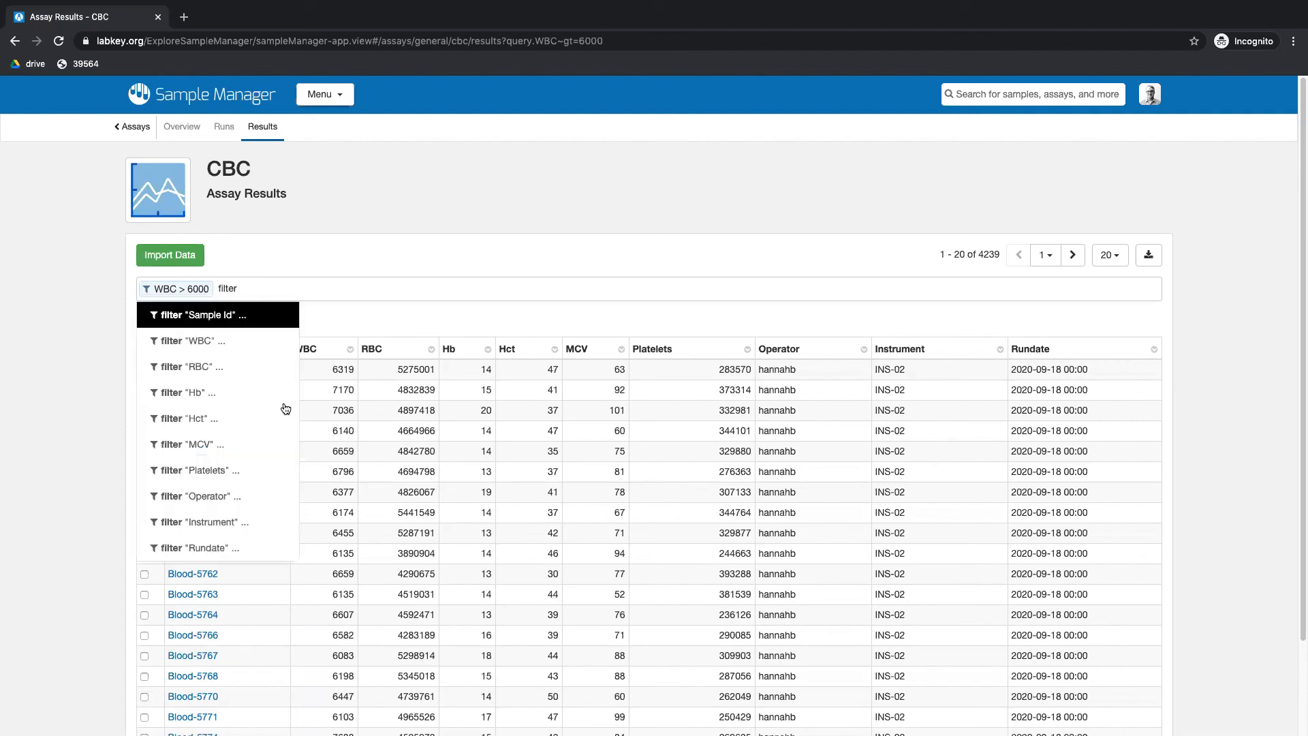
{"action": "left_click", "coordinate": [272, 498]}
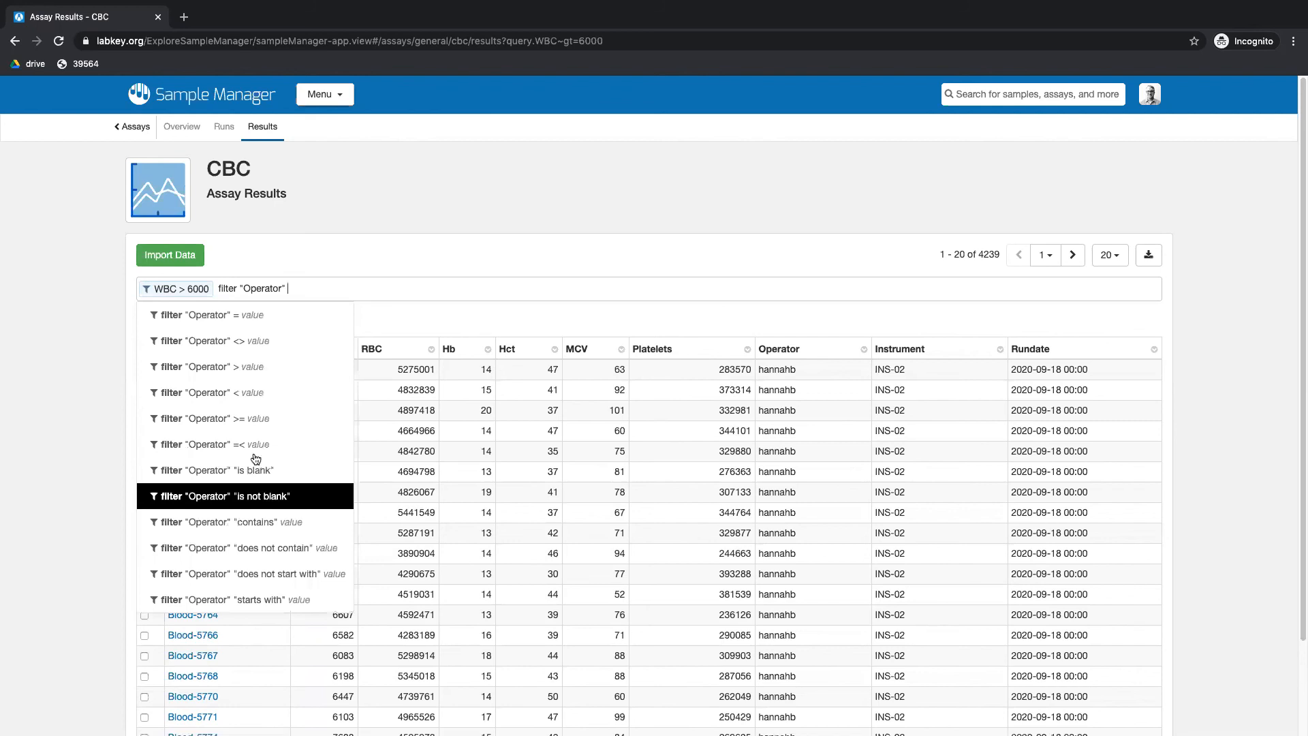
{"action": "left_click", "coordinate": [233, 318]}
{"action": "left_click", "coordinate": [234, 317]}
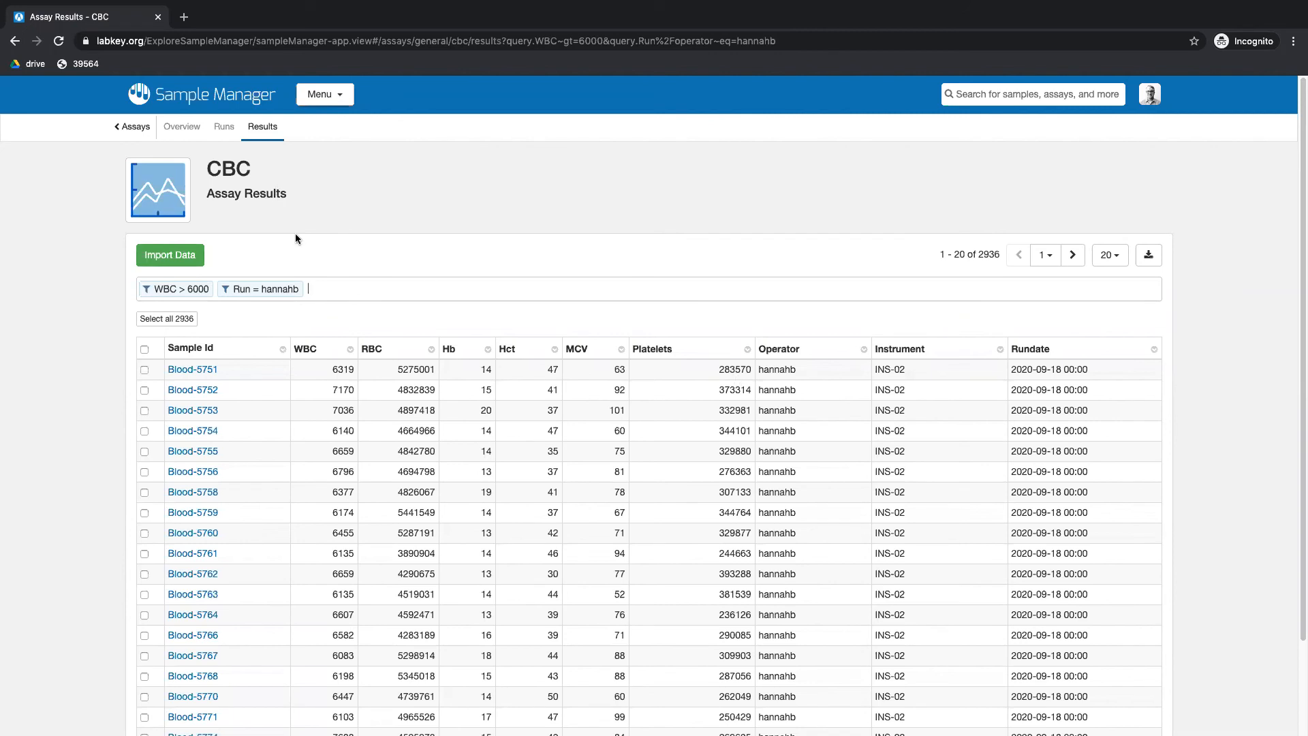
Step: Switch back to the main full-screen Chrome window, refresh the MyWebinarDemo job, and review the CBC results attached to it
{"action": "mouse_move", "coordinate": [35, 12]}
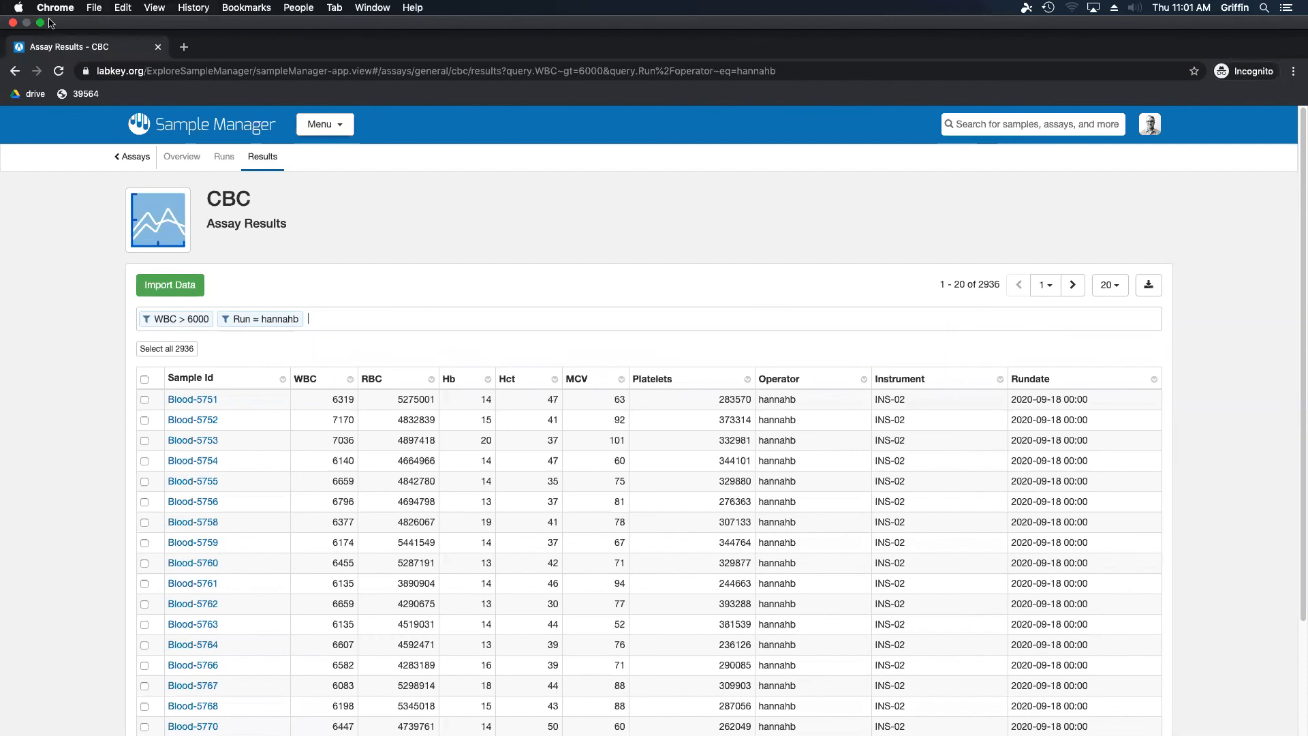
{"action": "left_click", "coordinate": [42, 25]}
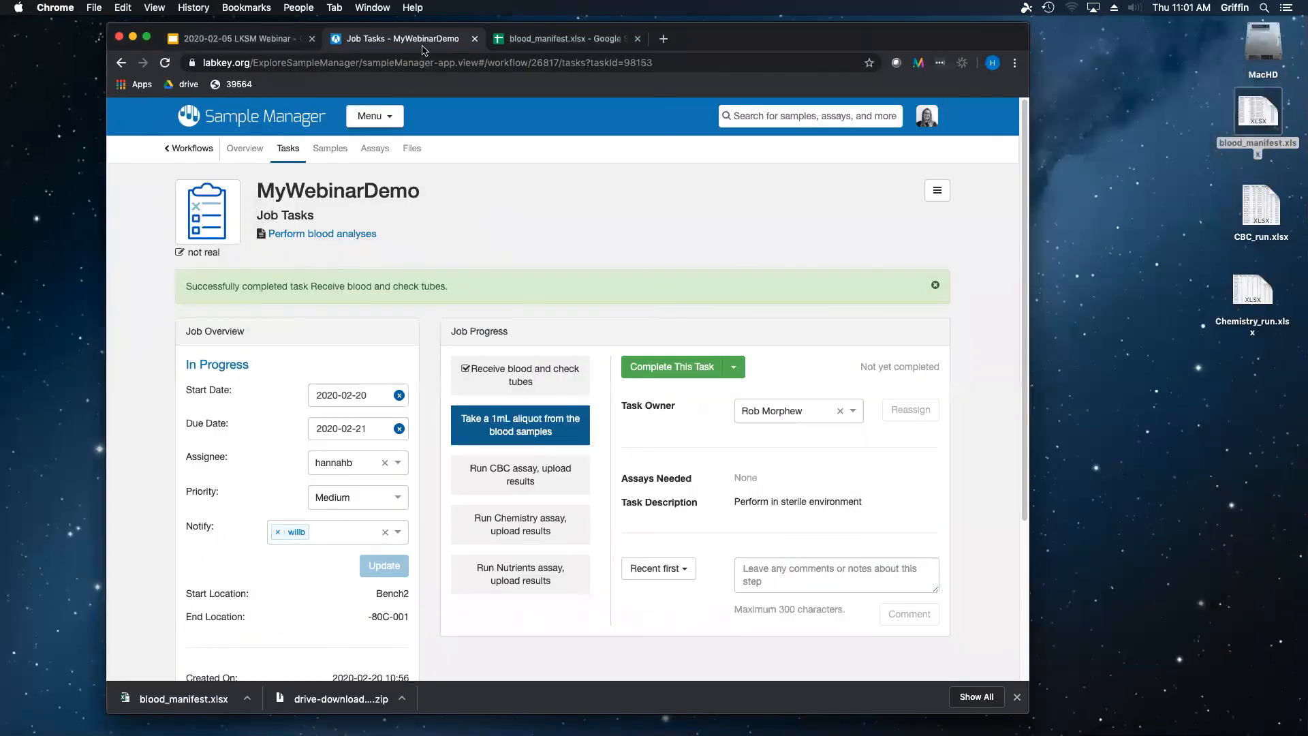
{"action": "left_click", "coordinate": [146, 37]}
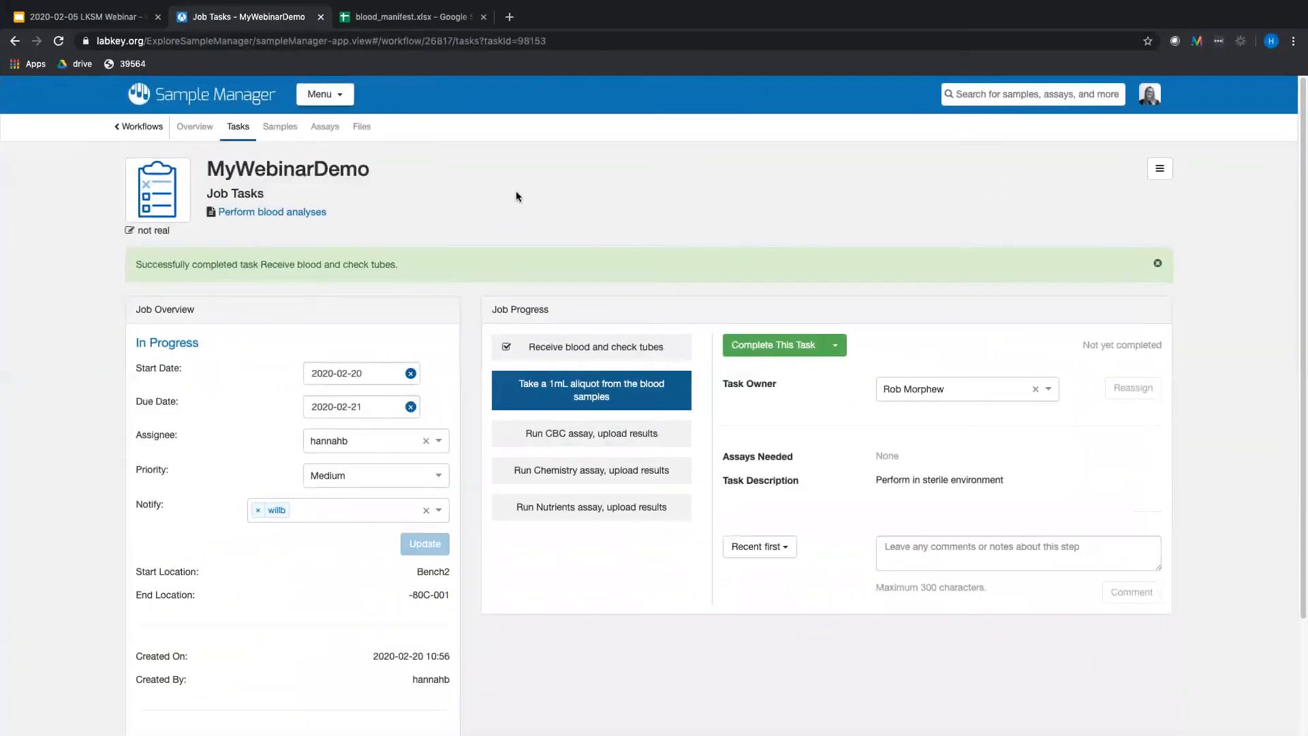
{"action": "key", "text": "super+r"}
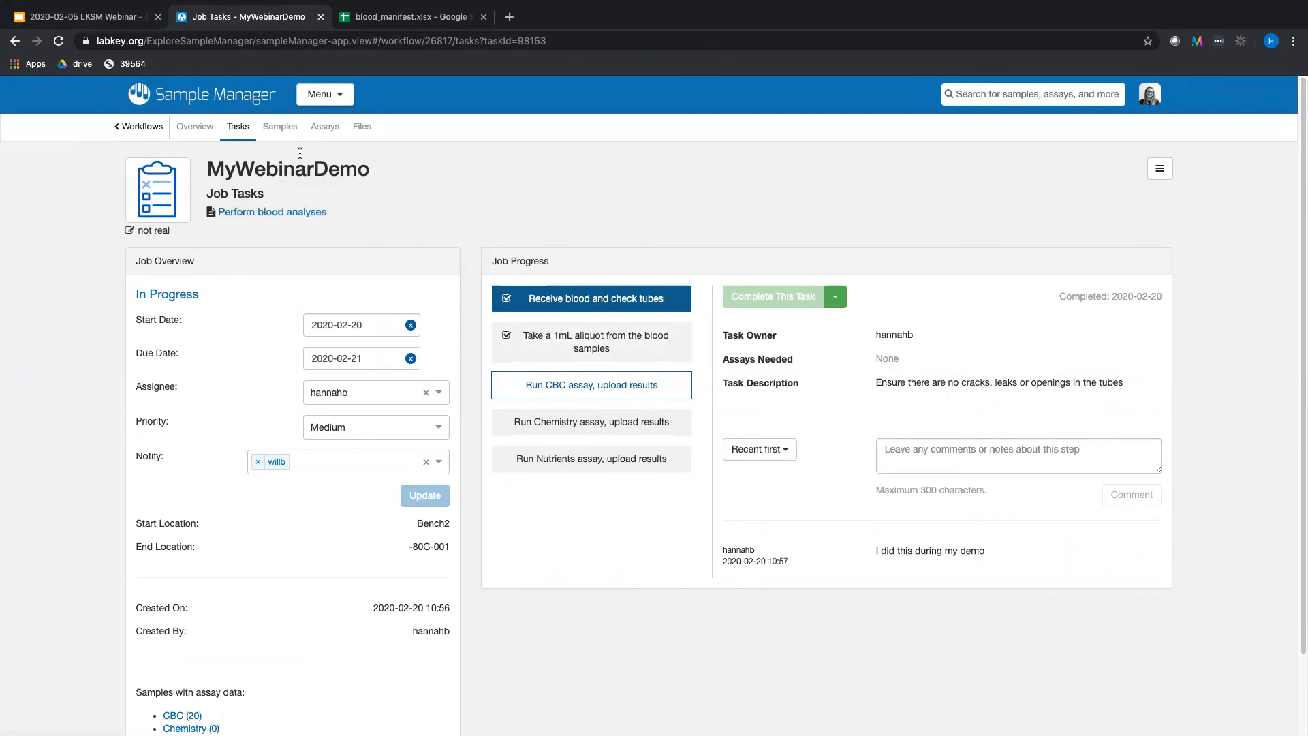
{"action": "left_click", "coordinate": [320, 129]}
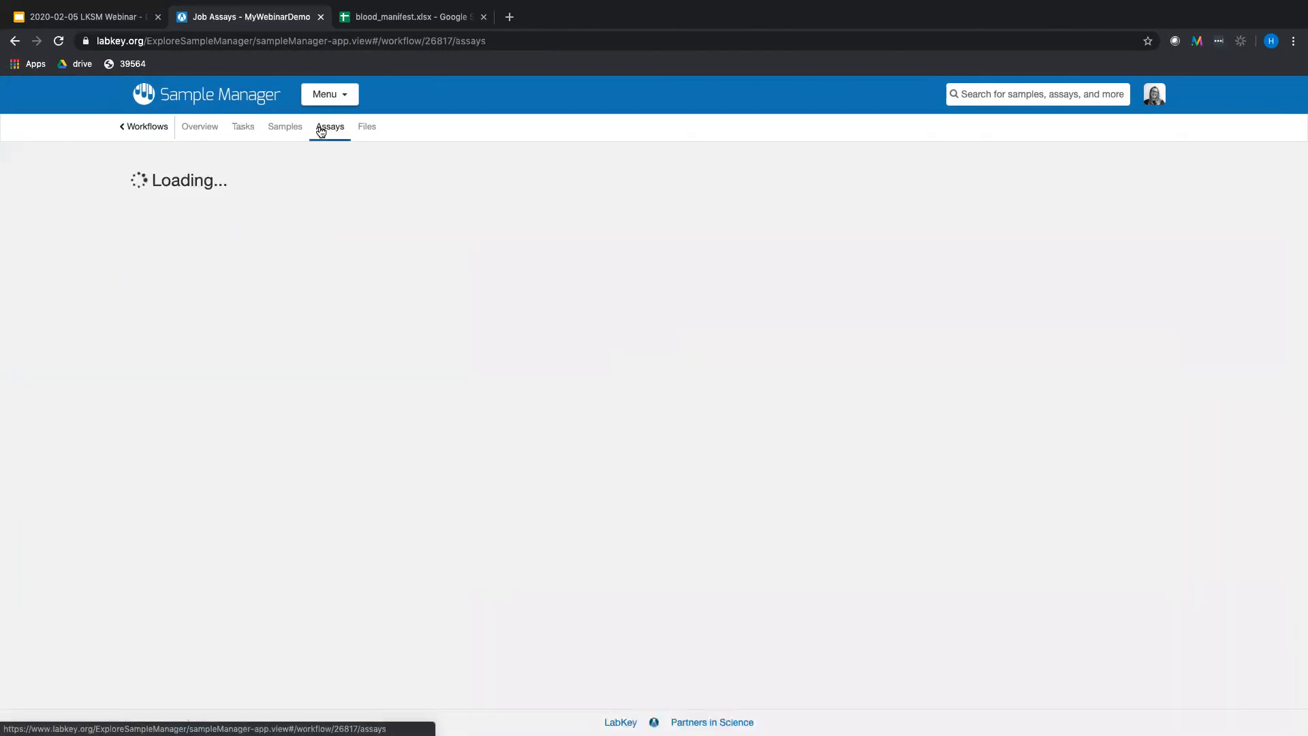
{"action": "scroll", "coordinate": [509, 333], "scroll_direction": "down", "scroll_amount": 3}
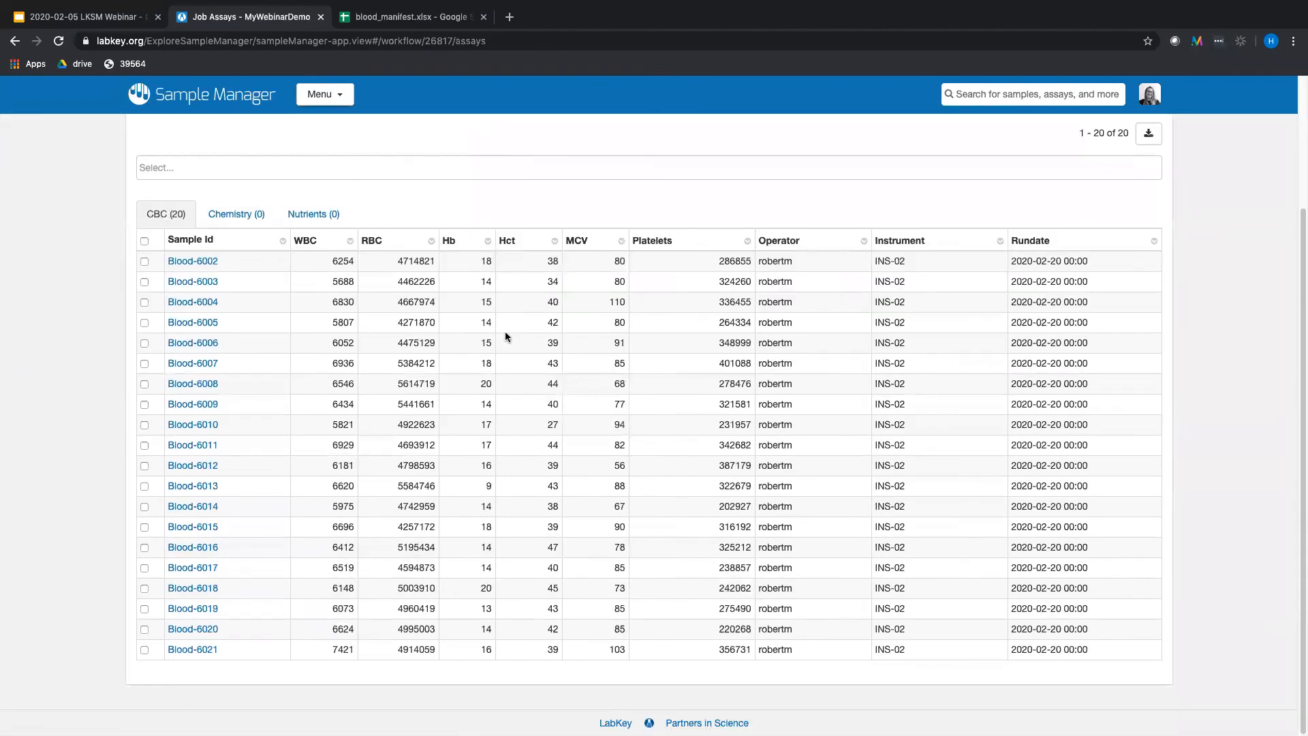